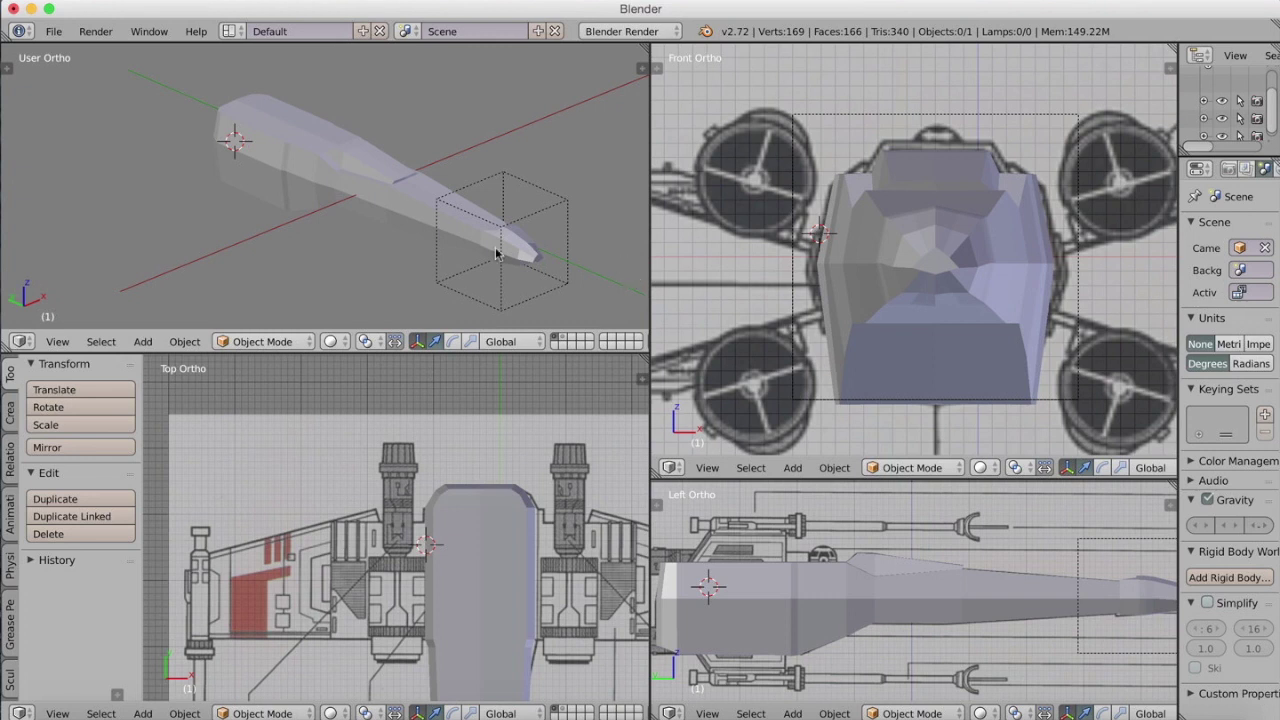
Step: Add a plane and move it along X and Y over the left wing beside the fuselage in the Top view
mouse_move(407, 131)
middle_mouse_down()
mouse_move(337, 126)
mouse_move(414, 126)
middle_mouse_up()
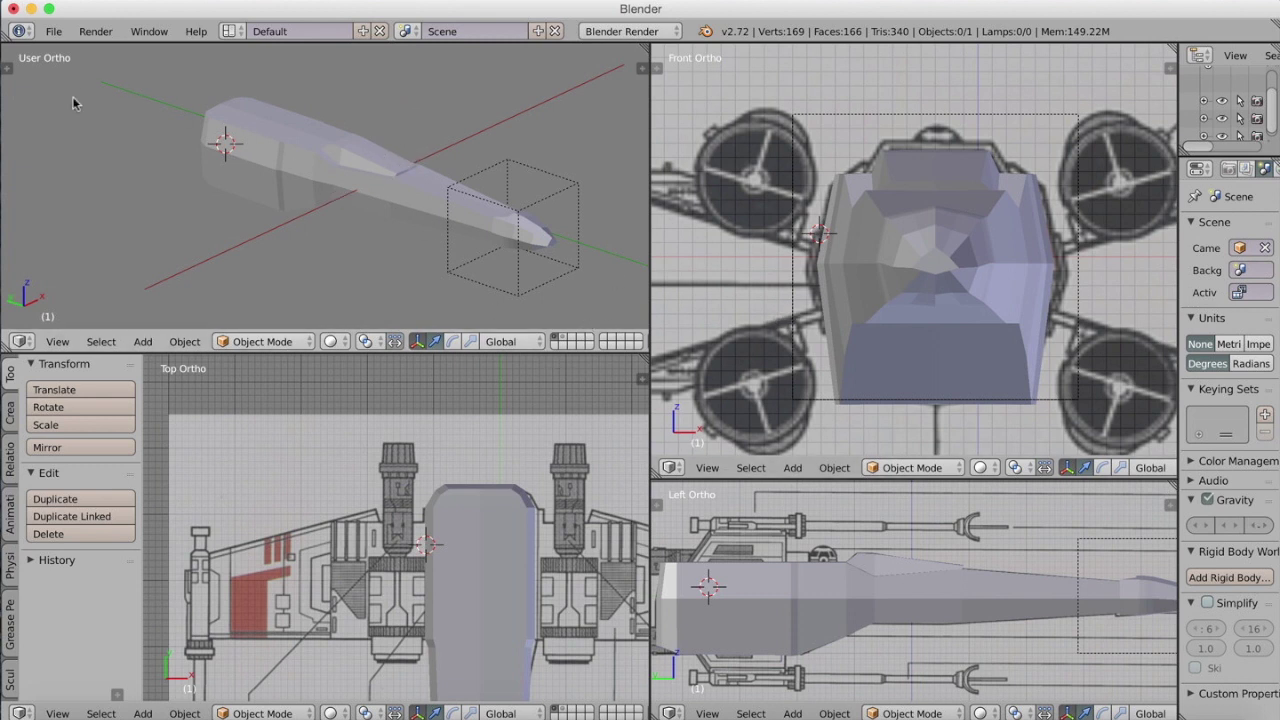
left_click(10, 66)
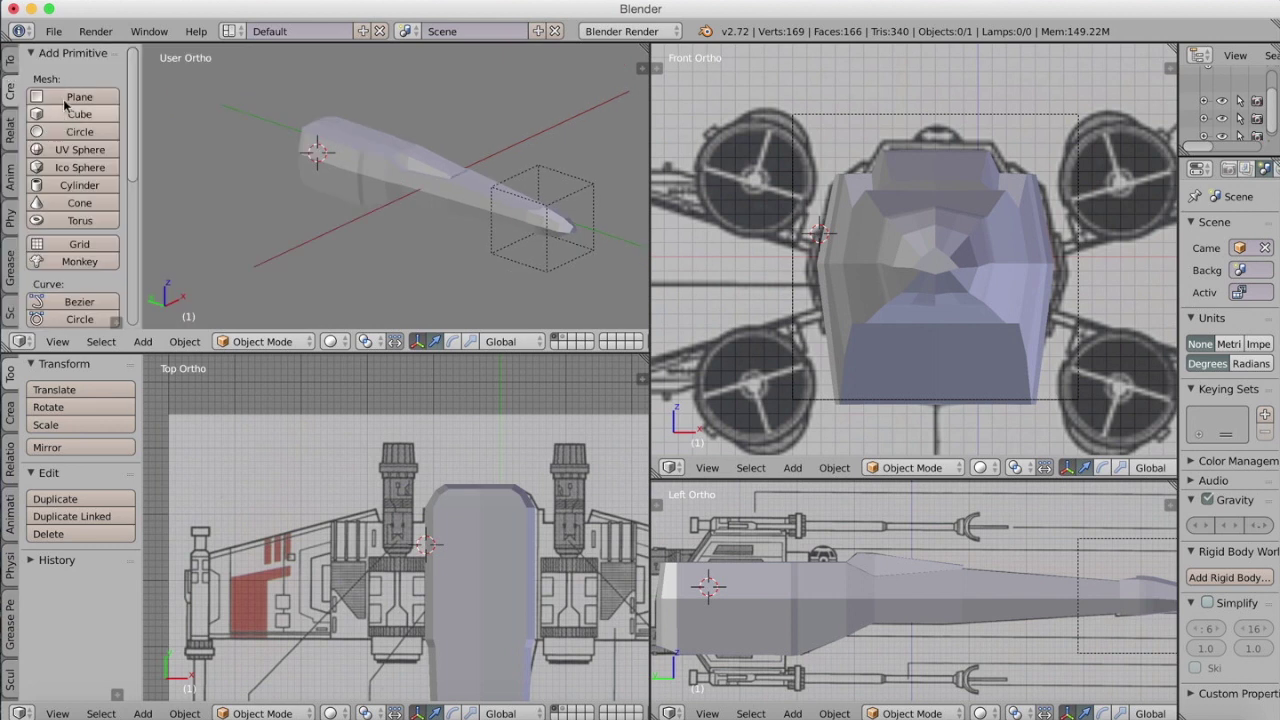
left_click(78, 97)
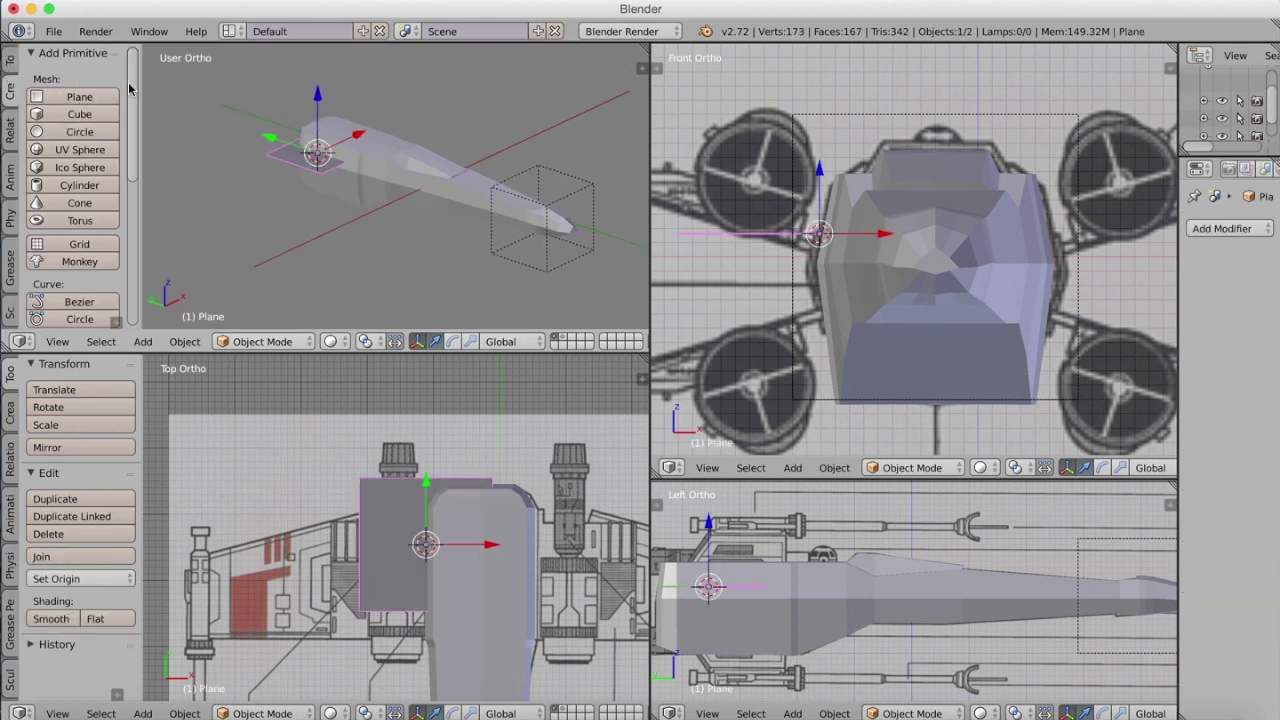
left_click_drag(139, 77, 40, 80)
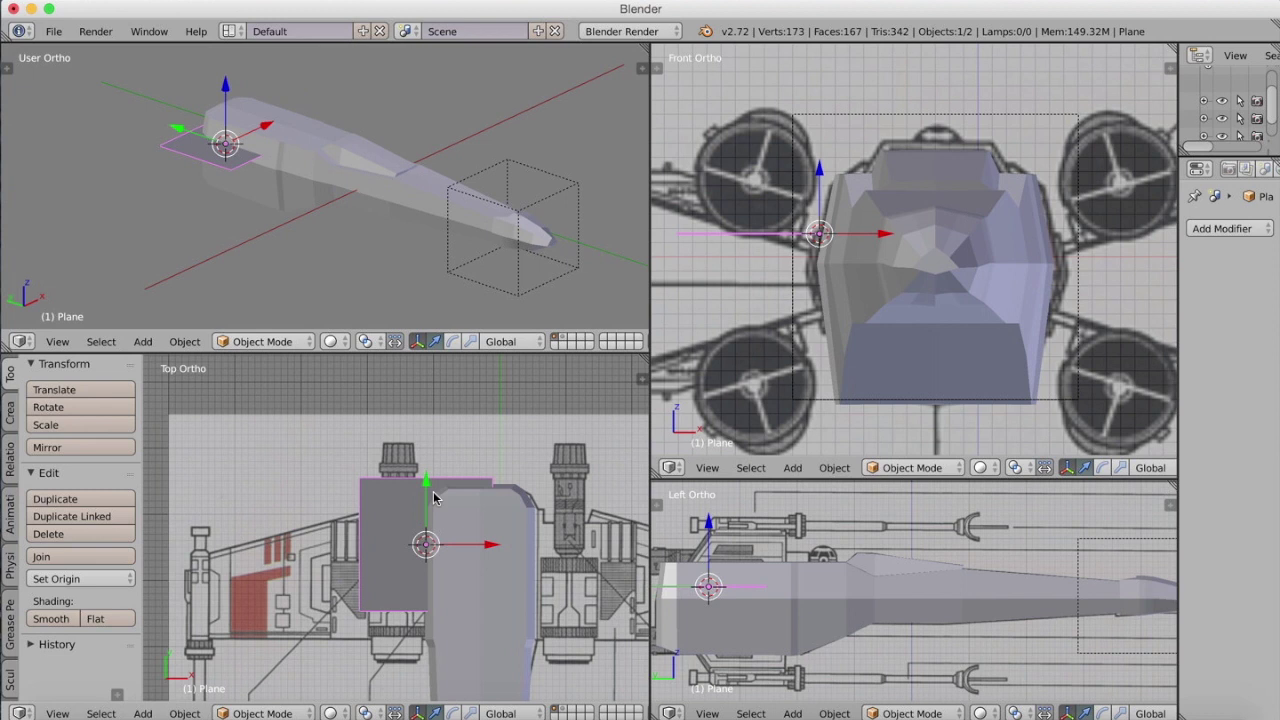
left_click_drag(487, 543, 421, 550)
left_click_drag(356, 487, 362, 516)
Step: In Edit Mode, move the plane's upper edge in the Top view about 0.59 units down along Y
key("Tab")
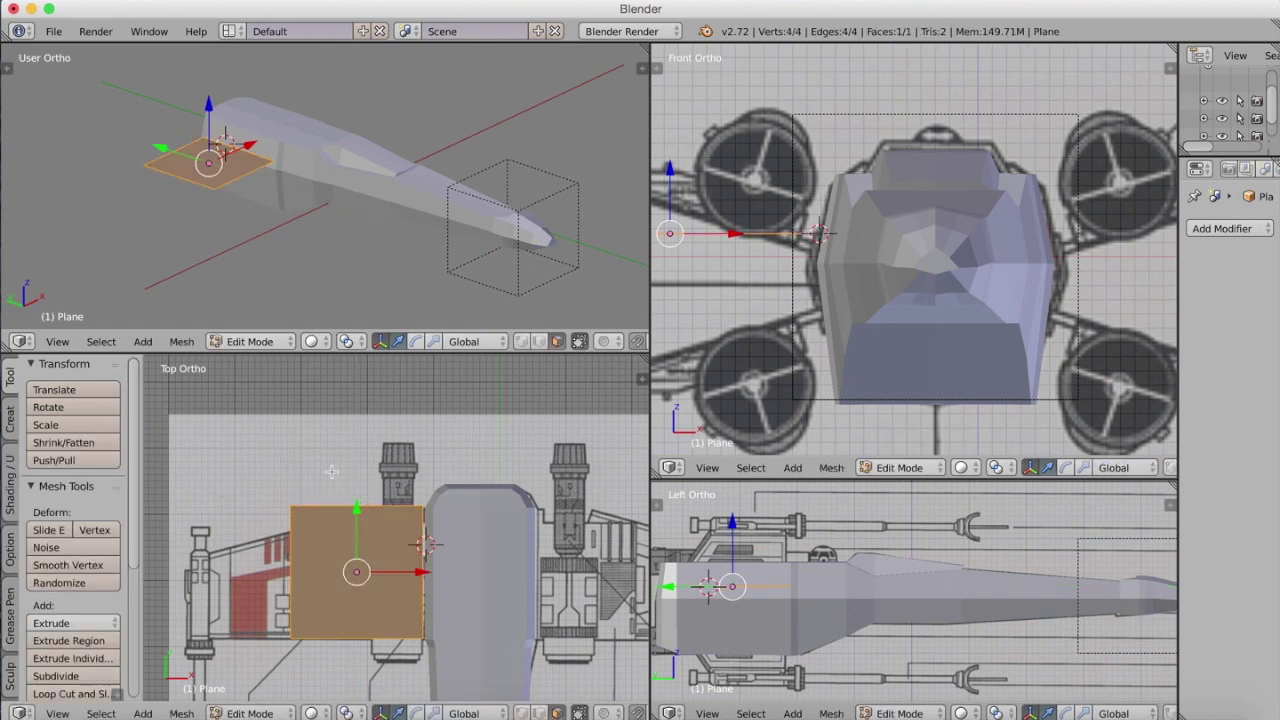
left_click(541, 713)
right_click(335, 503)
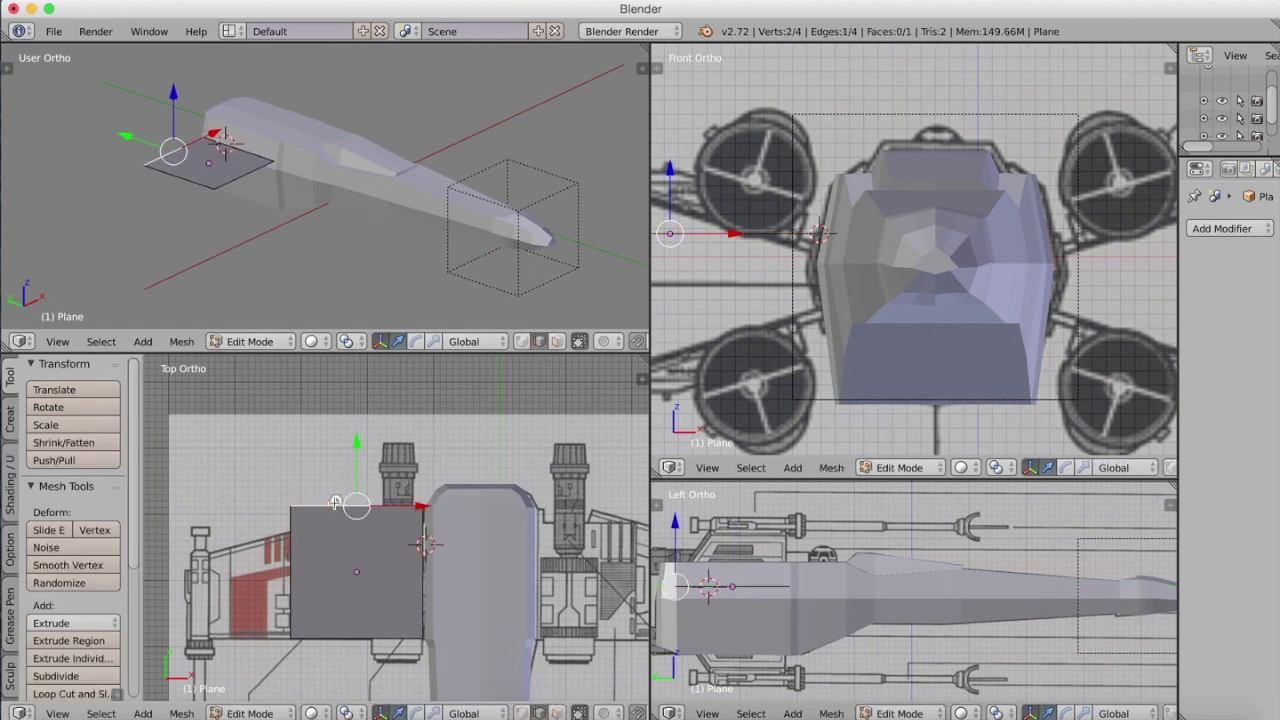
left_click_drag(363, 456, 363, 489)
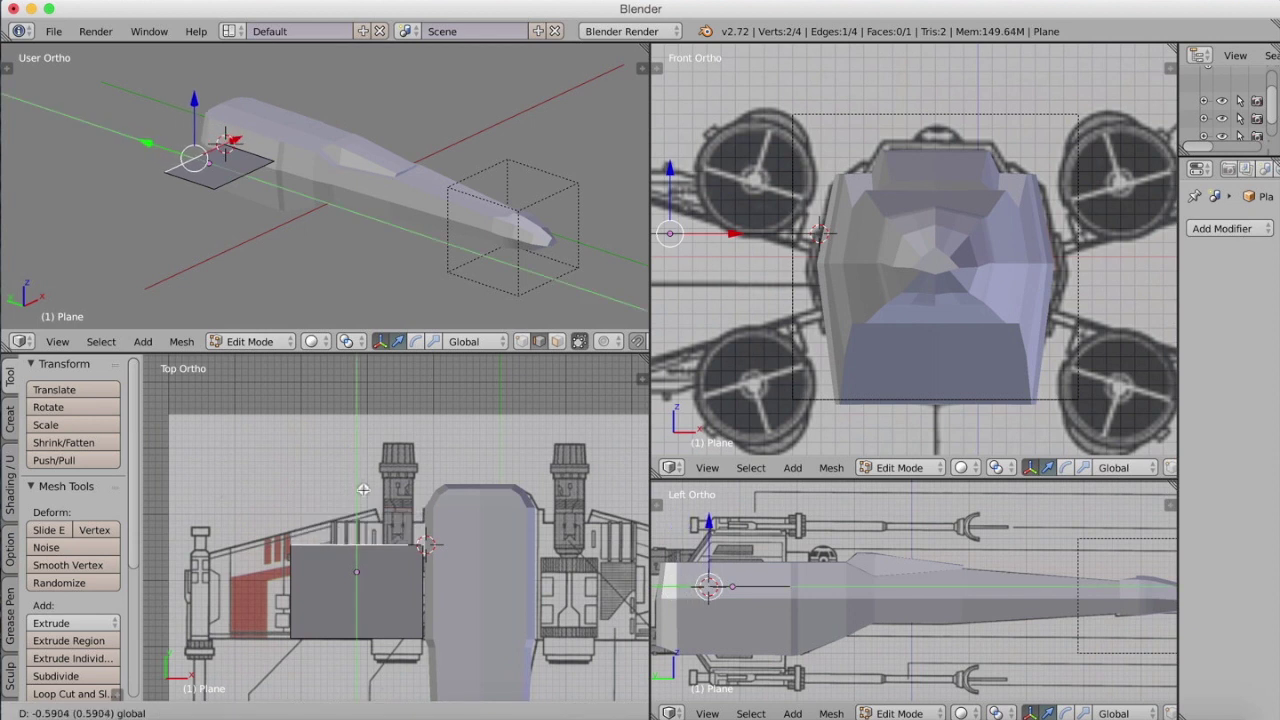
left_click(363, 489)
key("a")
key("a")
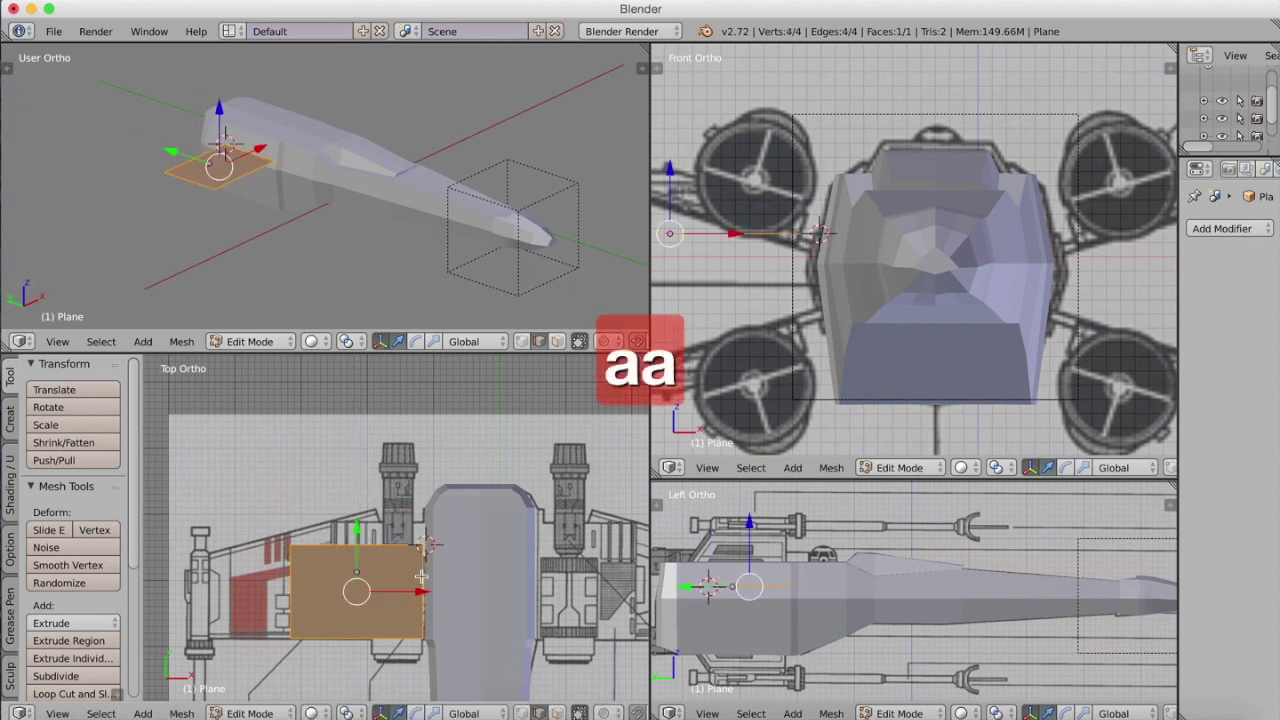
Step: Move the plane object outward along X by about 1.58 units so it reaches the blueprint's wing tip
key("Tab")
key("g")
key("x")
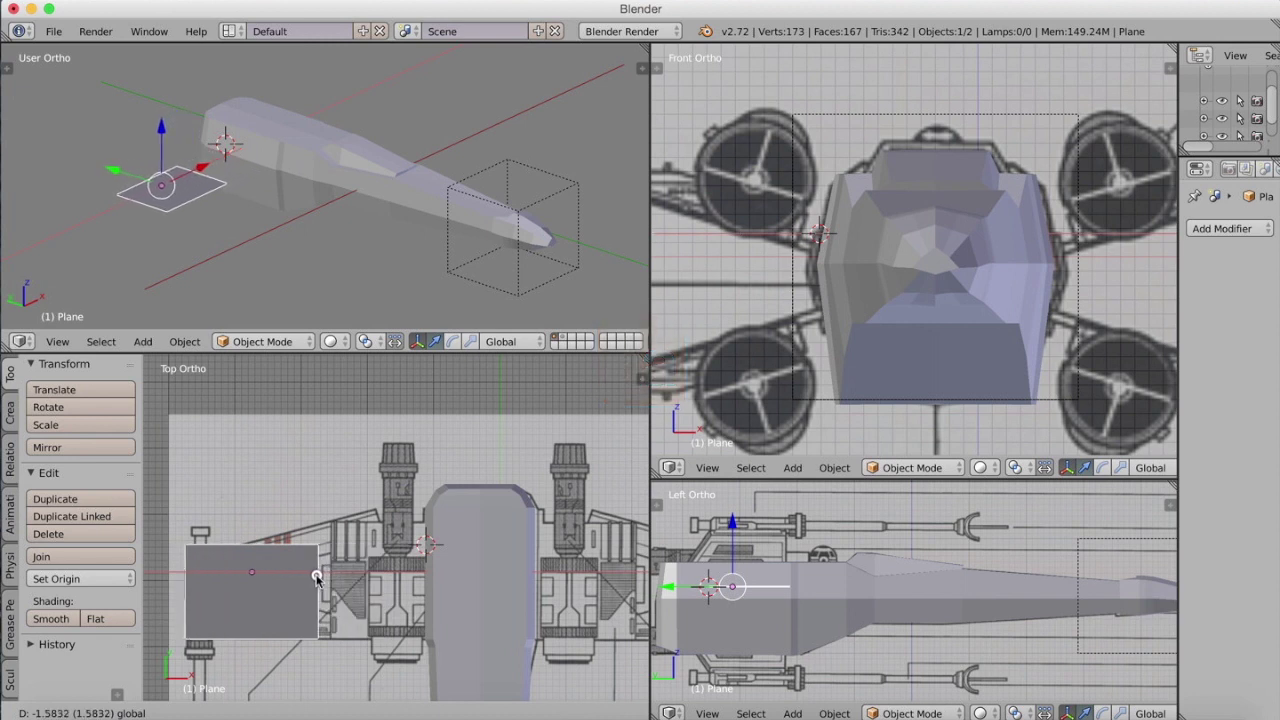
left_click(314, 573)
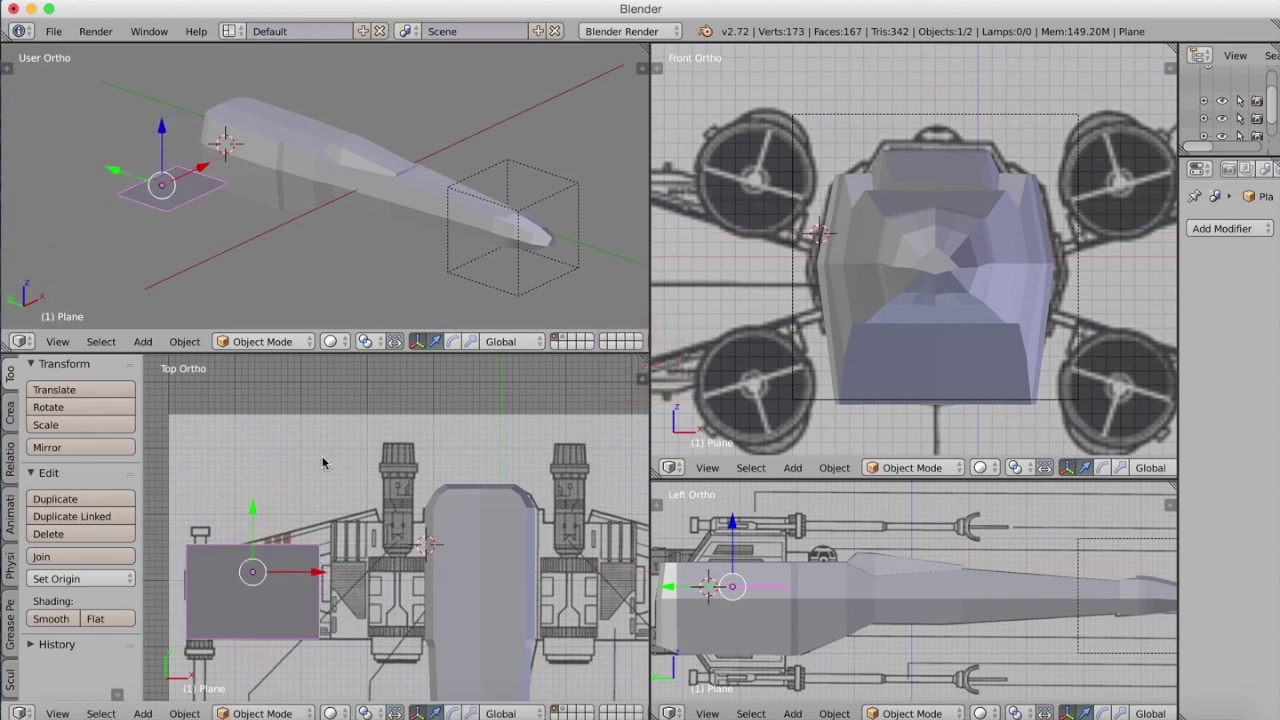
Step: Lower the plane's upper edge along Y to match the height of the wing tip in the blueprint
key("Tab")
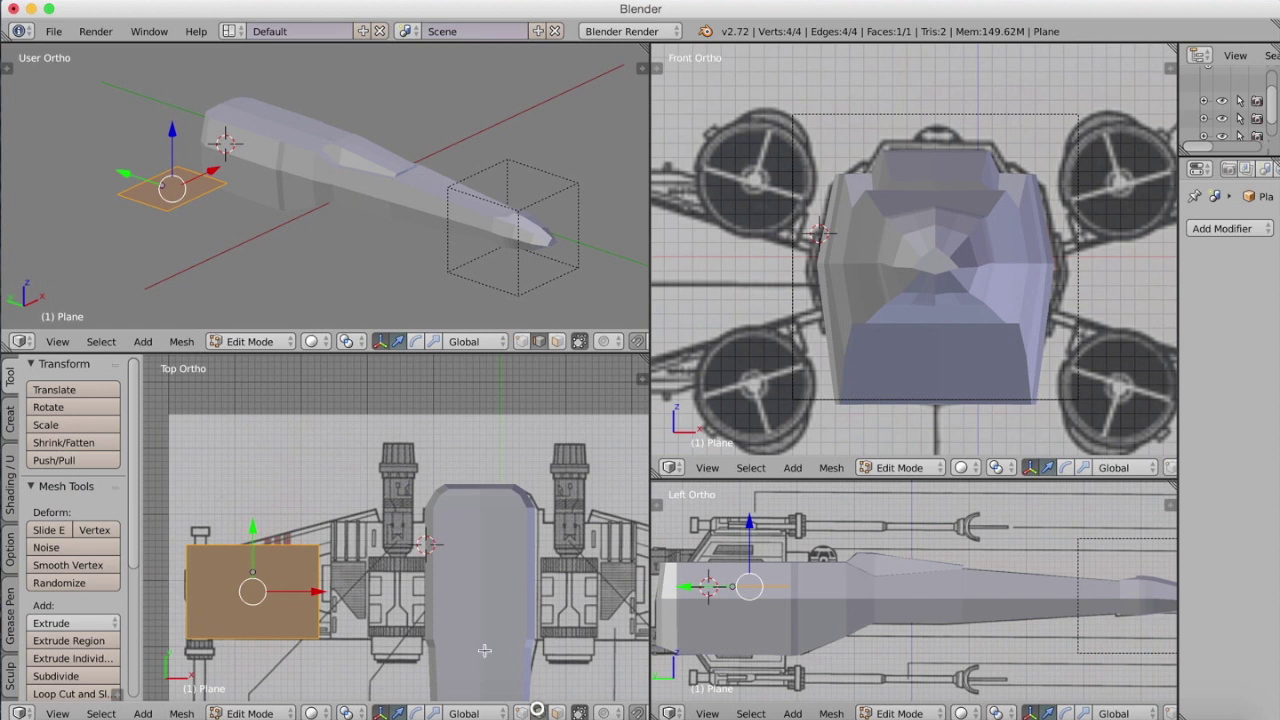
right_click(240, 549)
mouse_move(256, 493)
left_mouse_down()
mouse_move(262, 559)
mouse_move(261, 492)
mouse_move(262, 522)
mouse_move(261, 508)
left_mouse_up()
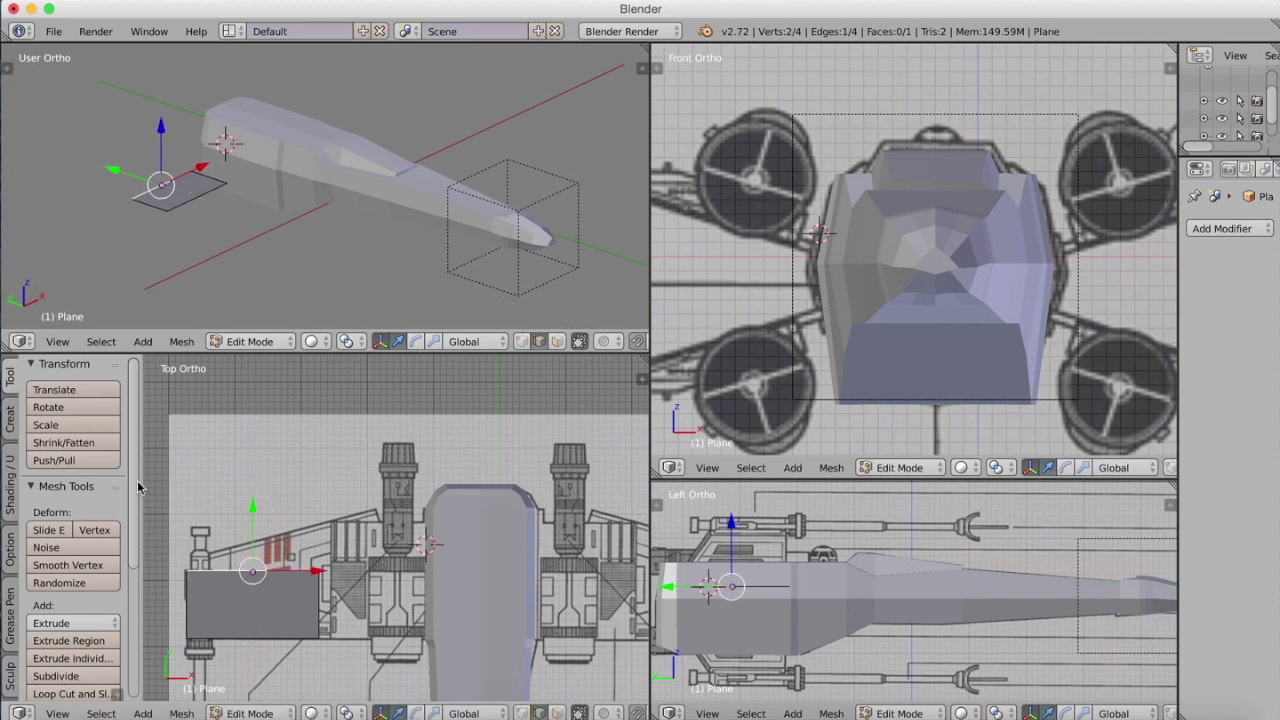
Step: Add two loop cuts across the plane, both slid close to its outer wing-tip edge
left_click(70, 693)
left_click(210, 580)
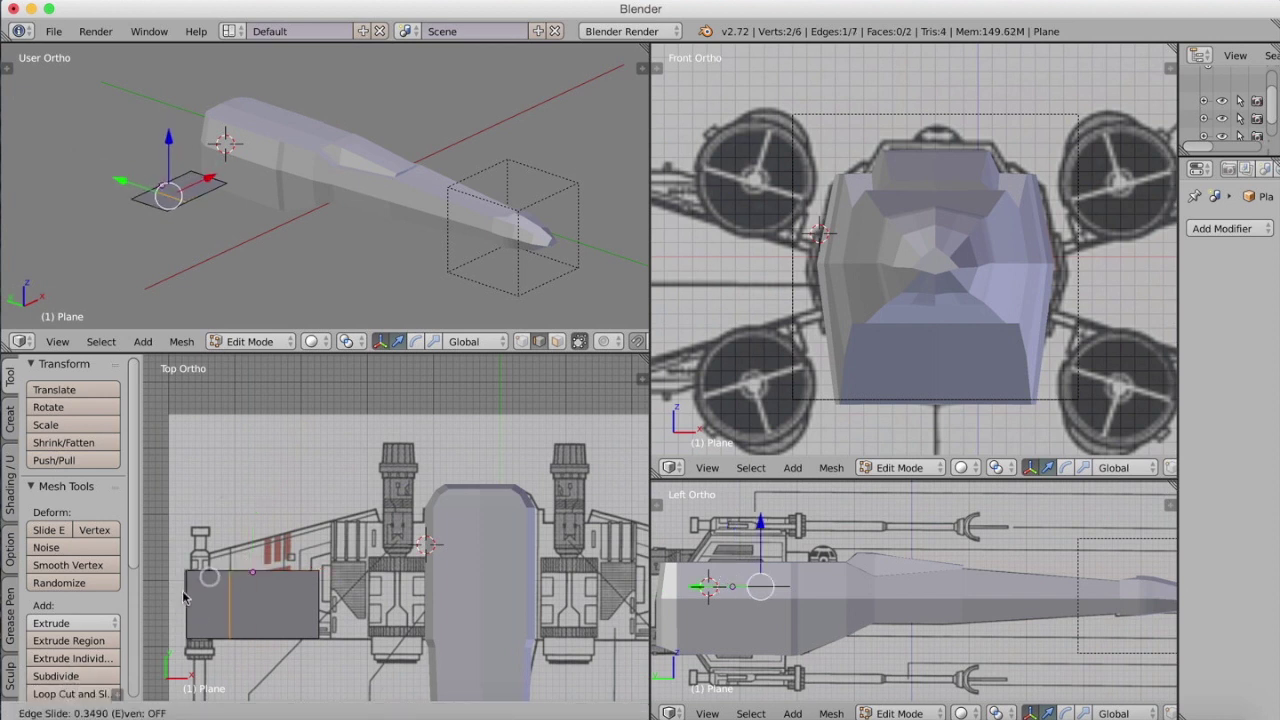
left_click(157, 596)
left_click(70, 693)
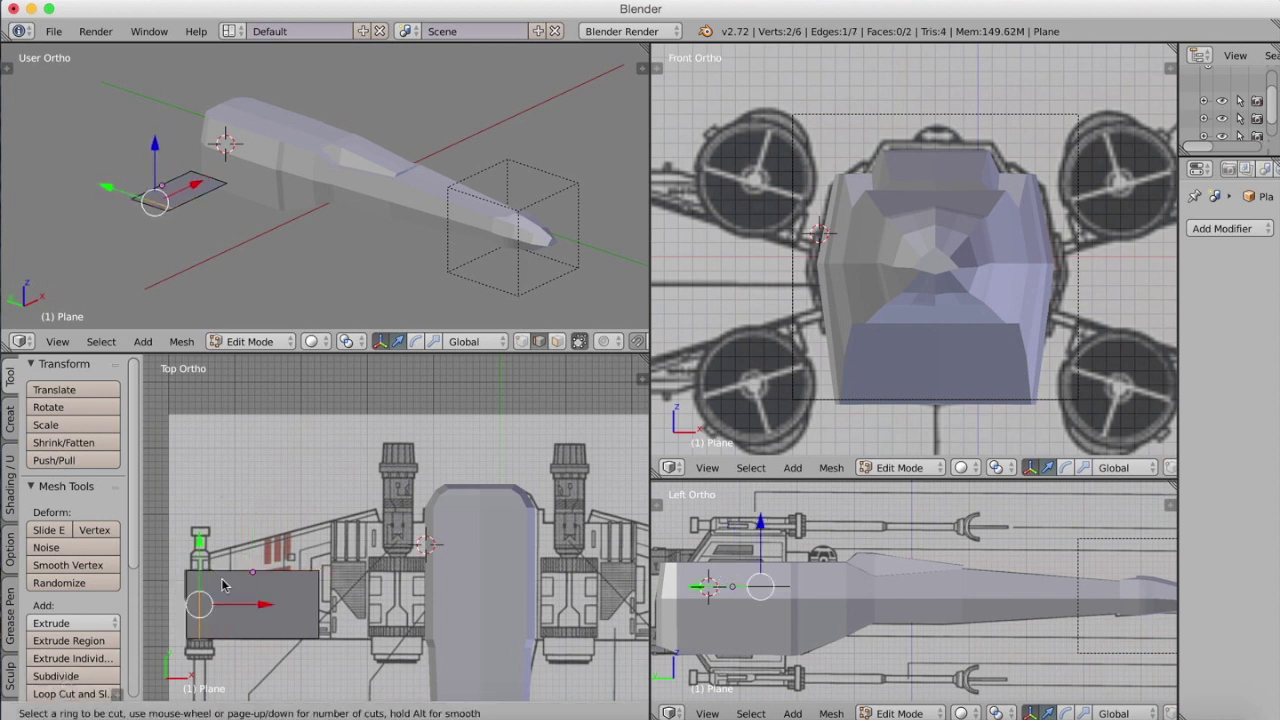
left_click(223, 586)
left_click(168, 590)
Step: Raise the upper edge of the main wing section and extend its inner edge along X to the outline's highest corner
right_click(261, 571)
left_click_drag(261, 514, 261, 499)
right_click(319, 597)
left_click_drag(380, 597, 437, 595)
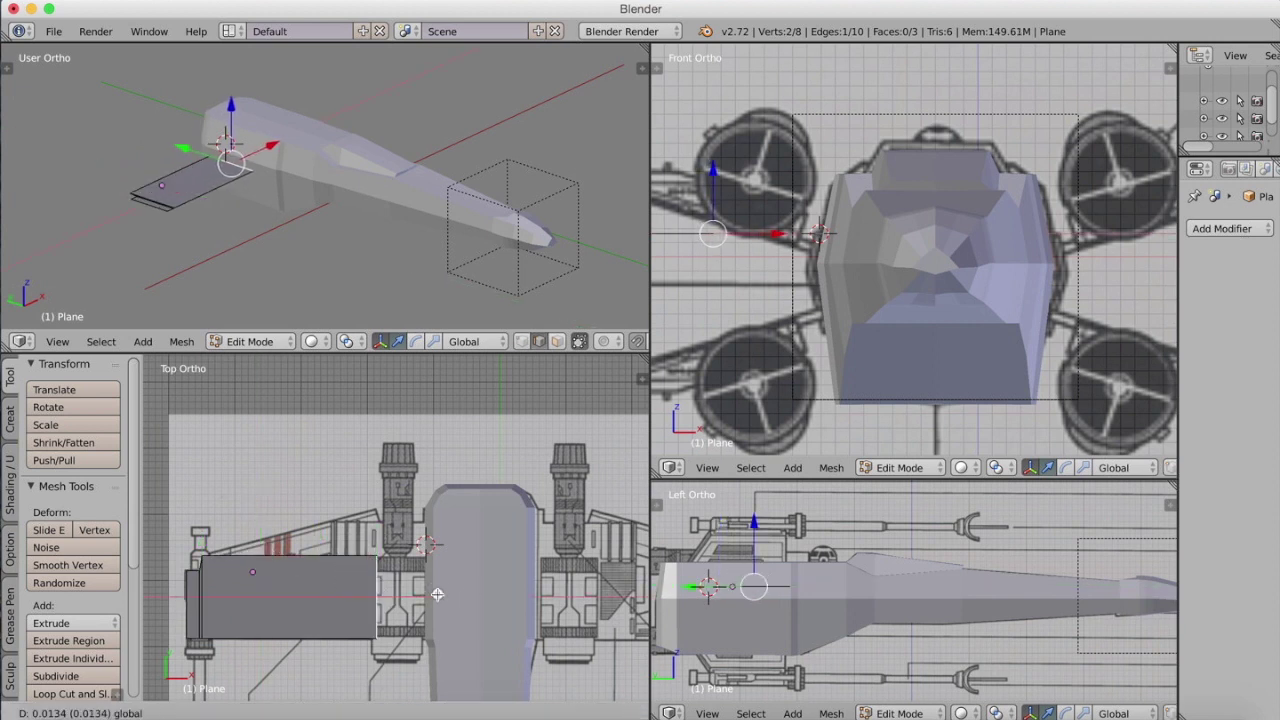
Step: Raise the main section's upper inner vertex along Y so the edge follows the blueprint's slanted wing outline
left_click(522, 713)
right_click(375, 552)
left_click_drag(376, 499, 376, 455)
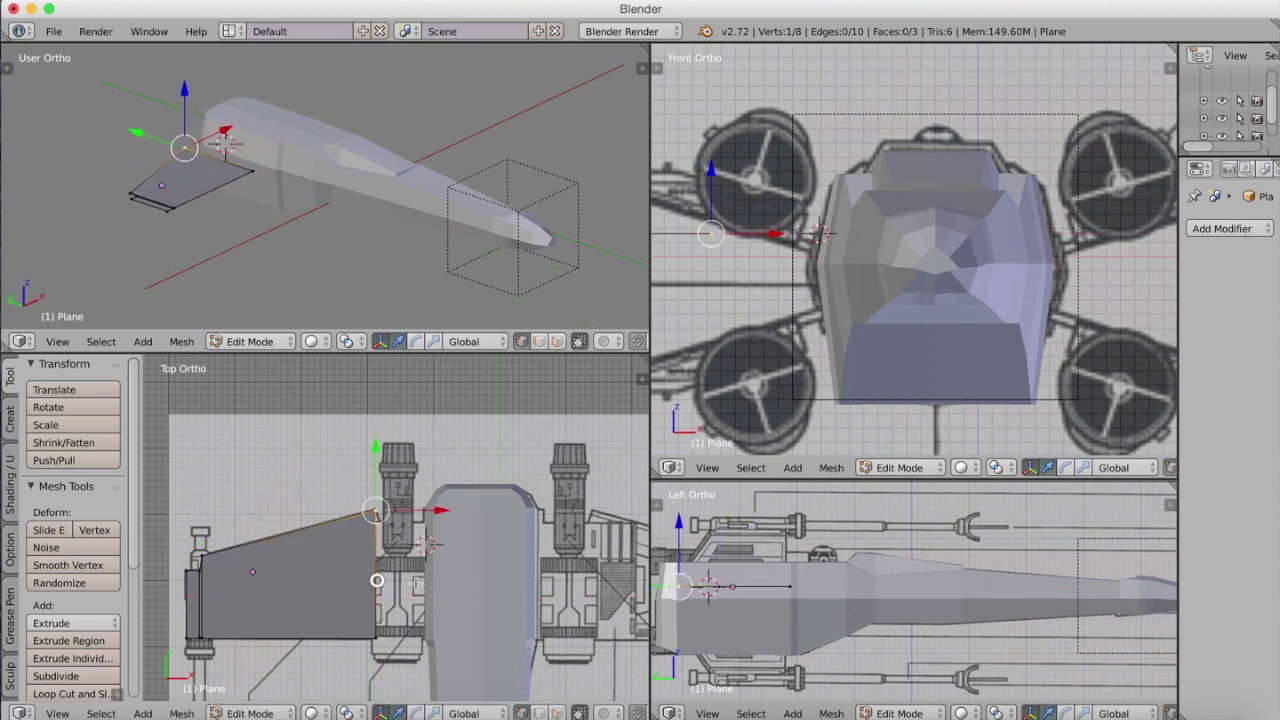
Step: Extrude the wing's inner edge a short way inward along X and lower the new strip's upper vertex
right_click(376, 580, "shift")
key("e")
key("y")
key("z")
key("x")
left_click(387, 577)
right_click(386, 506)
right_click(392, 508)
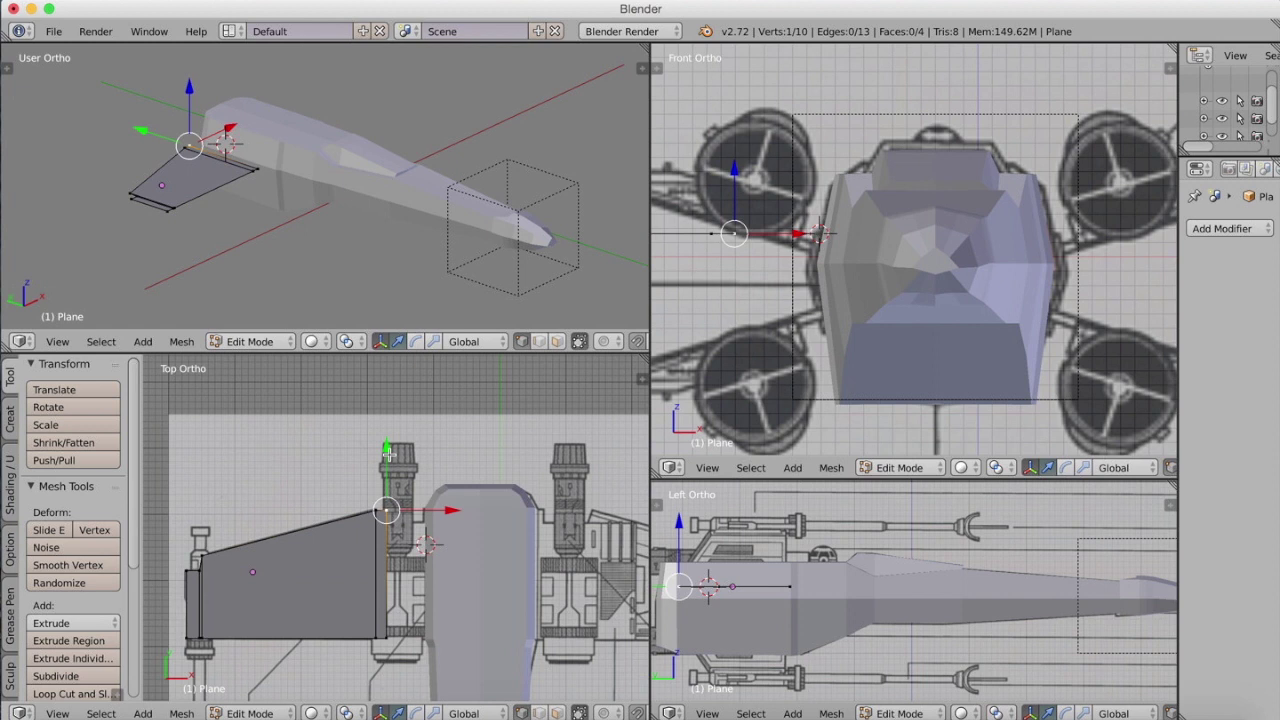
left_click_drag(387, 449, 387, 461)
Step: Extrude the wing's inner edge along X up to the side of the fuselage
left_click(540, 713)
right_click(388, 552)
key("e")
key("z")
key("x")
left_click(424, 549)
Step: Extrude another thin strip from the inner edge along X and raise its upper vertex slightly
key("e")
key("g")
key("x")
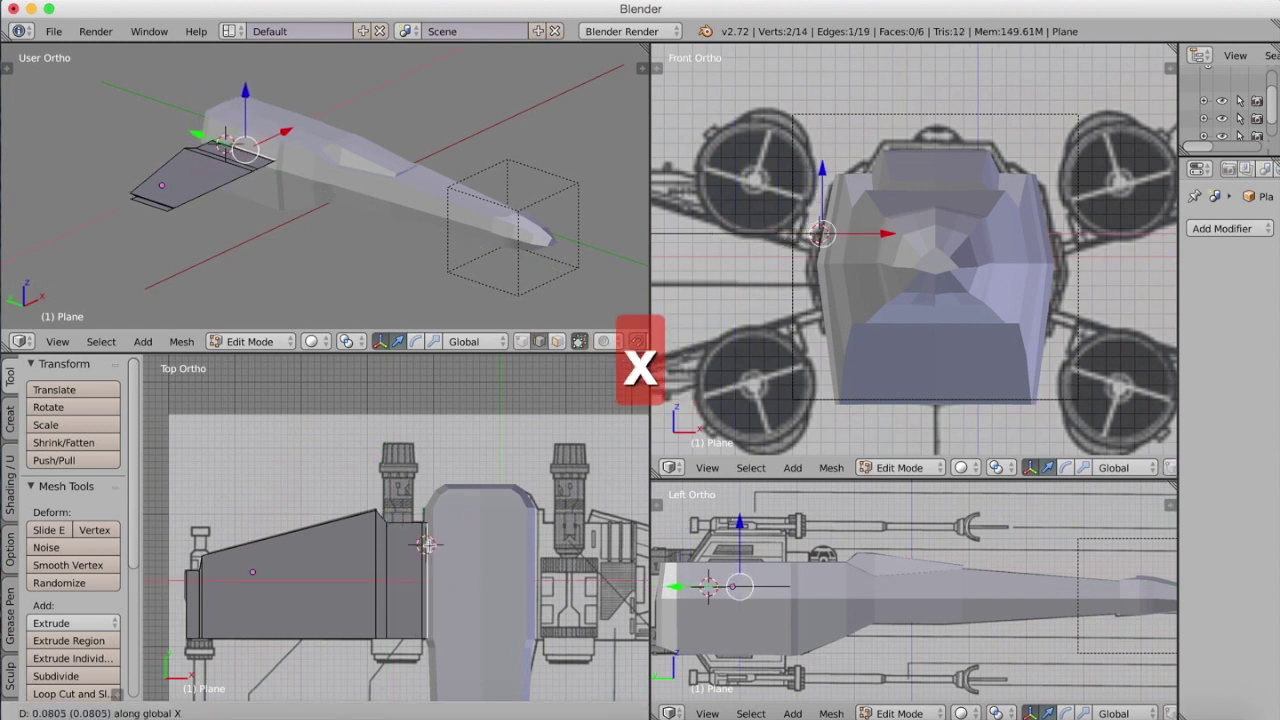
left_click(427, 549)
left_click(522, 713)
right_click(430, 520)
left_click_drag(424, 460, 425, 446)
Step: Extrude the wing's innermost edge a little further along X into the fuselage
left_click(540, 713)
right_click(426, 560)
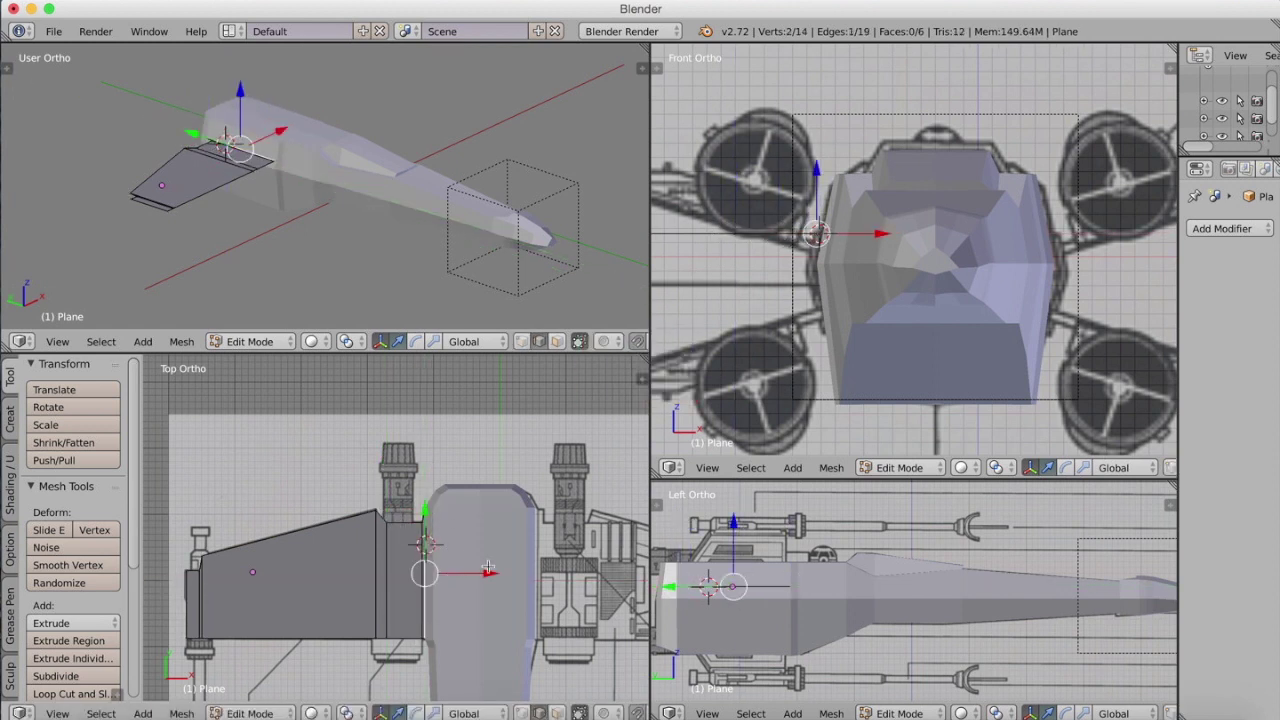
key("e")
key("x")
left_click(432, 552)
Step: Add a Solidify modifier to the wing and increase its thickness by one increment
middle_click_drag(434, 535, 447, 491, "shift")
middle_click_drag(440, 180, 475, 214)
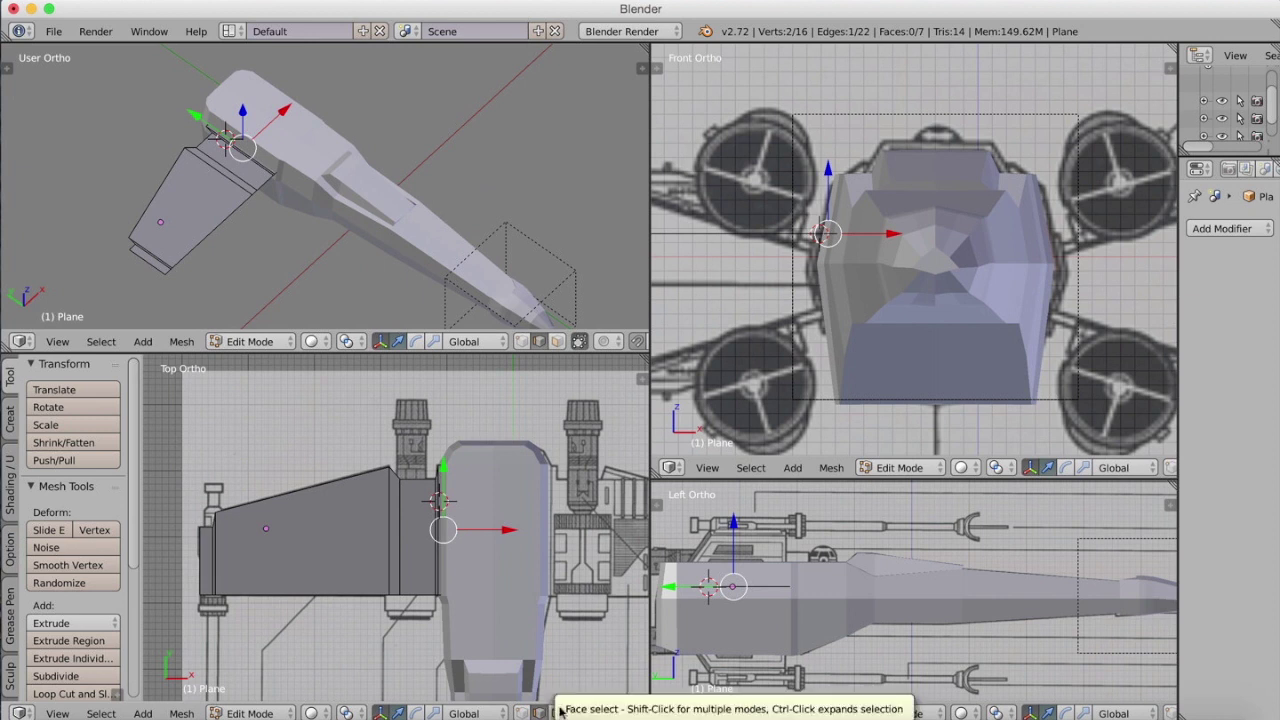
left_click(1220, 228)
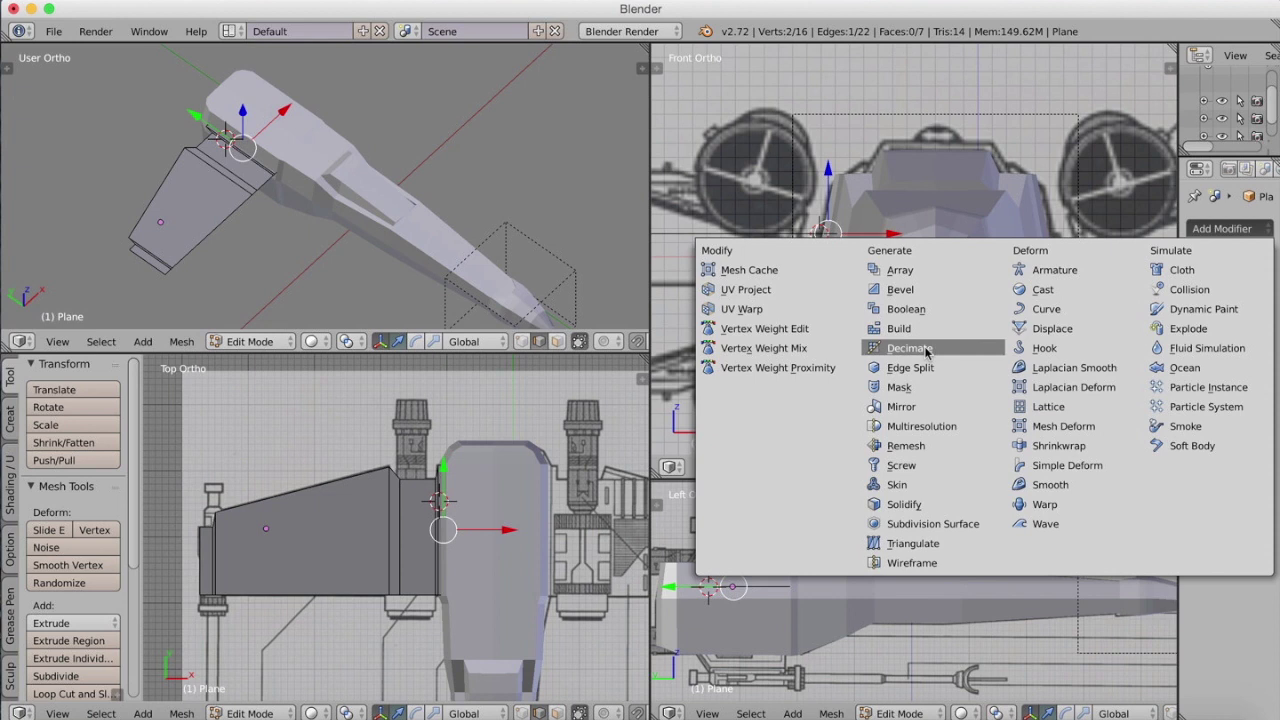
left_click(904, 504)
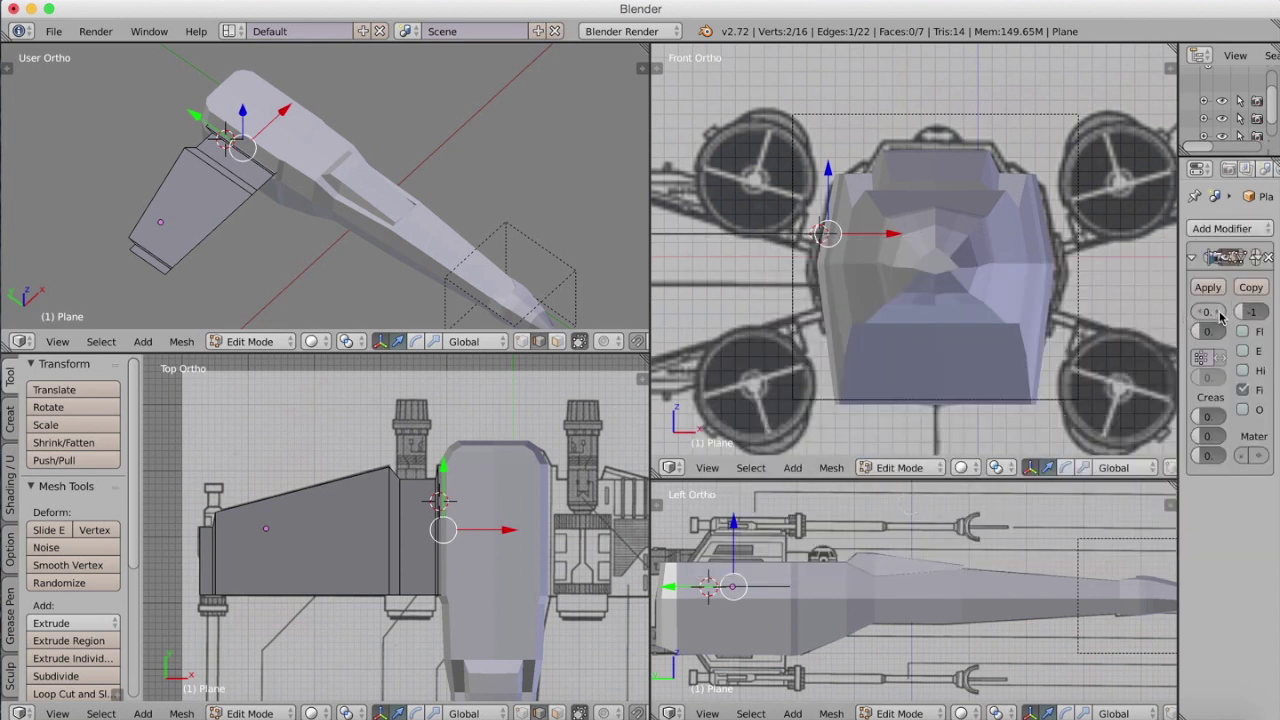
left_click(1221, 313)
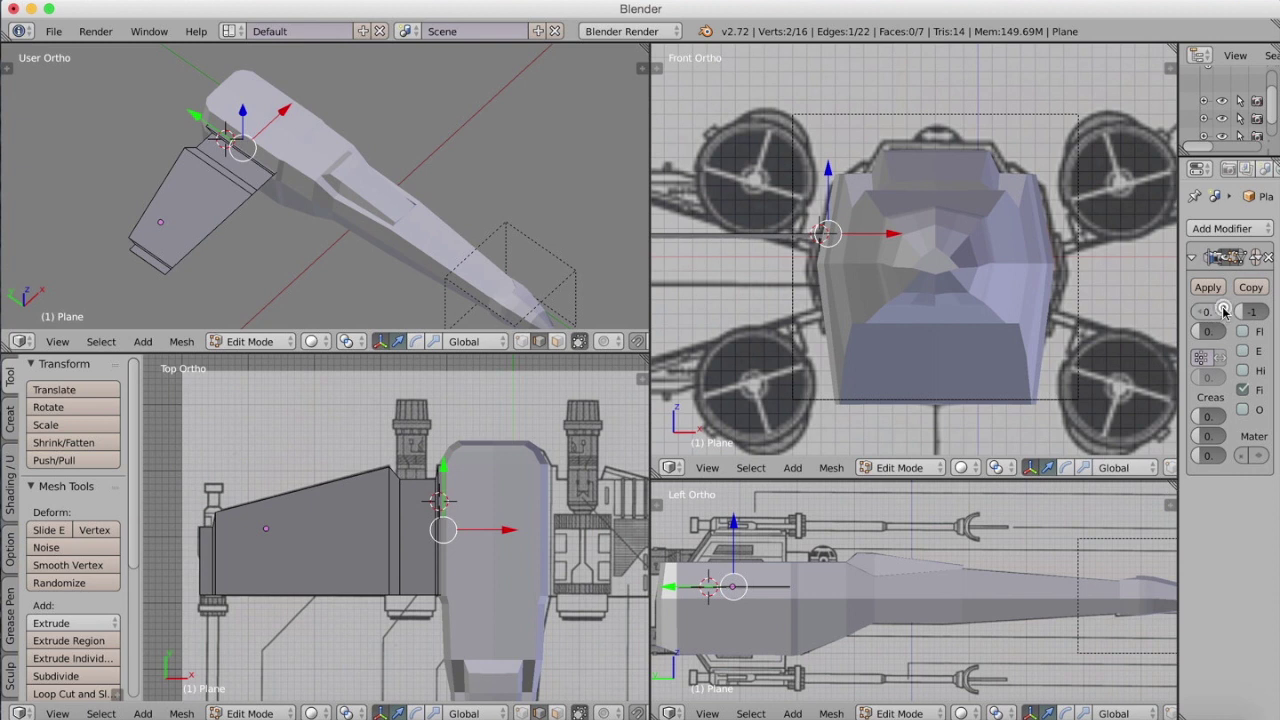
Step: Switch the wing to Object Mode and apply its Solidify modifier
middle_click_drag(445, 268, 563, 277)
scroll(423, 246, "up", 4)
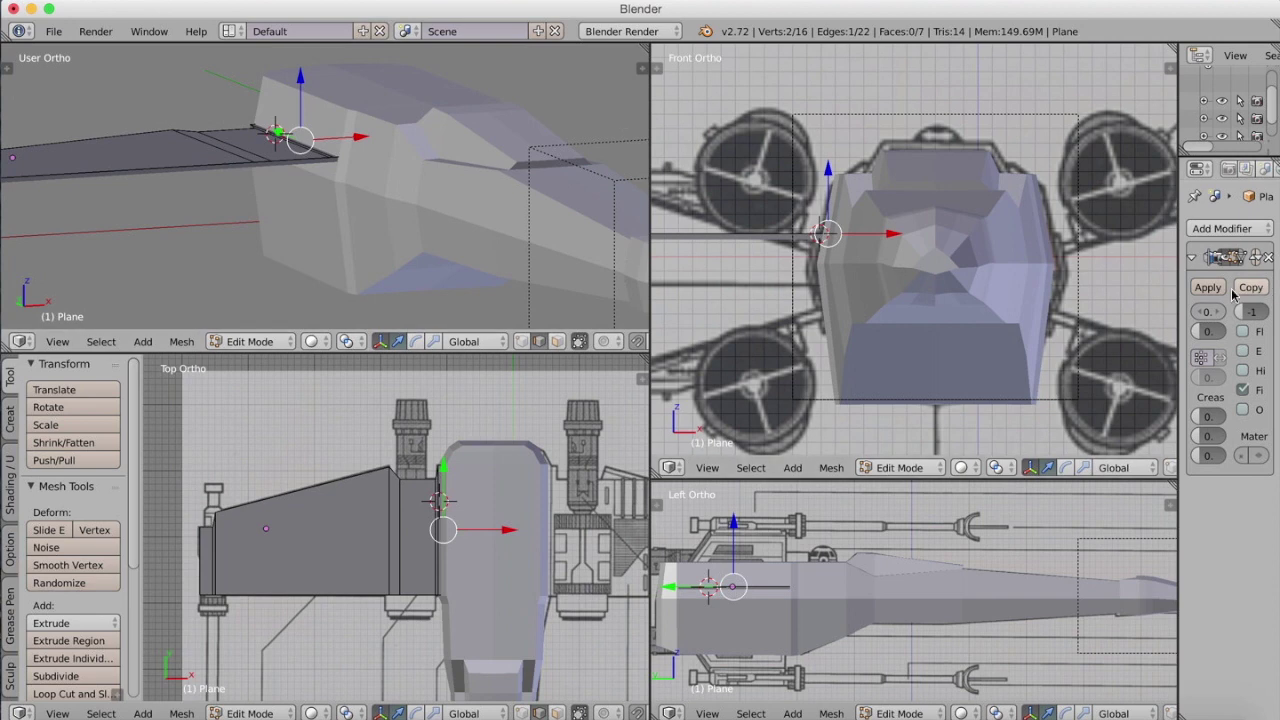
left_click(1222, 289)
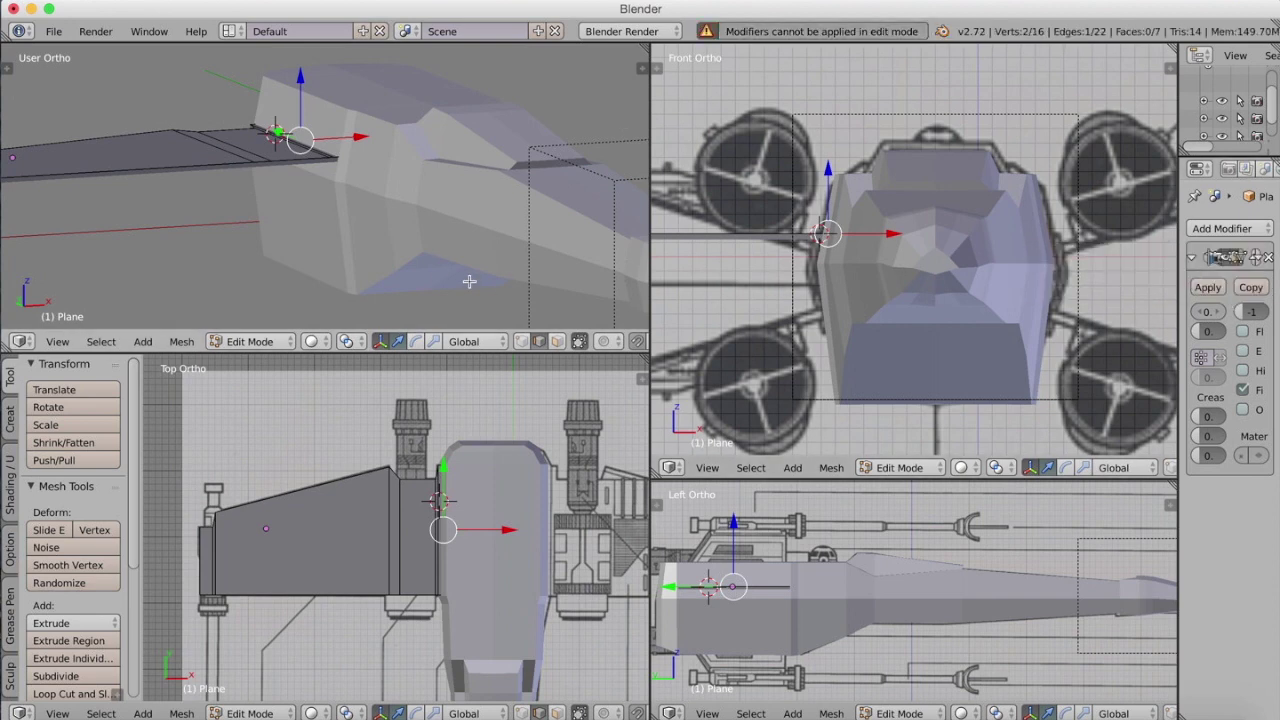
key("Tab")
left_click(1207, 288)
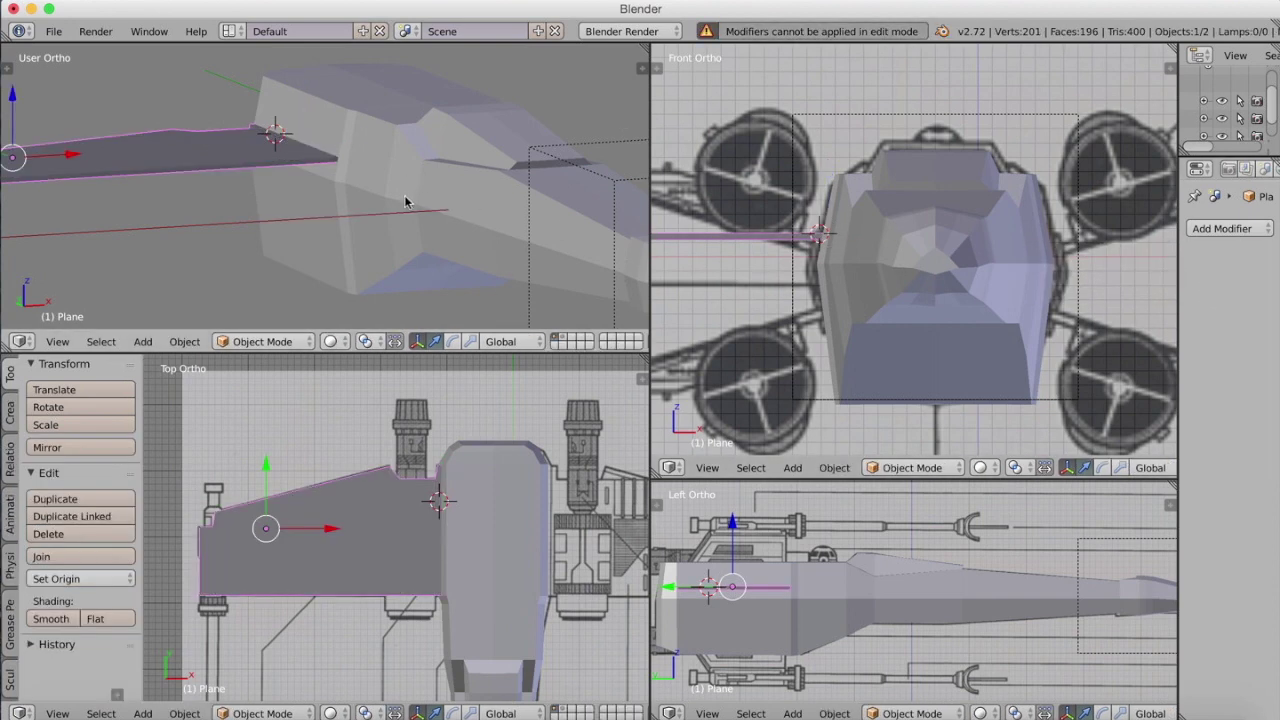
Step: Try to rotate the selected inner wing edges about the Y axis in Edit Mode, and undo the attempt
key("Tab")
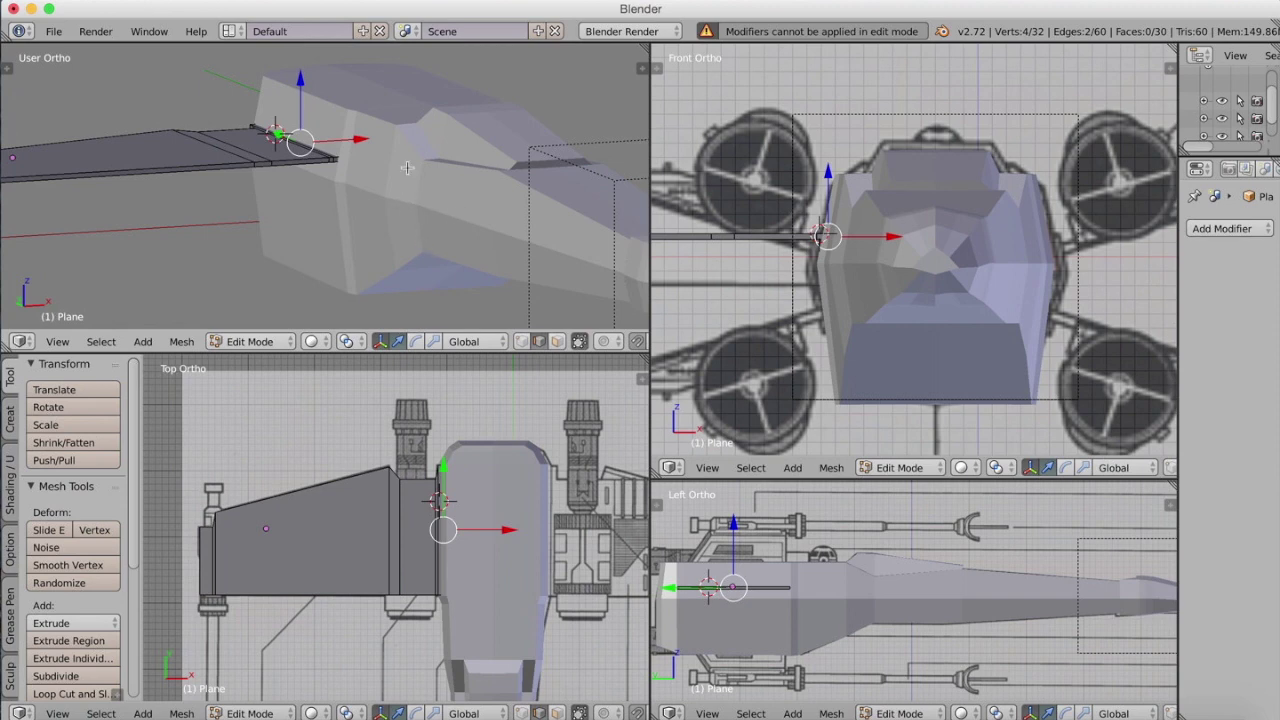
middle_click_drag(768, 233, 1066, 283, "shift")
scroll(1003, 297, "down", 2)
scroll(1003, 299, "up", 2)
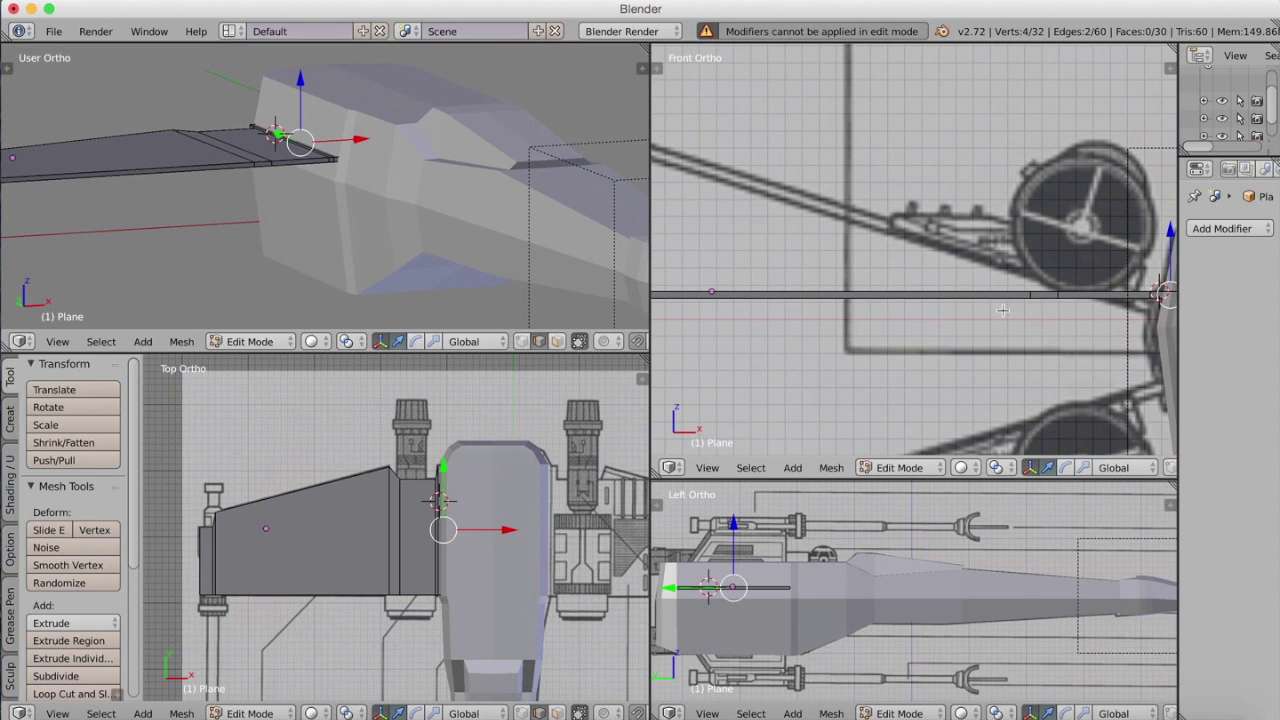
scroll(1002, 301, "down", 2)
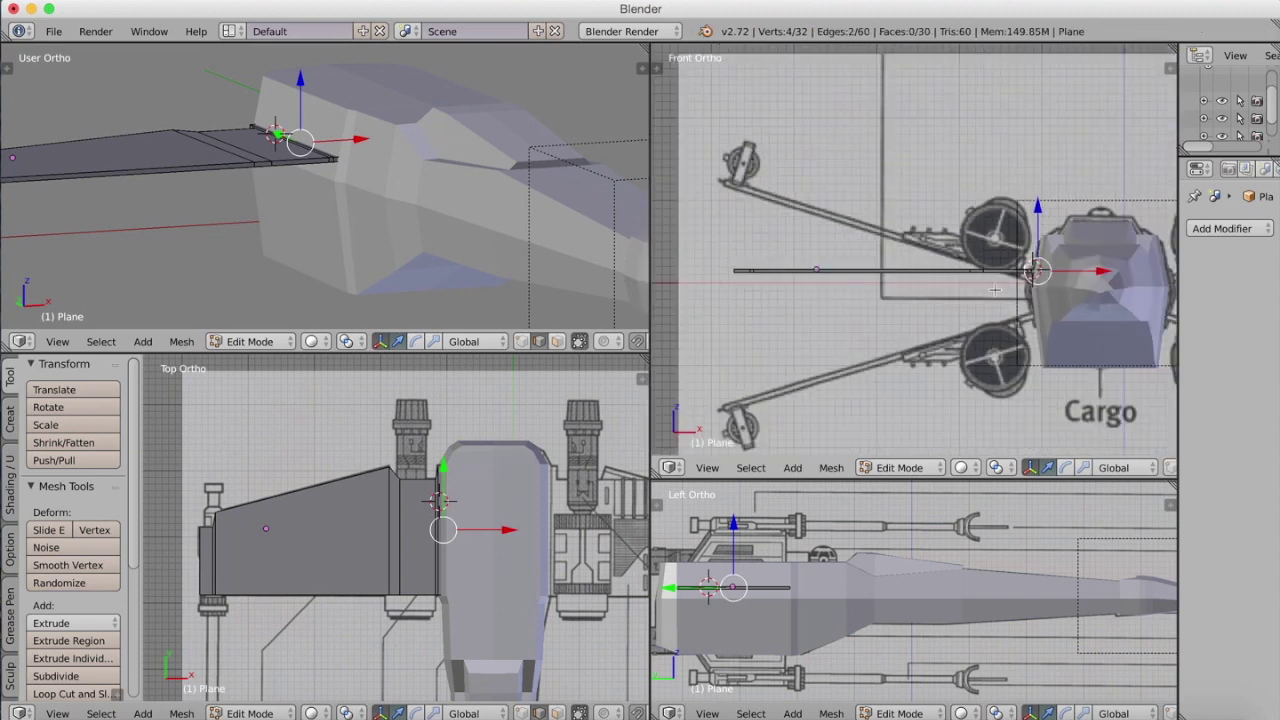
key("r")
key("y")
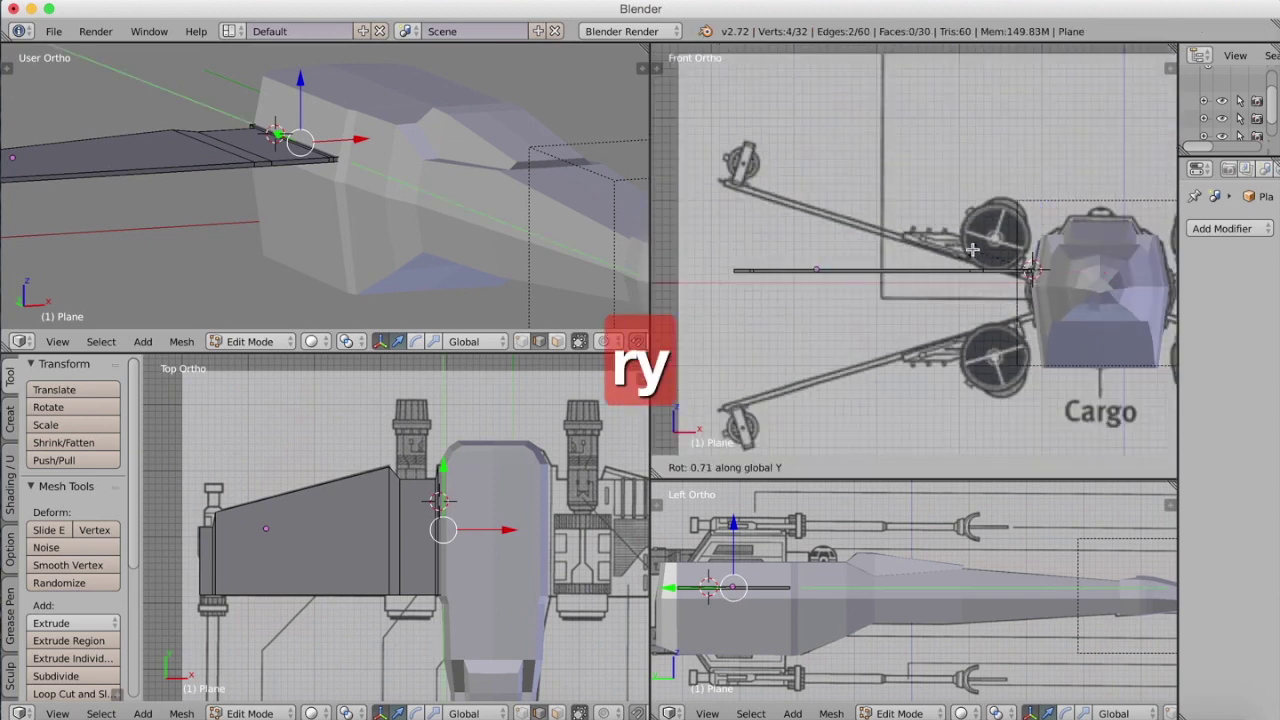
left_click(948, 250)
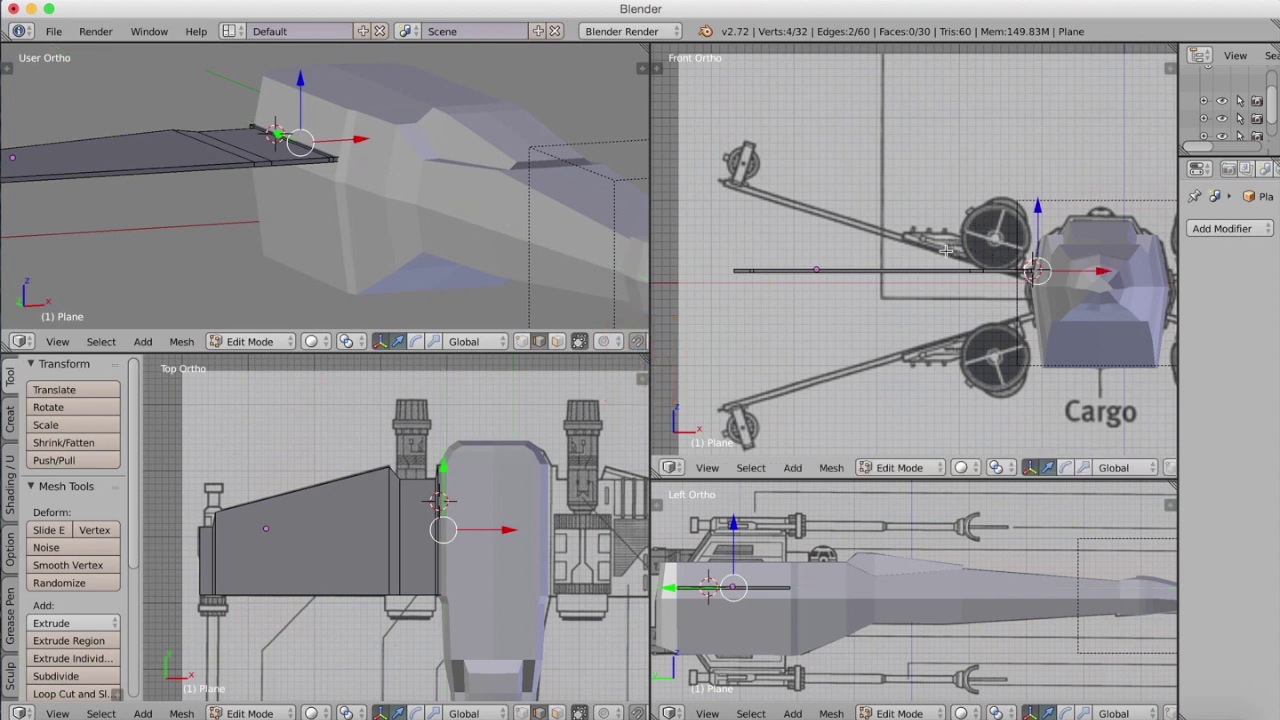
key("super+z")
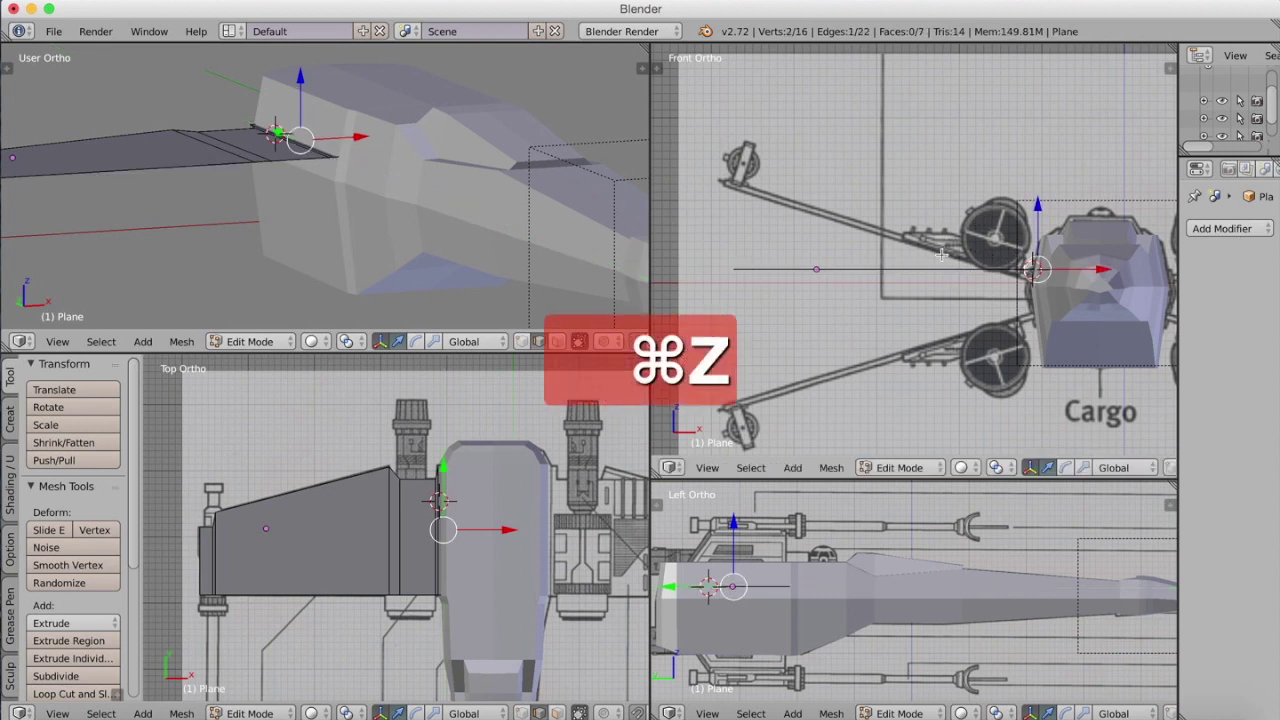
key("super+shift+z")
key("super+shift+z")
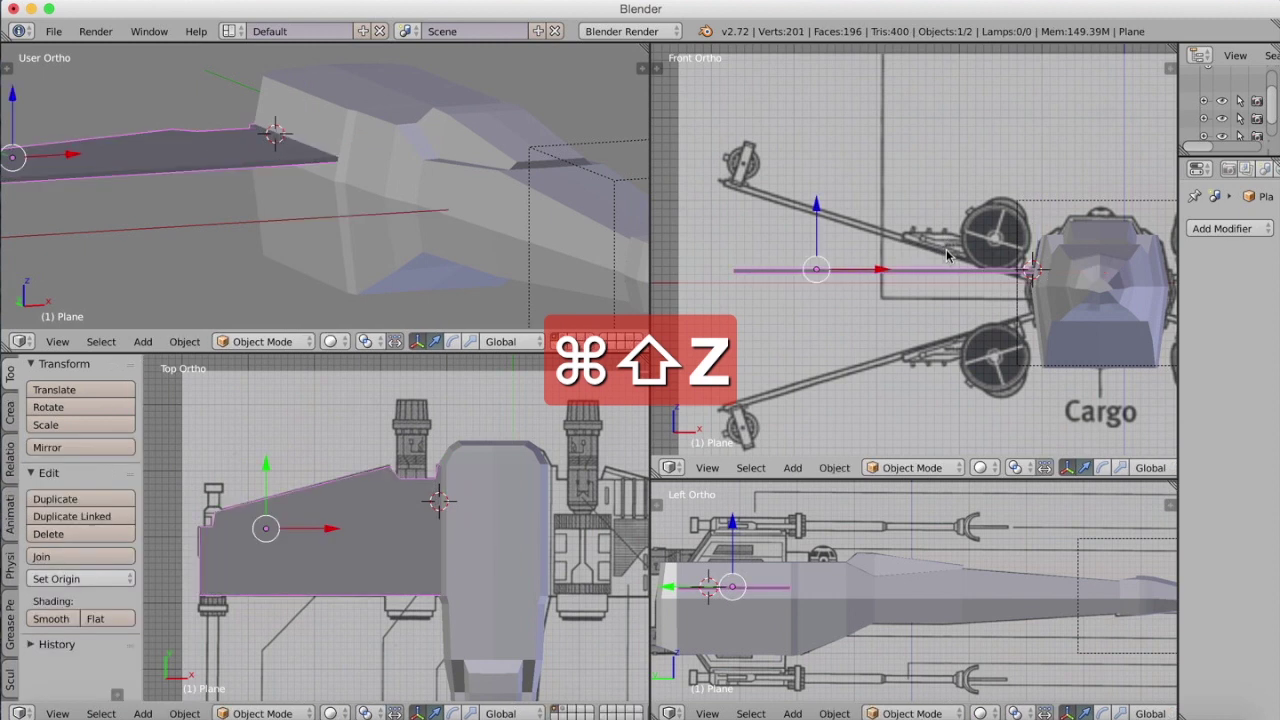
Step: Rotate the whole wing object about 16.8° around the global Y axis to match the upper wing's slope
key("r")
key("y")
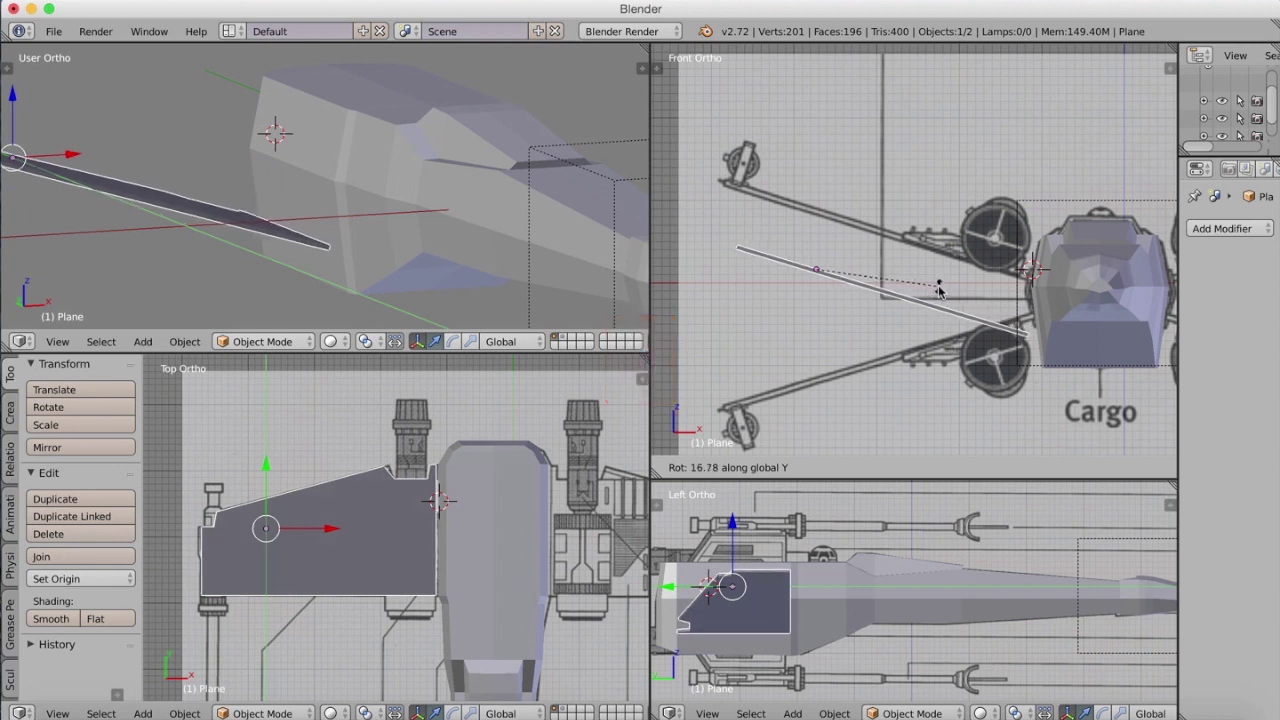
left_click(940, 288)
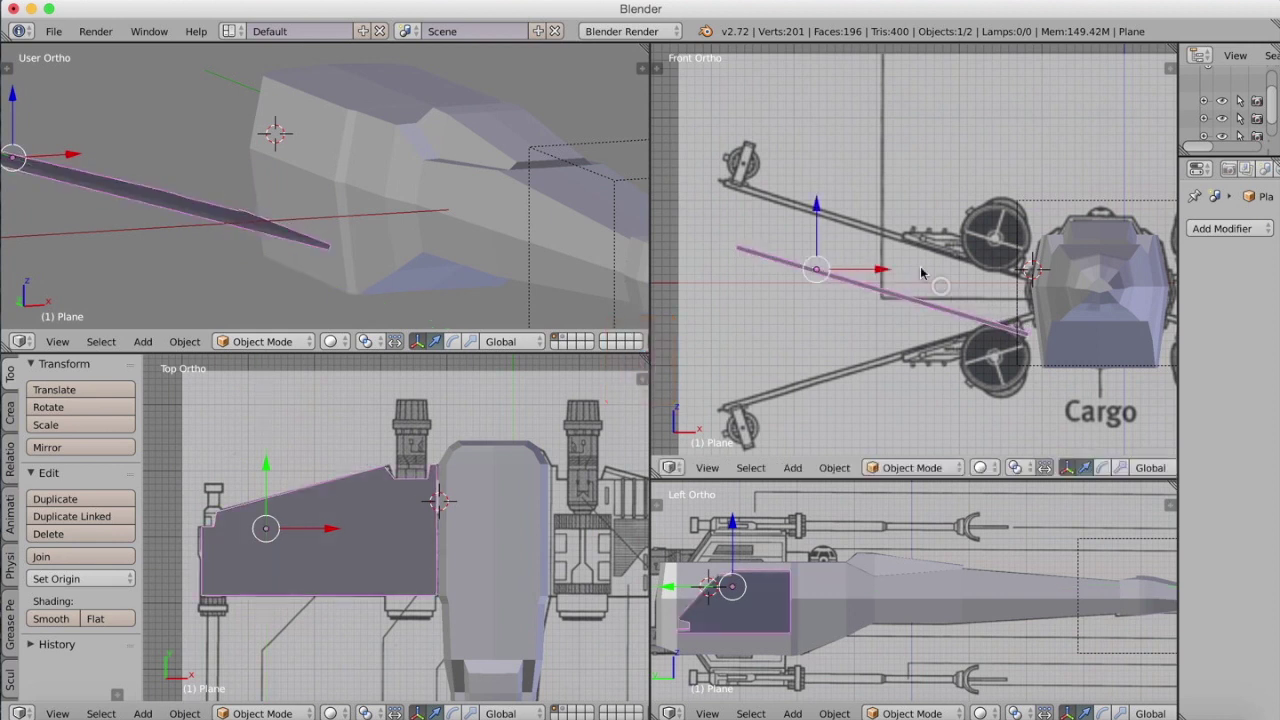
Step: Raise the wing along Z onto the upper wing in the front blueprint and fine-tune its tilt about the global Y axis
left_click_drag(810, 208, 819, 153)
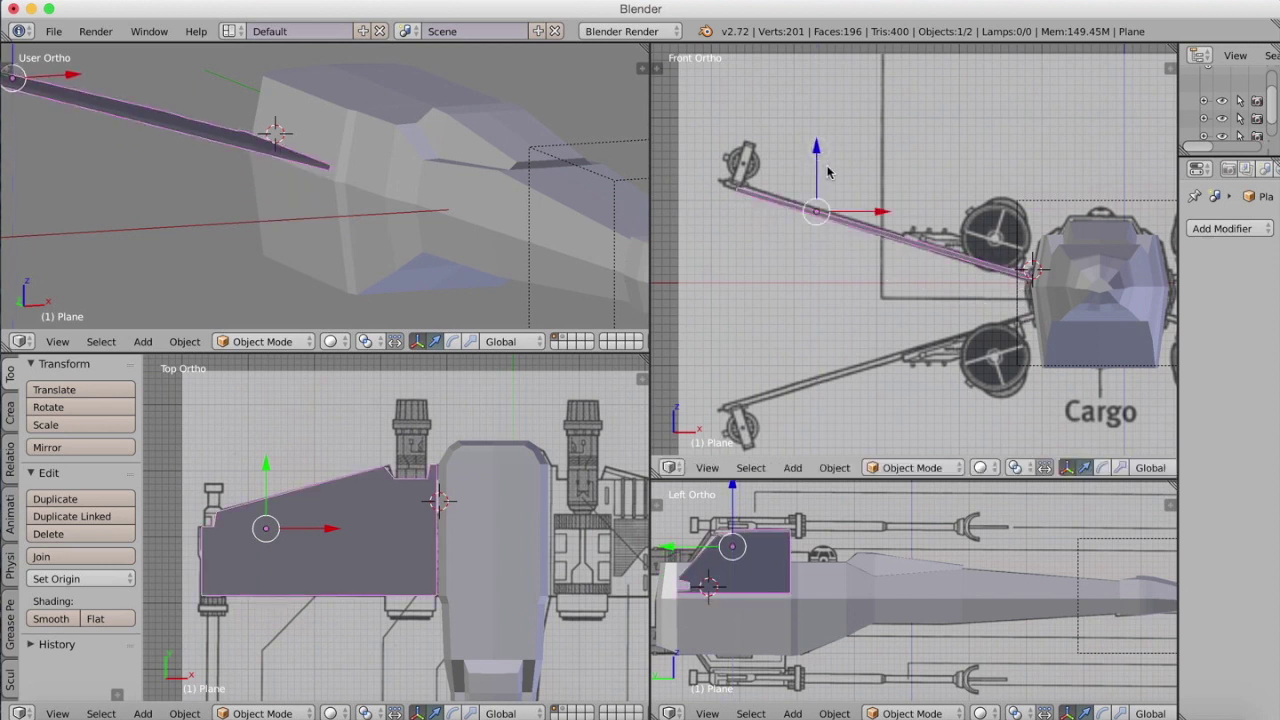
key("r")
key("y")
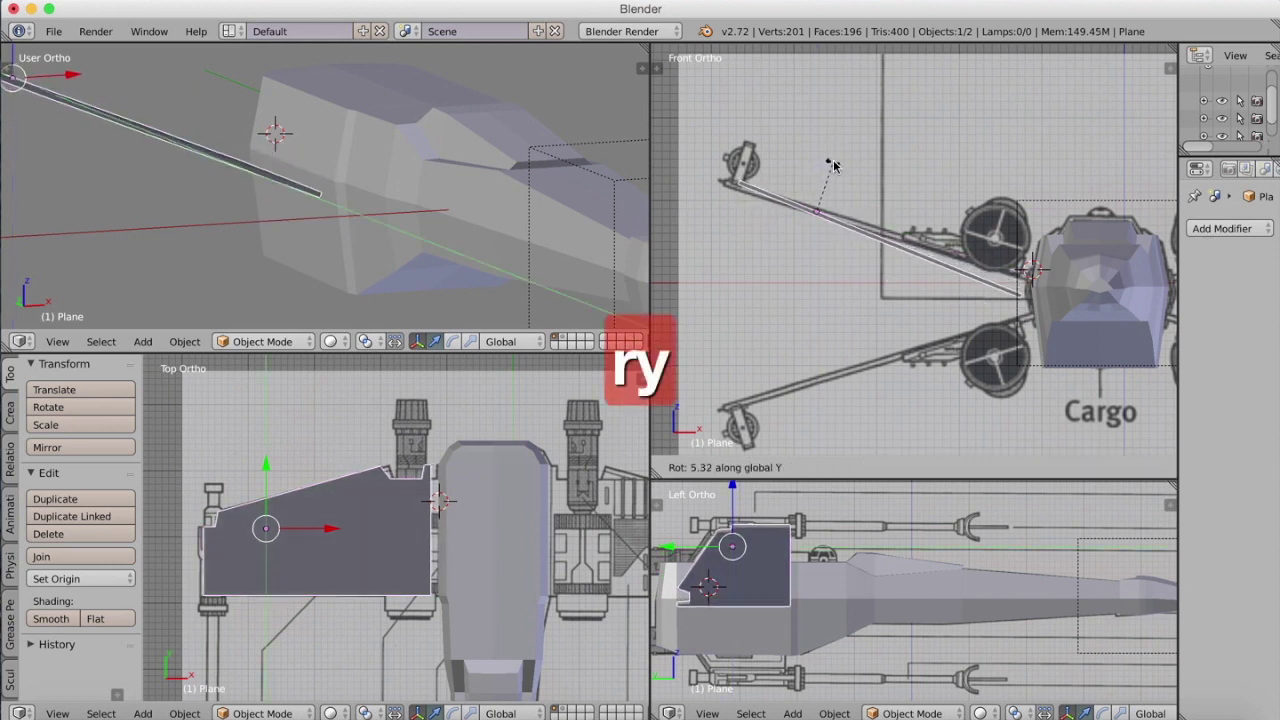
left_click(855, 91)
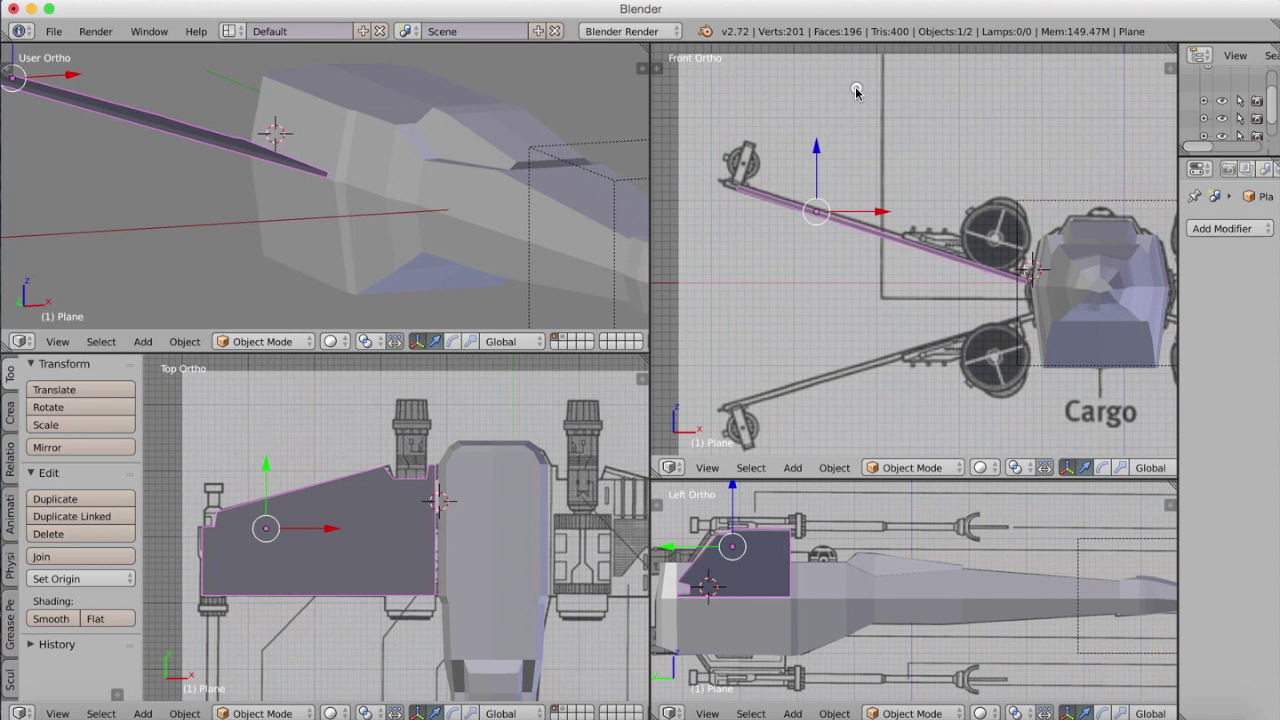
left_click_drag(817, 148, 818, 152)
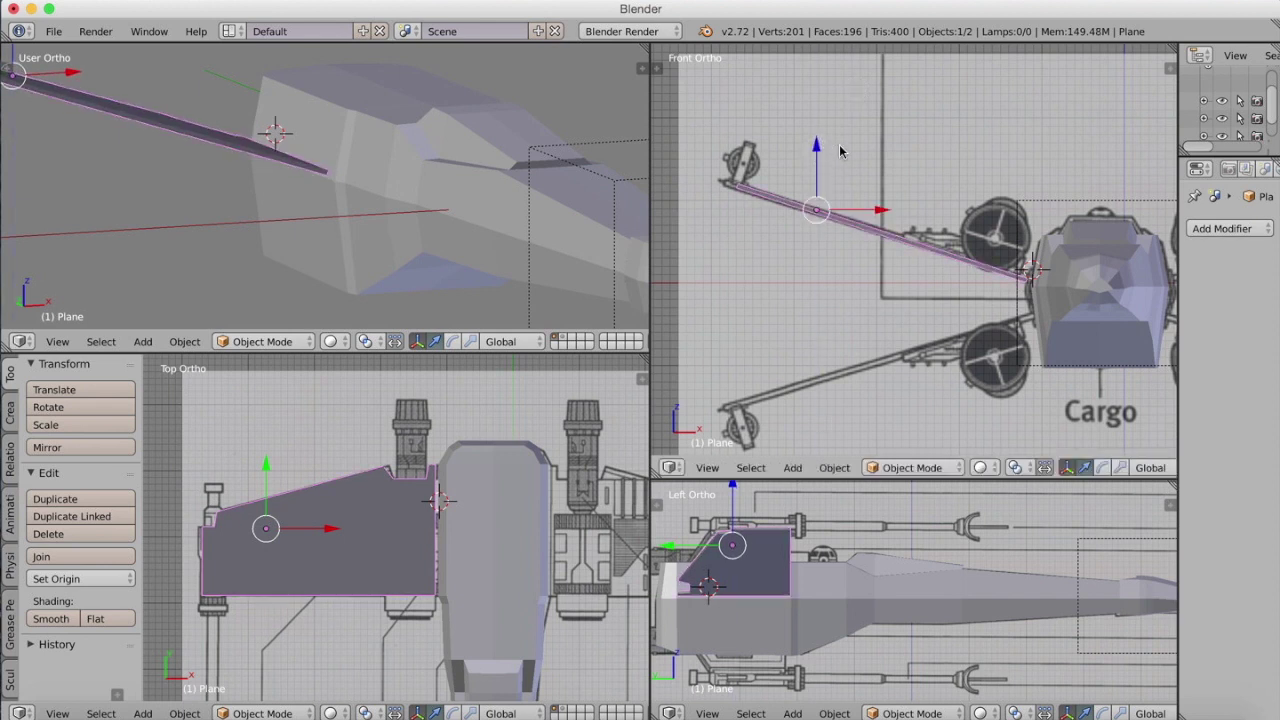
Step: Shift the wing slightly along X so its inner edge meets the side of the fuselage
middle_click_drag(391, 163, 365, 211)
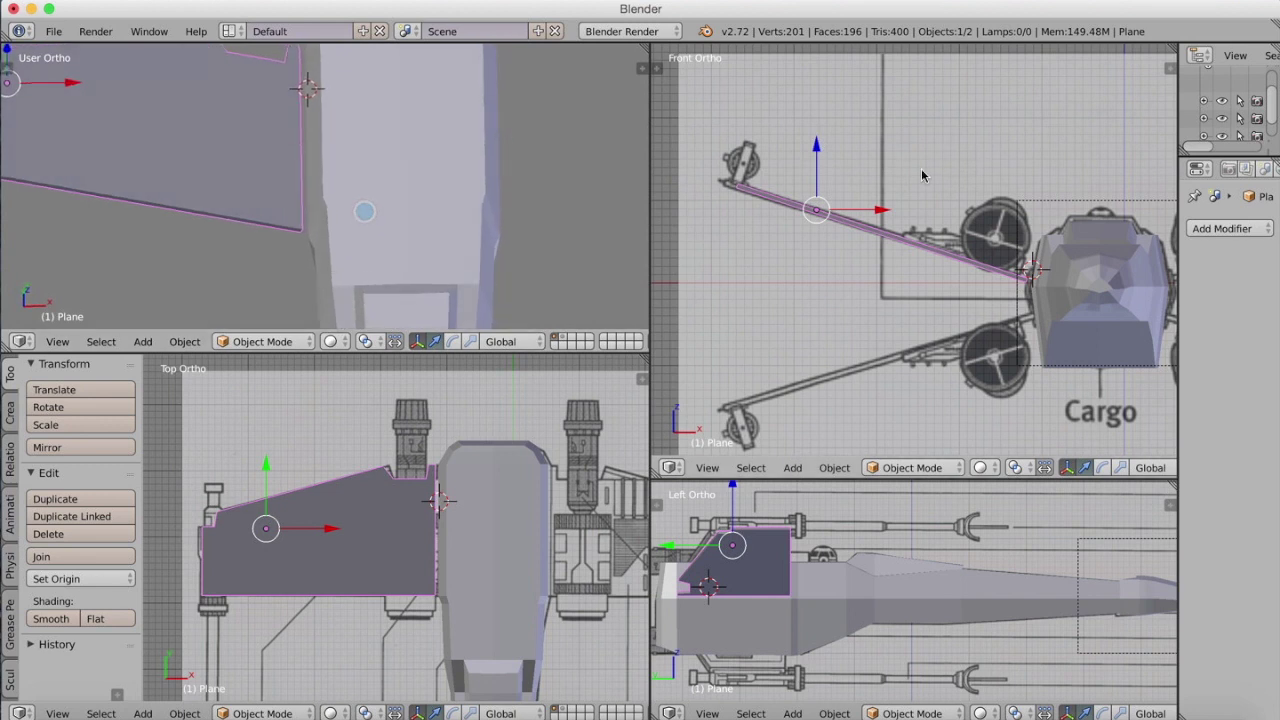
left_click_drag(880, 209, 886, 209)
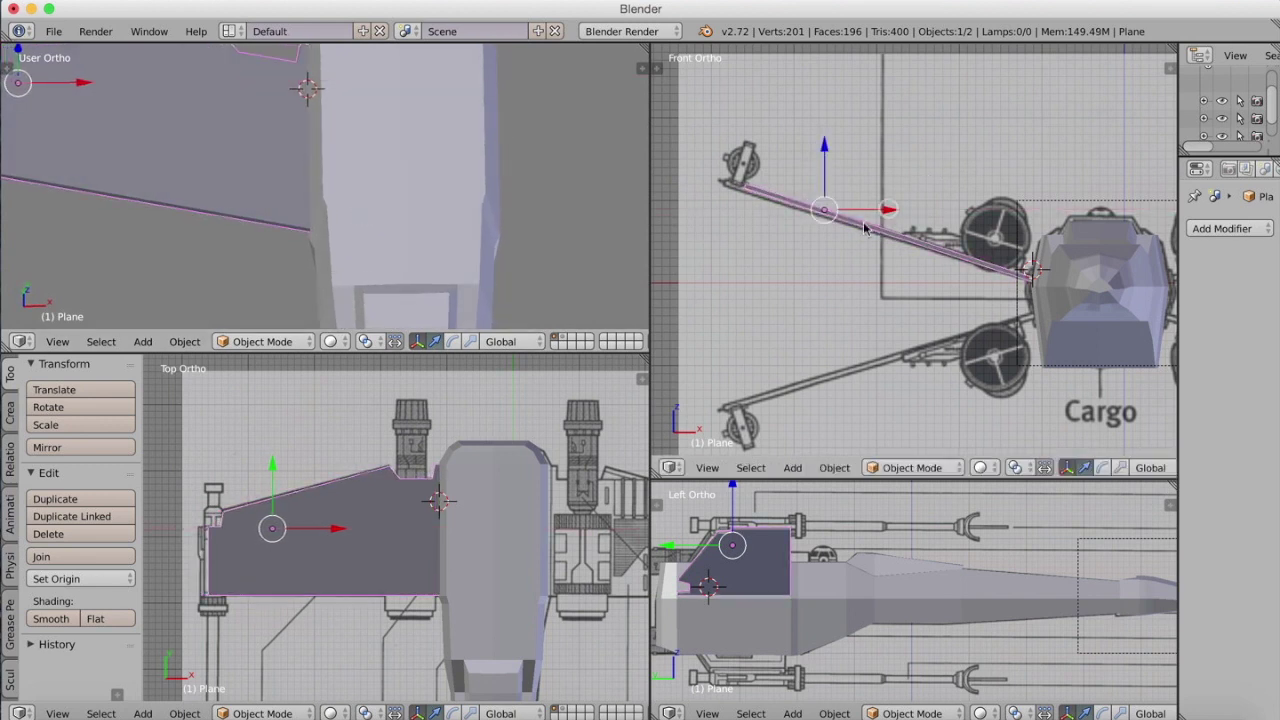
scroll(391, 200, "down", 3)
middle_click_drag(381, 203, 388, 216)
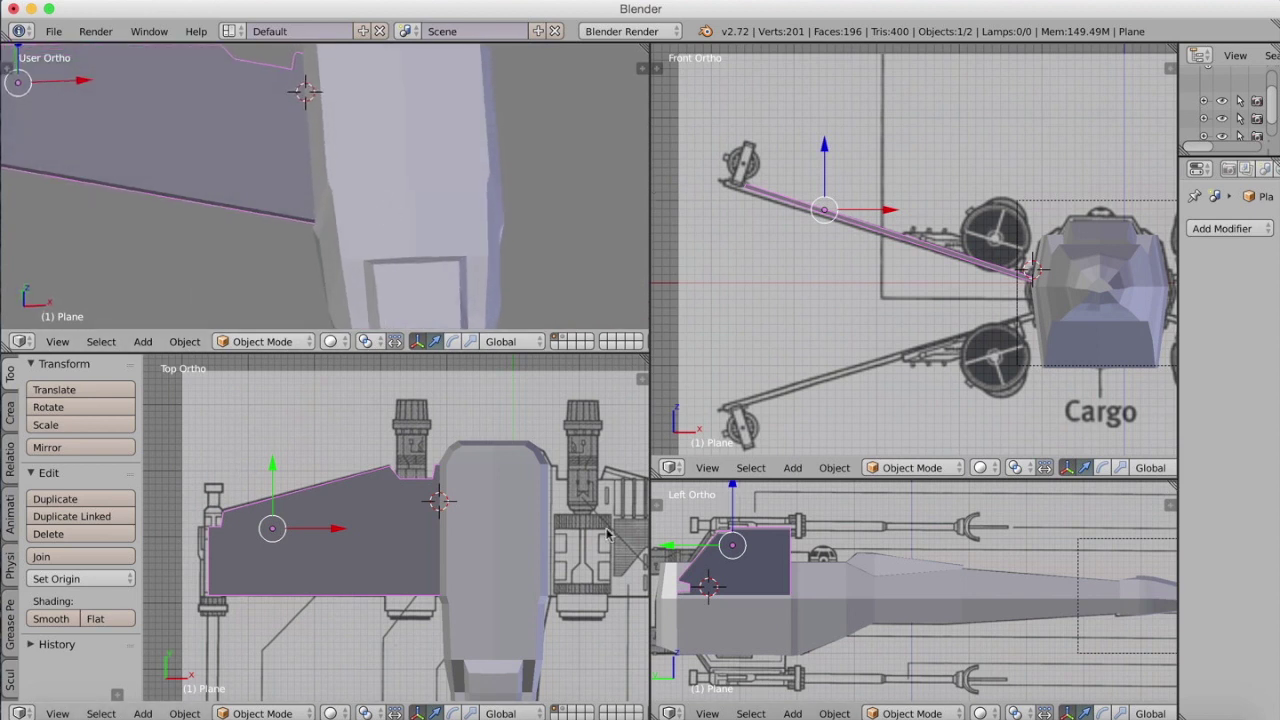
Step: In Edit Mode, clear the selection and move the wing tip's end face outward along its local X axis to match the top blueprint
key("Tab")
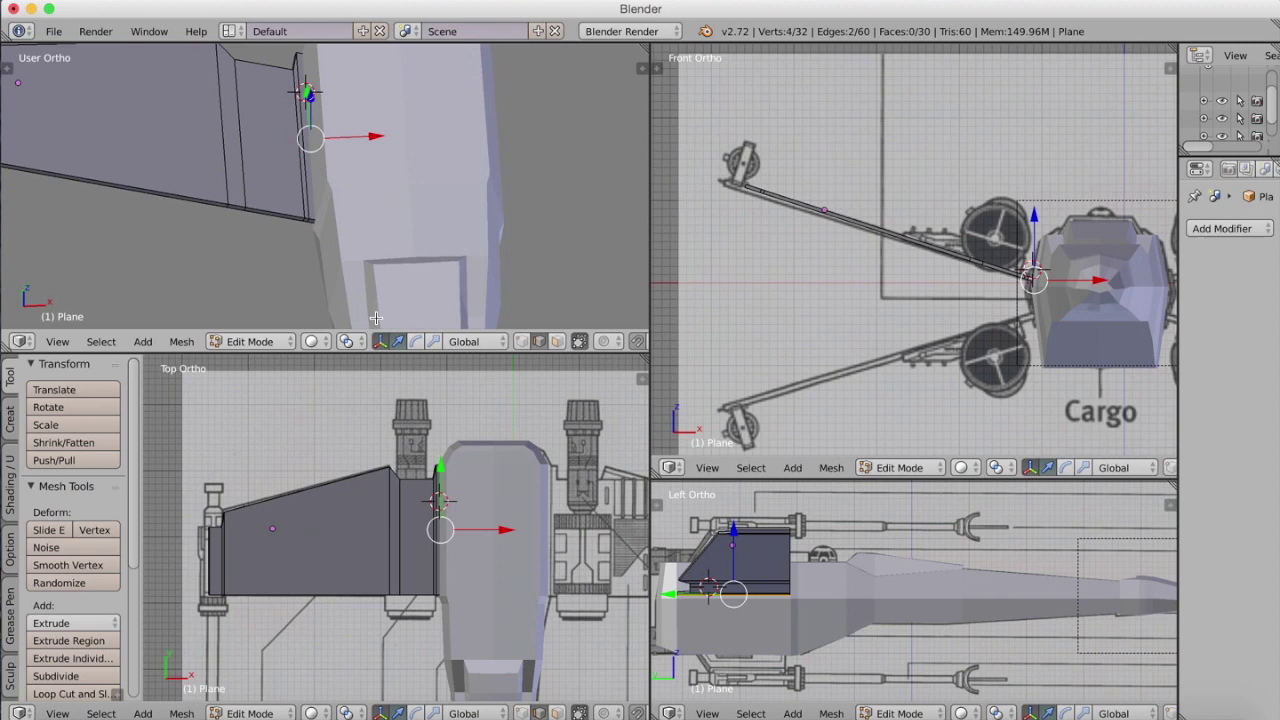
key("a")
middle_click_drag(248, 167, 470, 215, "shift")
right_click(277, 197)
middle_click_drag(250, 190, 330, 210)
right_click(288, 222)
key("g")
key("x")
key("x")
left_click(270, 222)
Step: Select the two faces at the wing-tip notch and move them slightly outward along the local X axis
right_click(226, 158)
right_click(290, 183, "shift")
key("g")
key("x")
key("x")
left_click(813, 193)
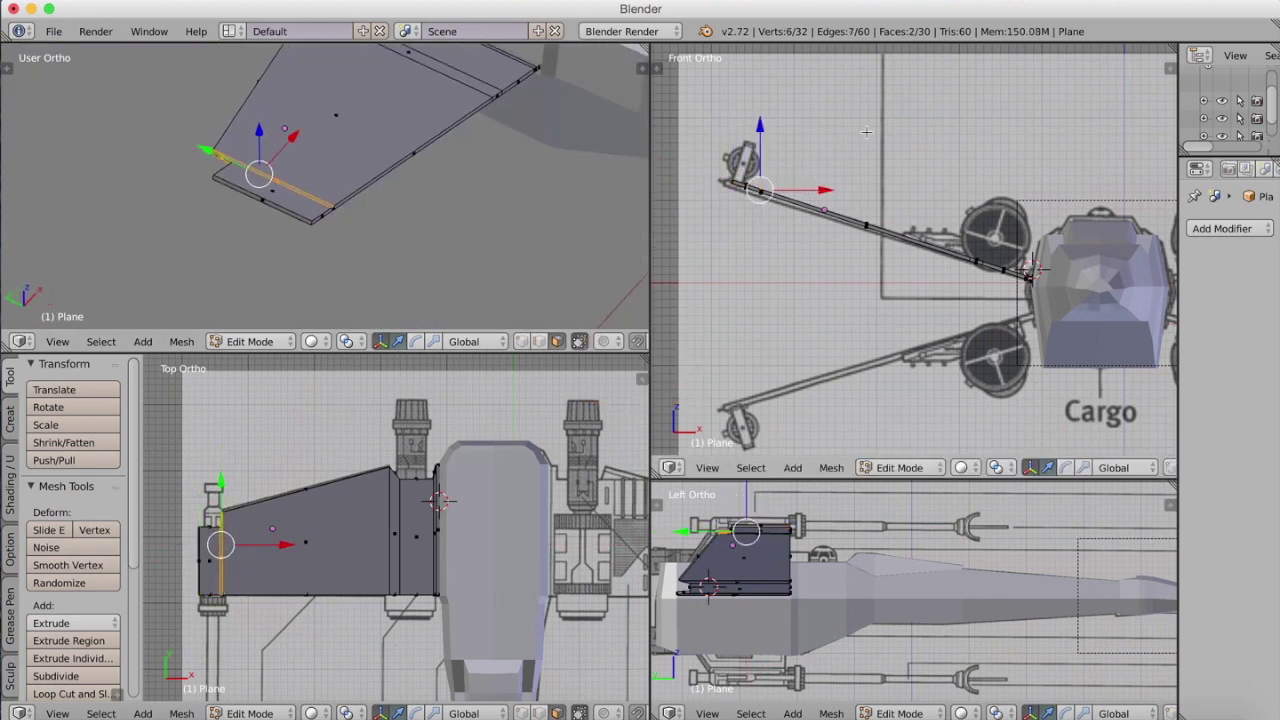
Step: Consult the X-wing reference image and, back in Blender, add a loop cut across the main wing panel, slid towards the fuselage
middle_click_drag(595, 240, 438, 101)
left_click(1102, 705)
left_click(1104, 668)
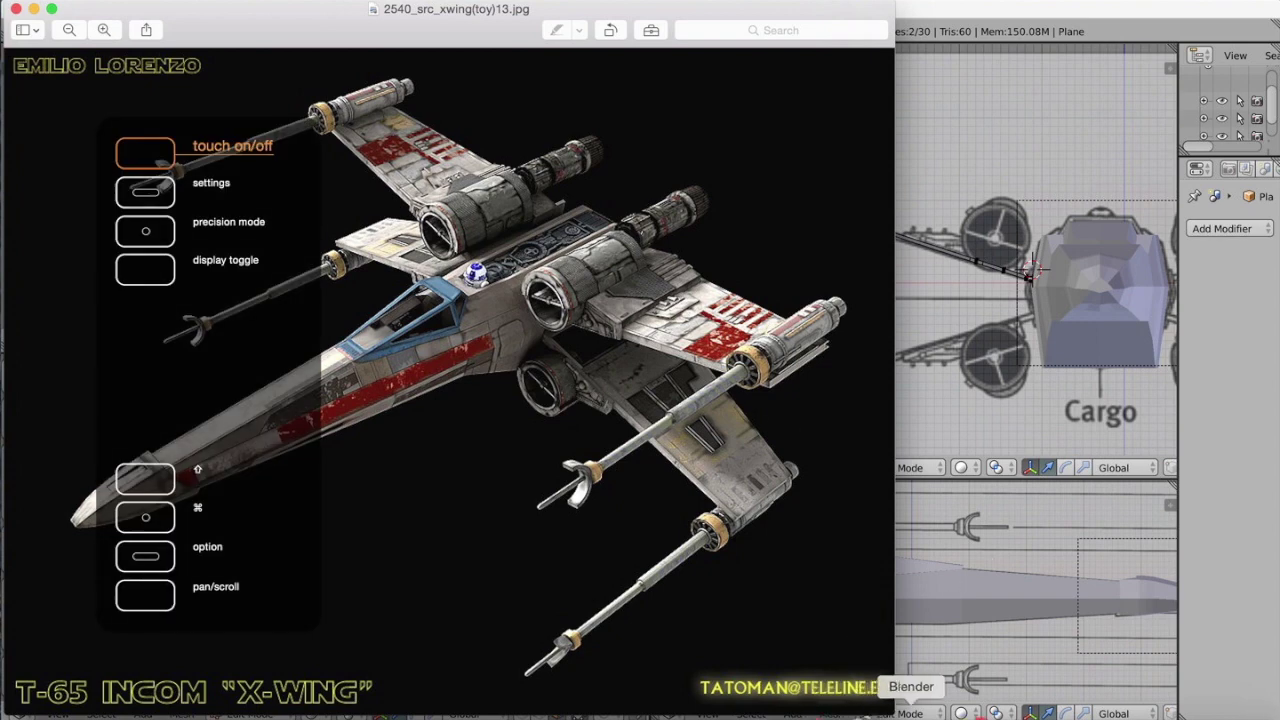
left_click(906, 708)
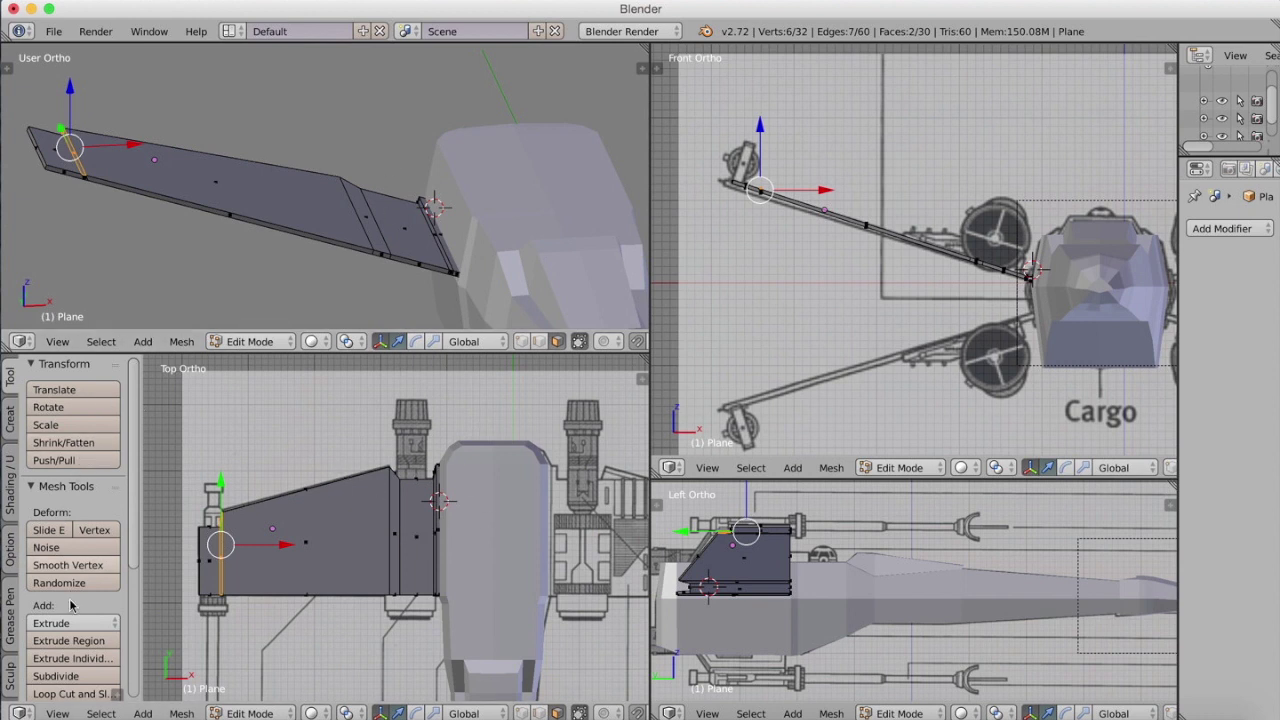
left_click(70, 693)
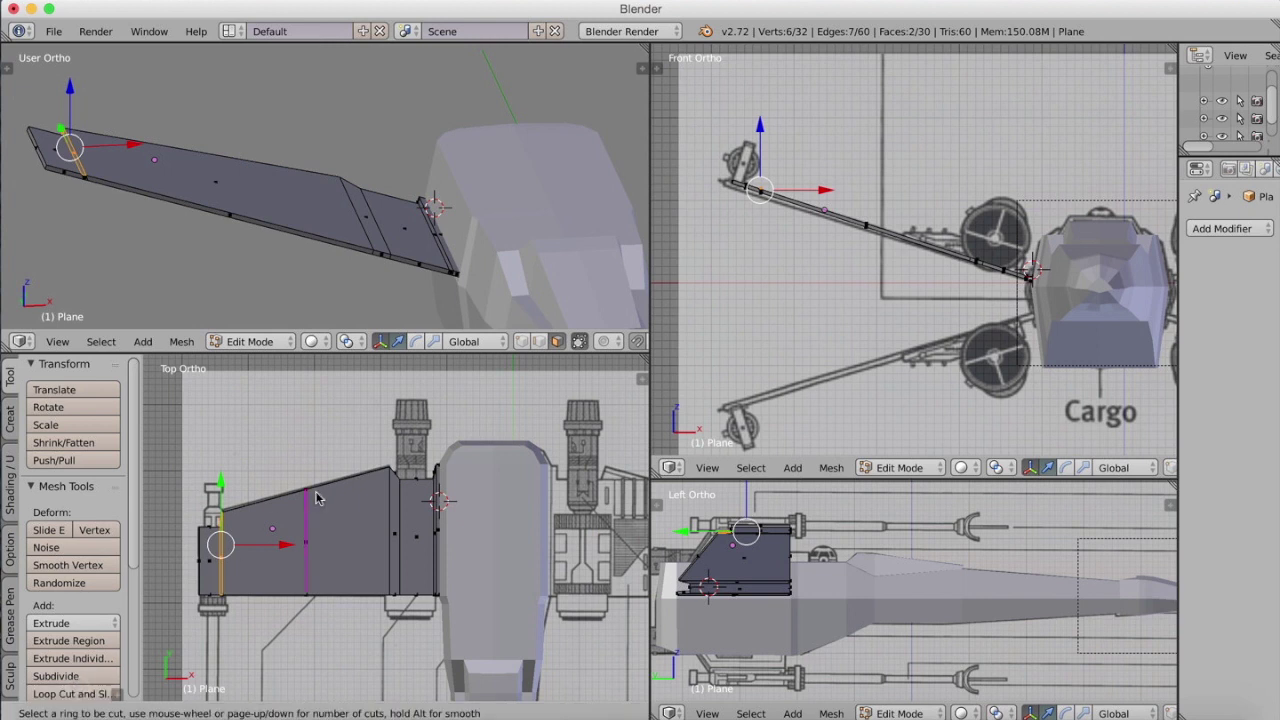
left_click(307, 502)
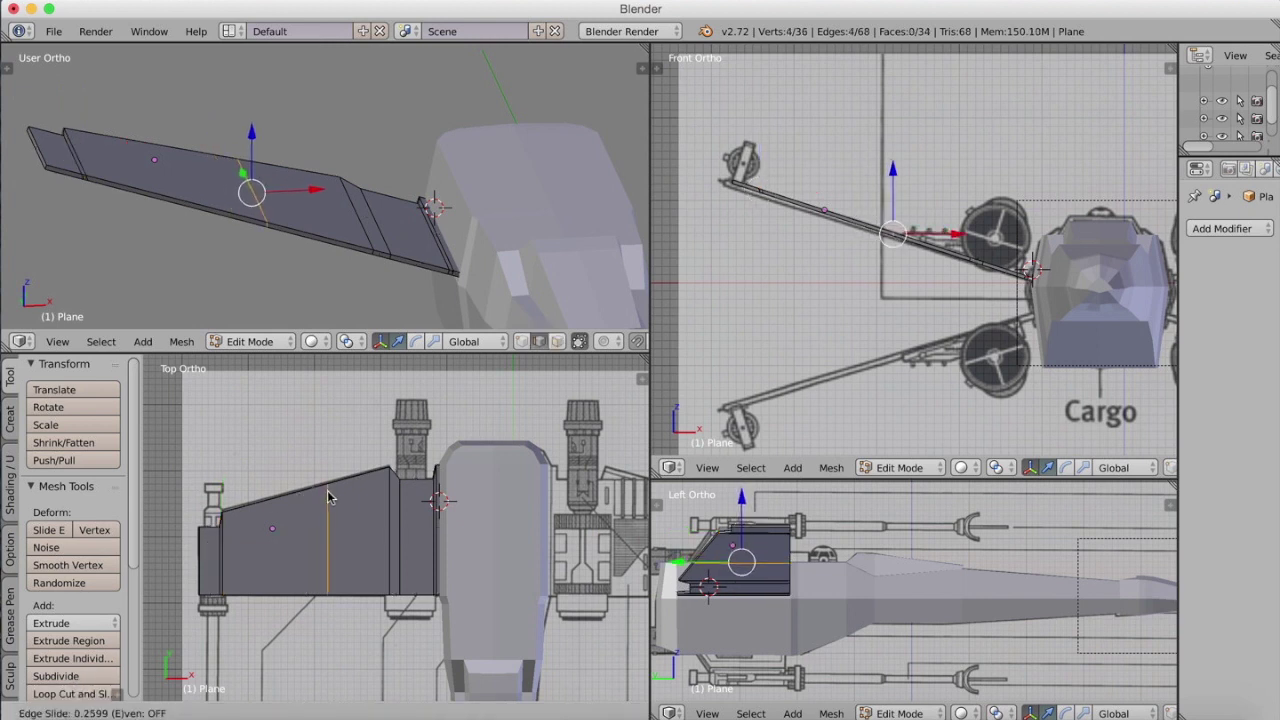
left_click(334, 494)
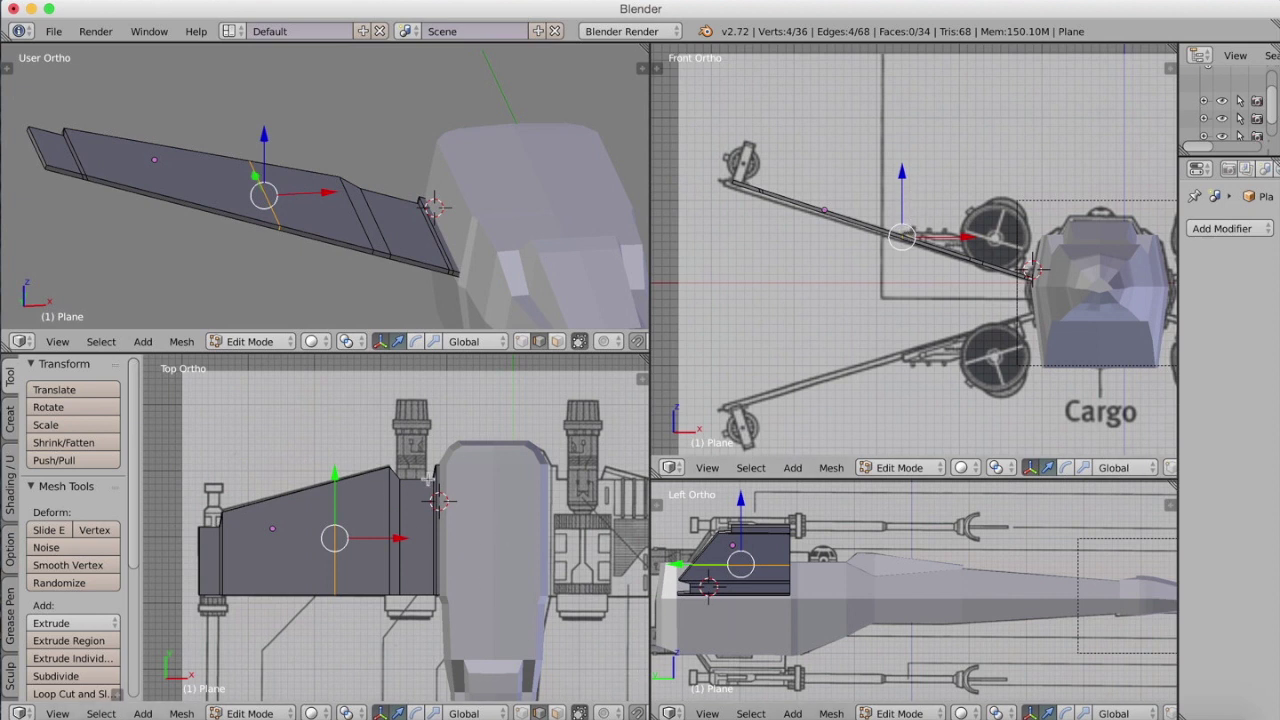
Step: Select the five upper faces between the new loop cut and the fuselage and extrude them about 0.06 along their normal
left_click(559, 712)
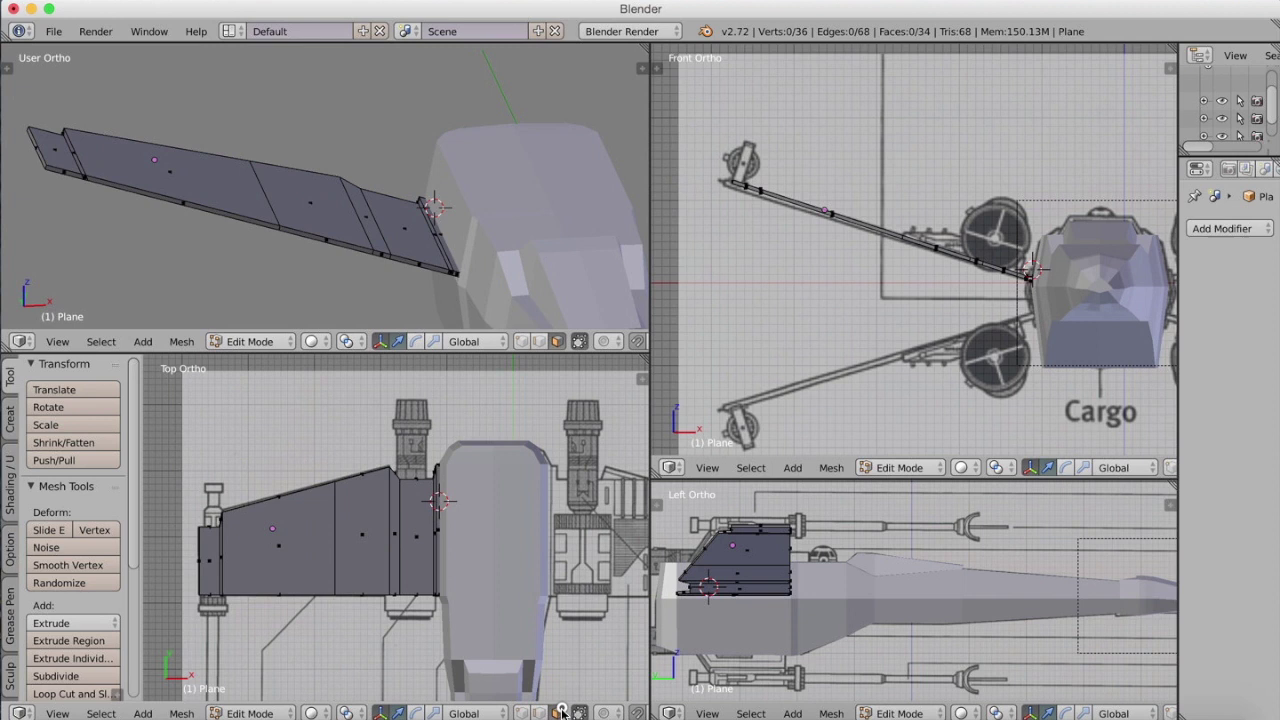
right_click(373, 517)
right_click(397, 518, "shift")
right_click(412, 510, "shift")
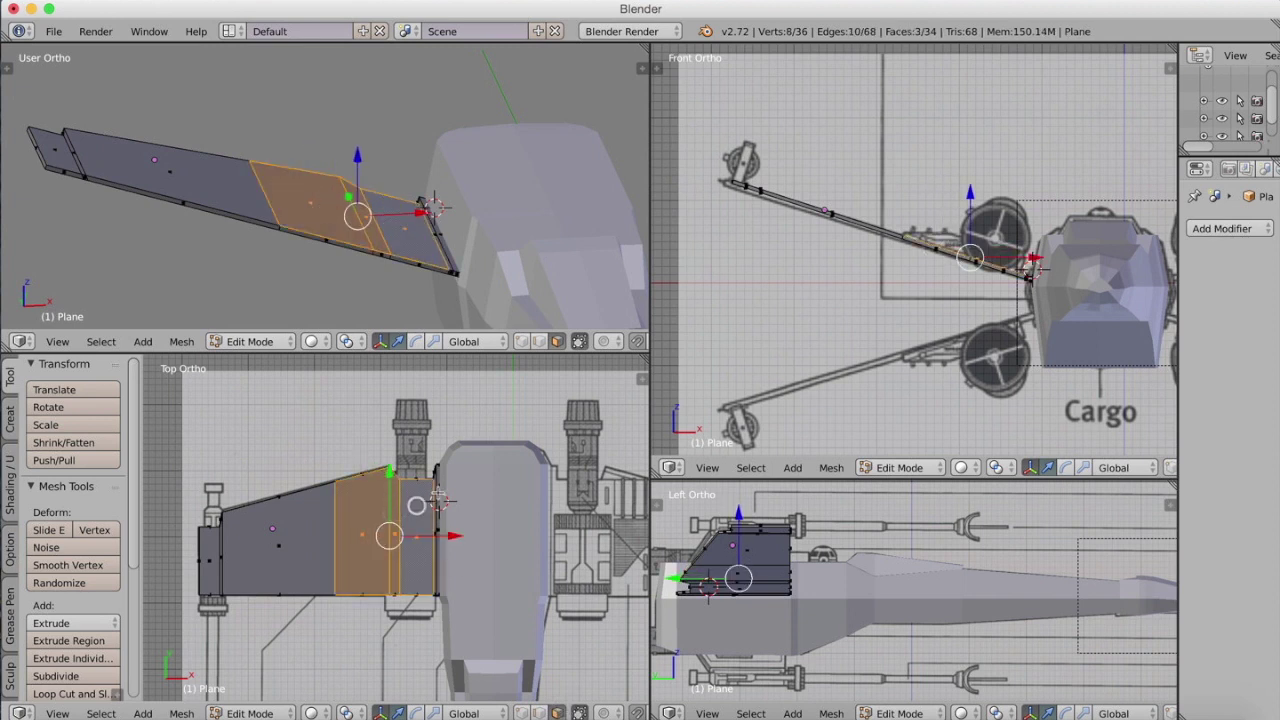
right_click(438, 490, "shift")
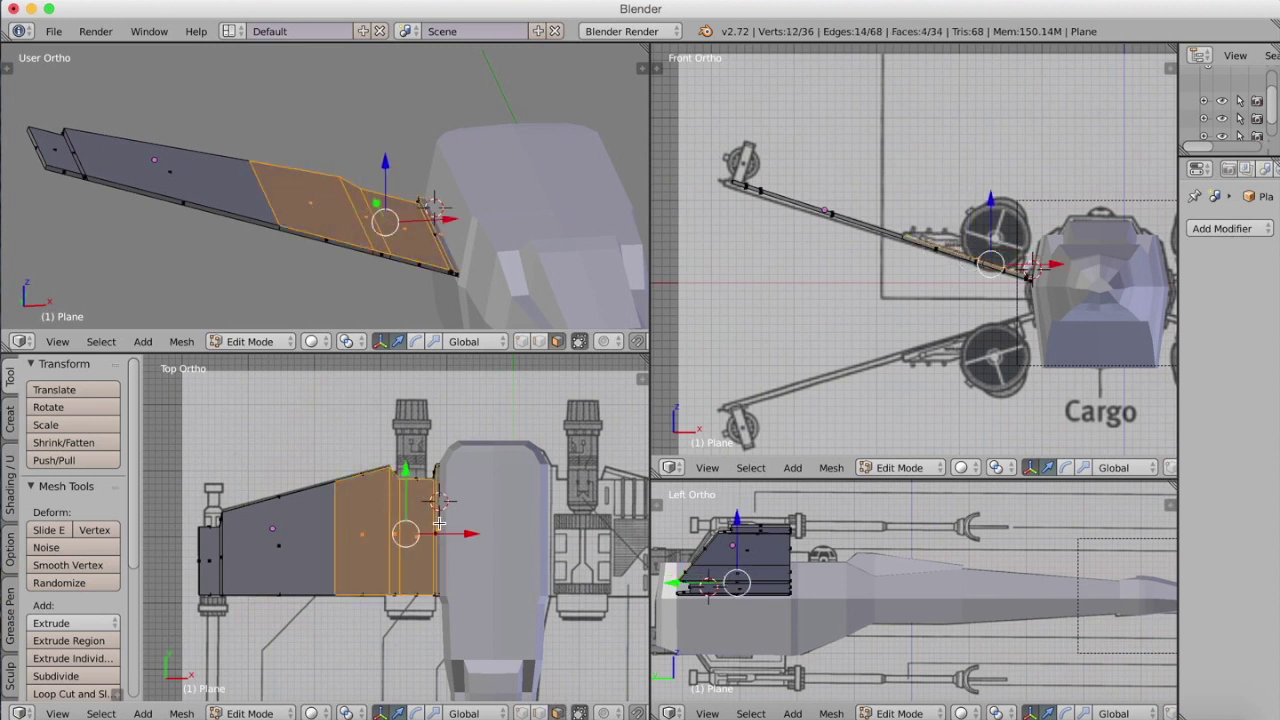
scroll(430, 505, "up", 5)
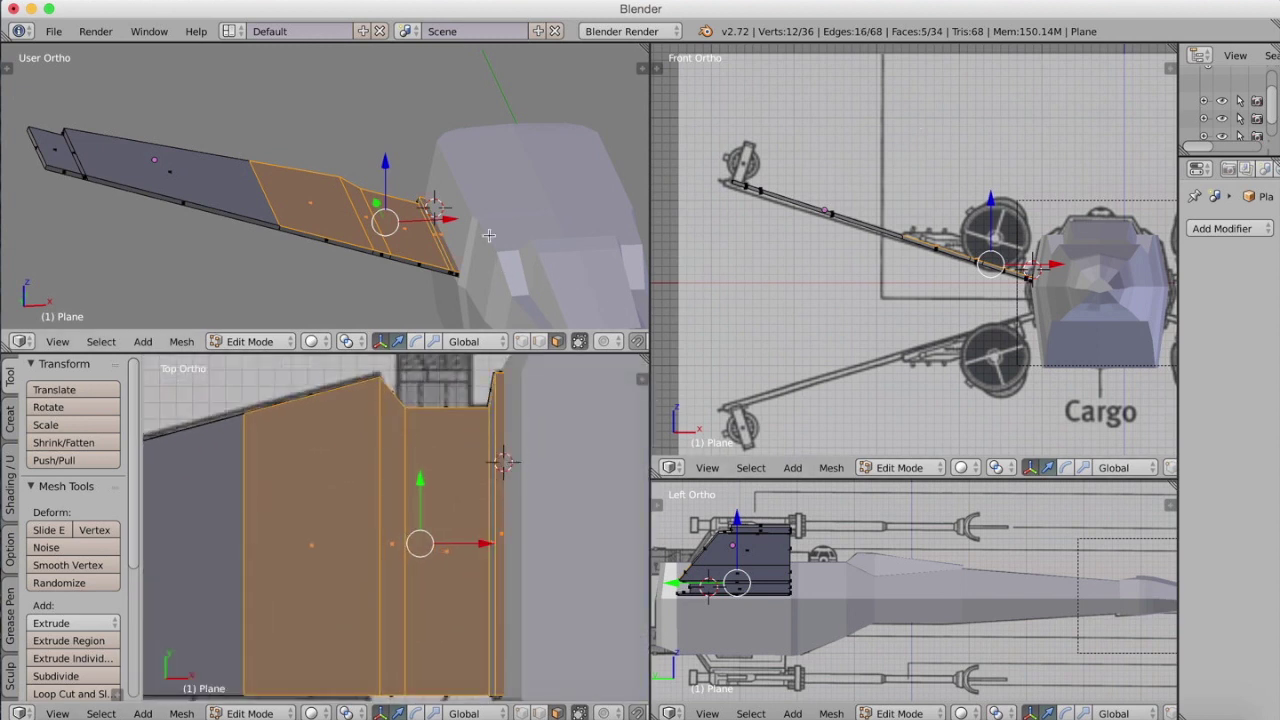
key("e")
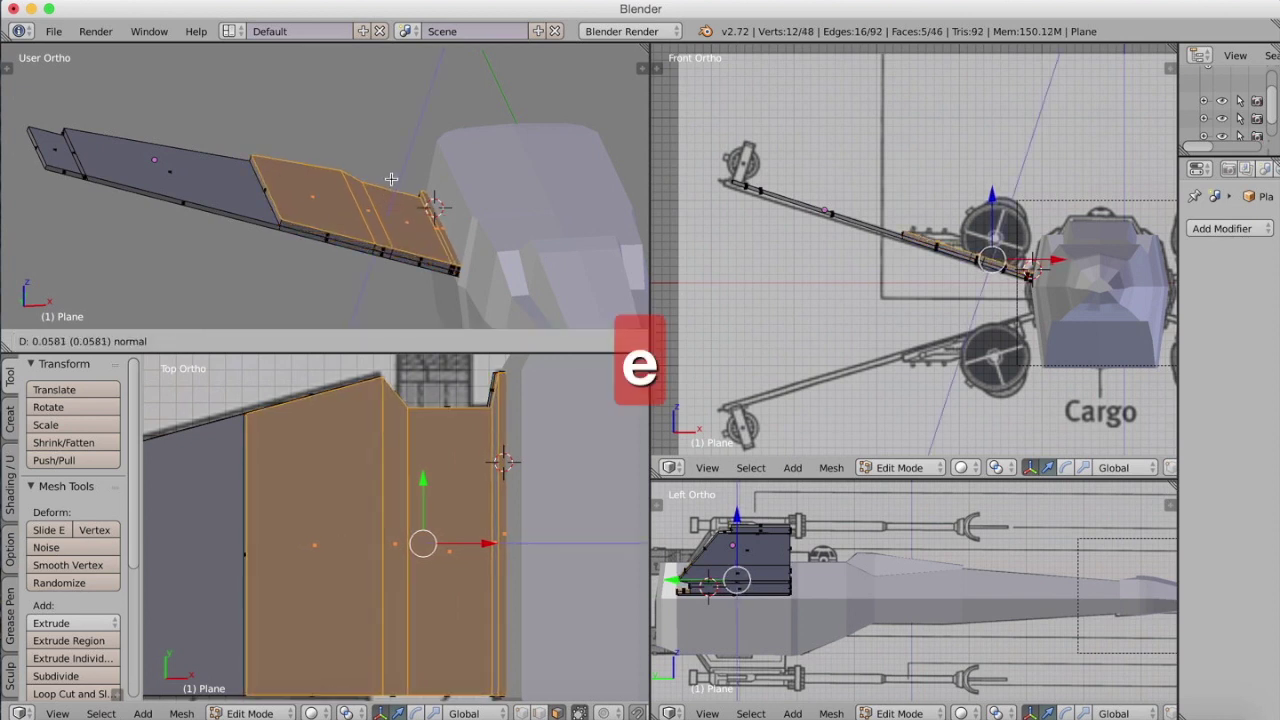
left_click(389, 178)
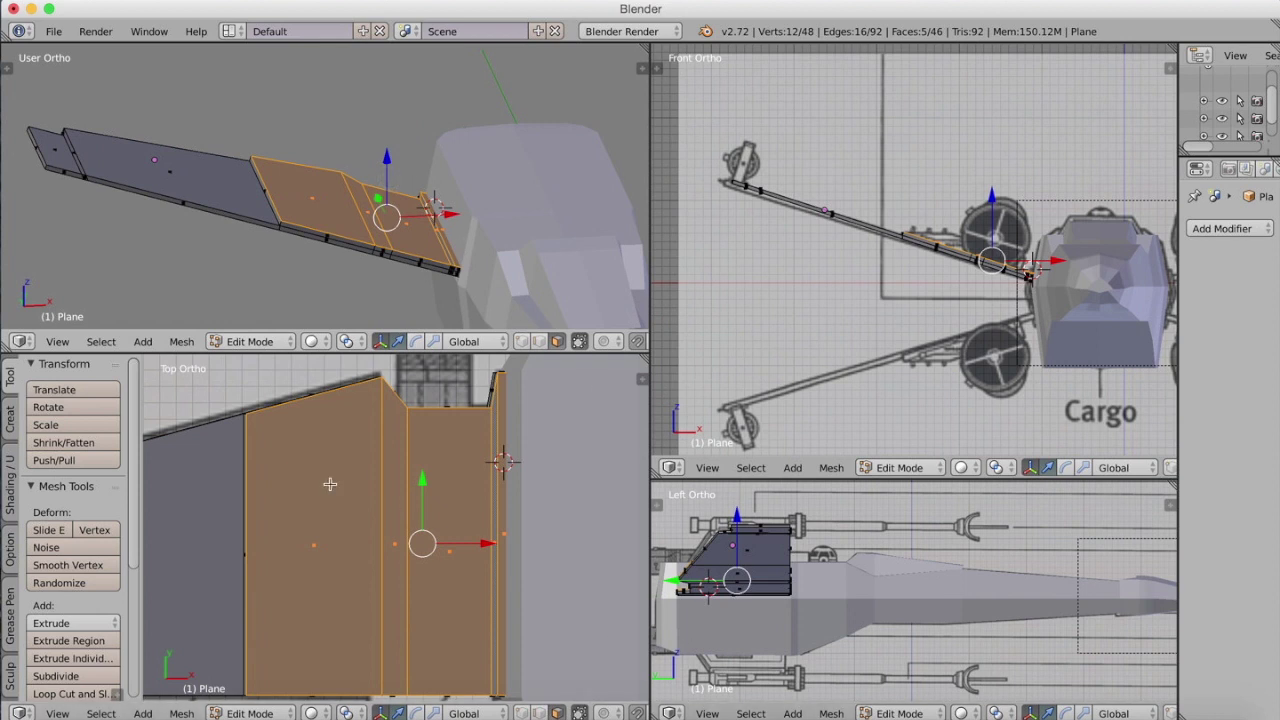
Step: Raise the upper edge at the inner end of the extruded main panel about 0.26 along Z to match the front blueprint
left_click(541, 711)
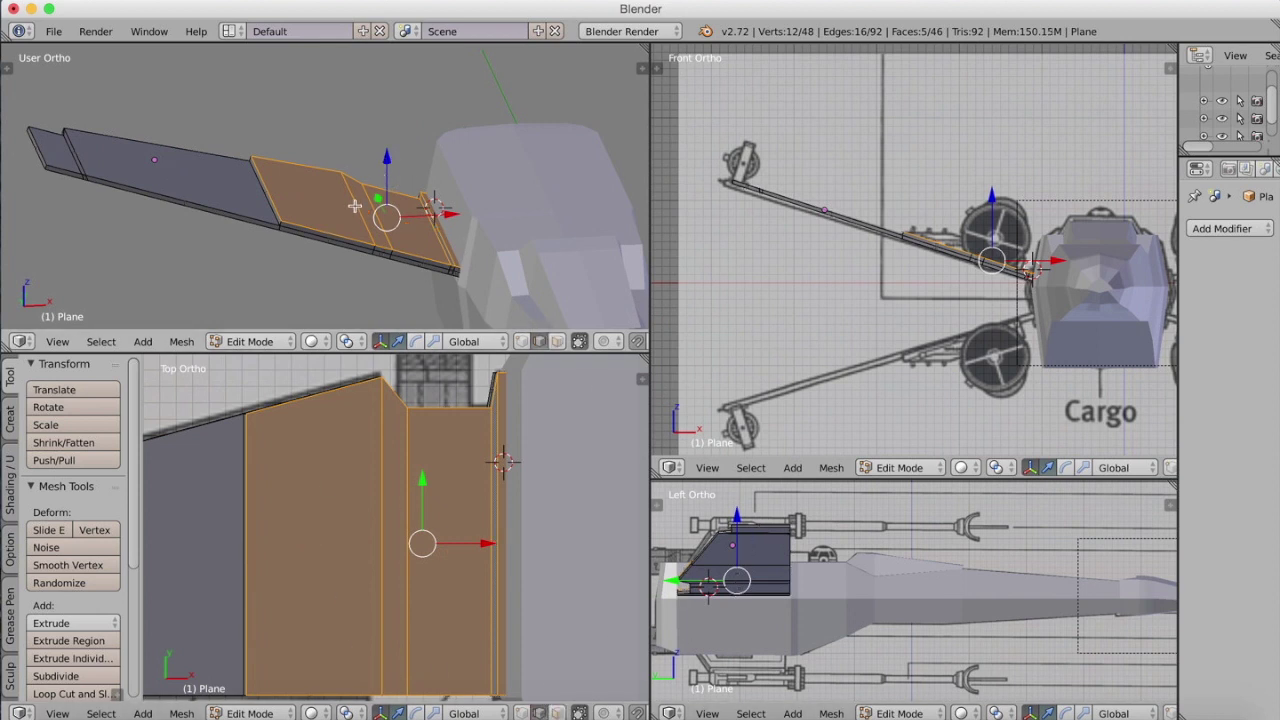
right_click(354, 206)
key("g")
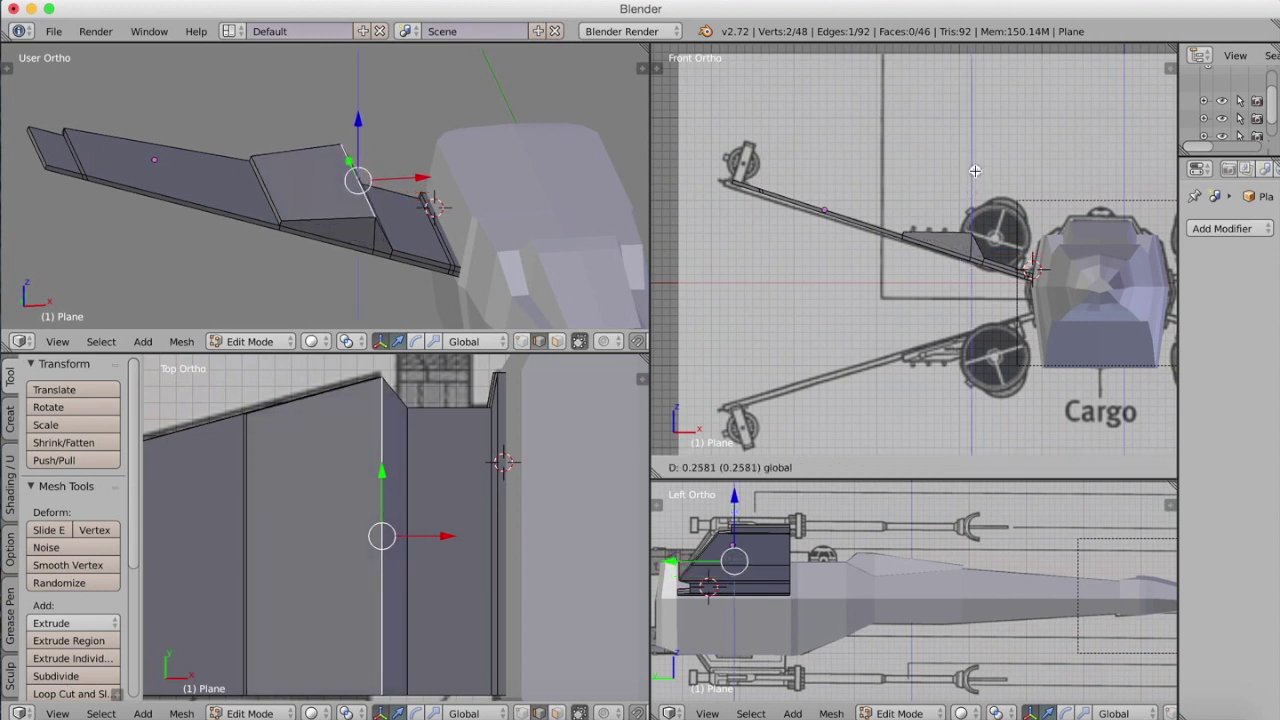
left_click(975, 172)
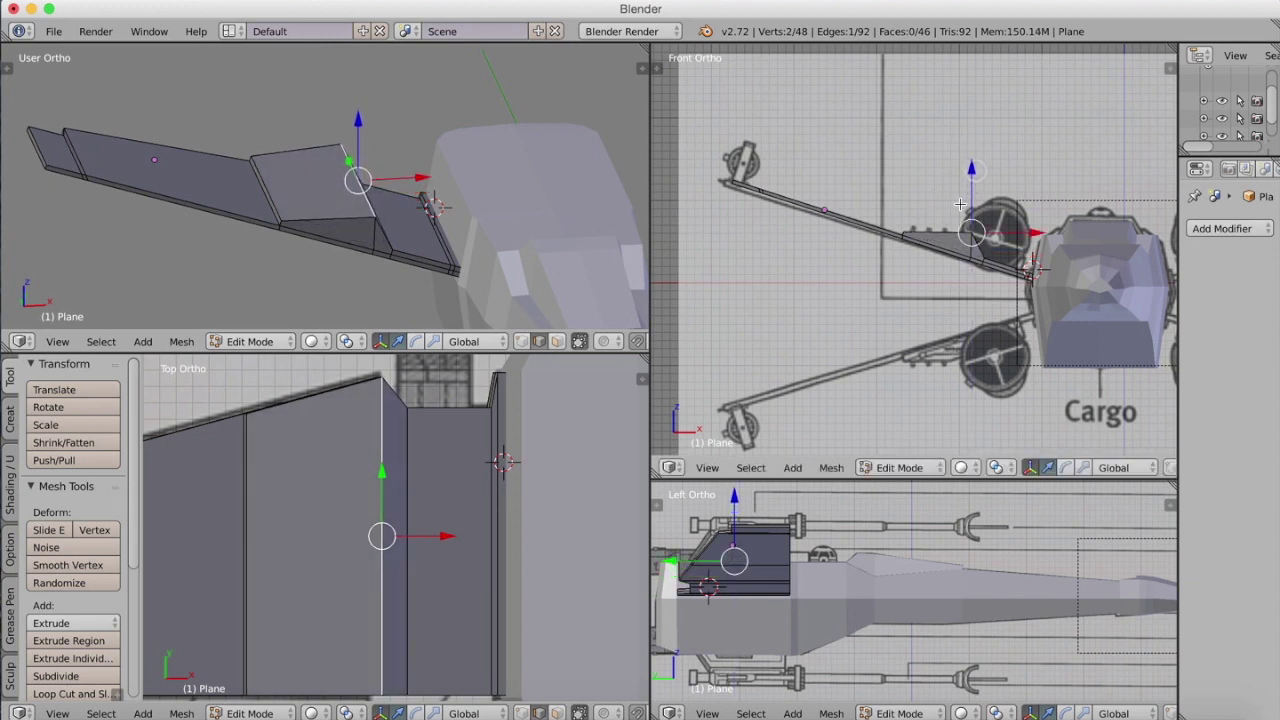
right_click(374, 233)
mouse_move(424, 233)
left_mouse_down()
mouse_move(395, 233)
mouse_move(417, 211)
left_mouse_up()
key("super+z")
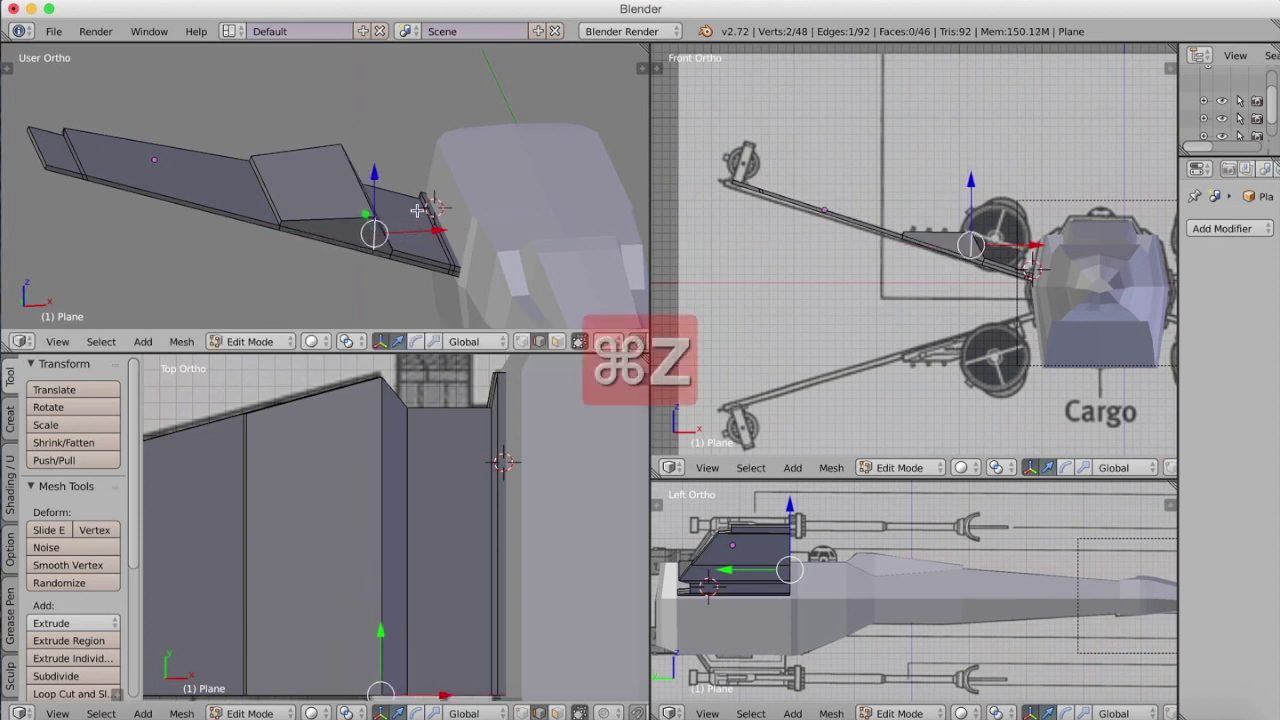
Step: Shift the raised ridge edge outward along X, and raise the upper edge near the wing root along Z
right_click(356, 180)
mouse_move(1031, 235)
left_mouse_down()
mouse_move(1010, 233)
mouse_move(1025, 234)
left_mouse_up()
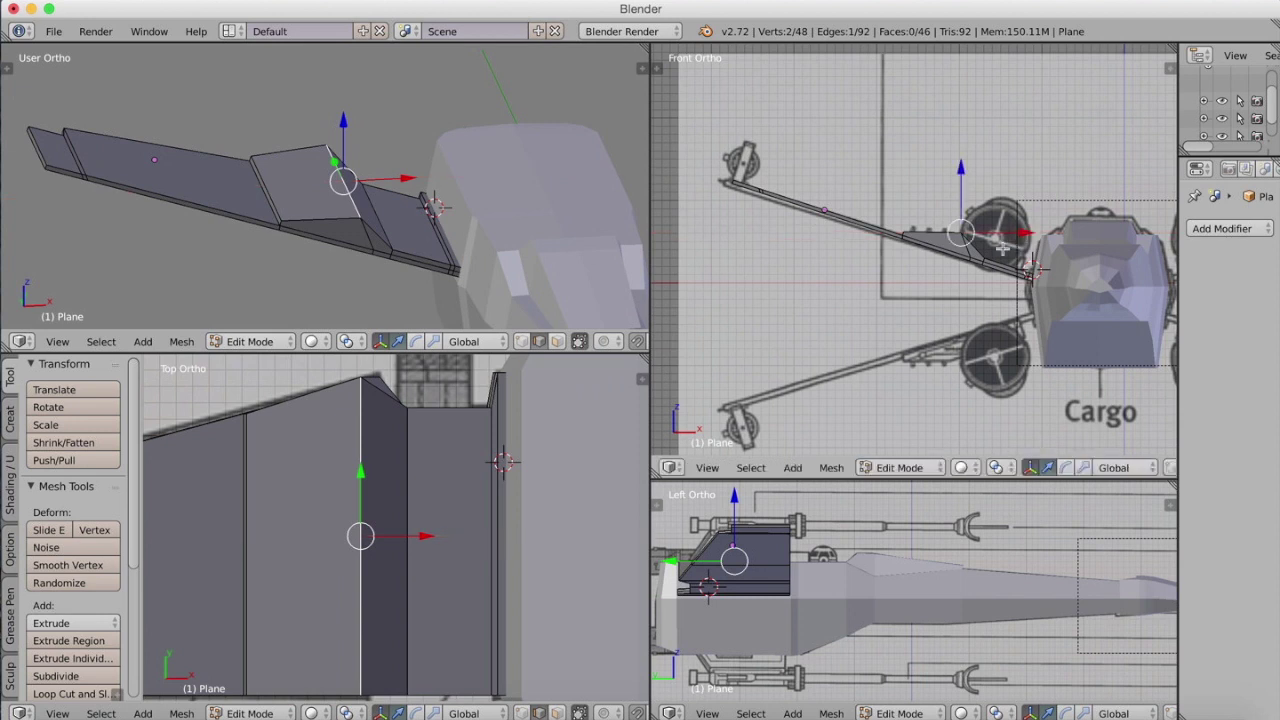
right_click(438, 239)
left_click_drag(1025, 207, 1026, 203)
Step: Raise the next upper edge at the wing root, beside the fuselage, about 0.13 along Z
middle_click_drag(487, 225, 457, 262)
right_click(443, 252)
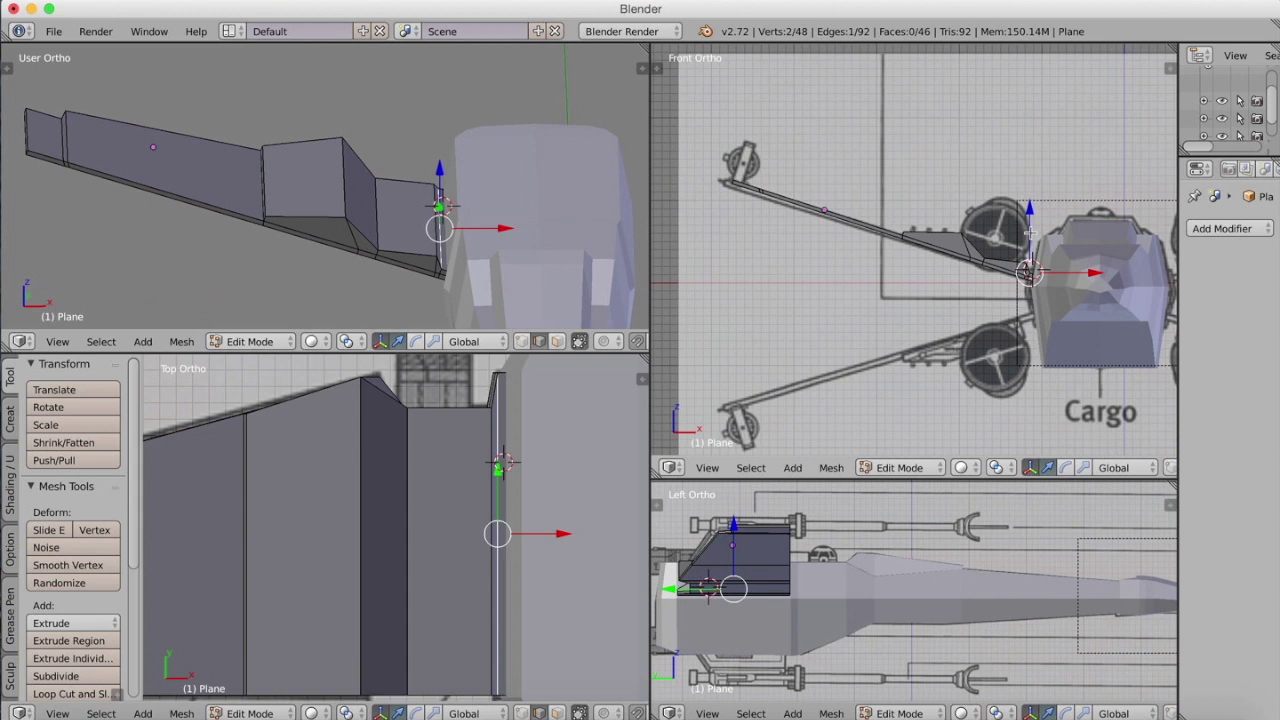
key("g")
key("z")
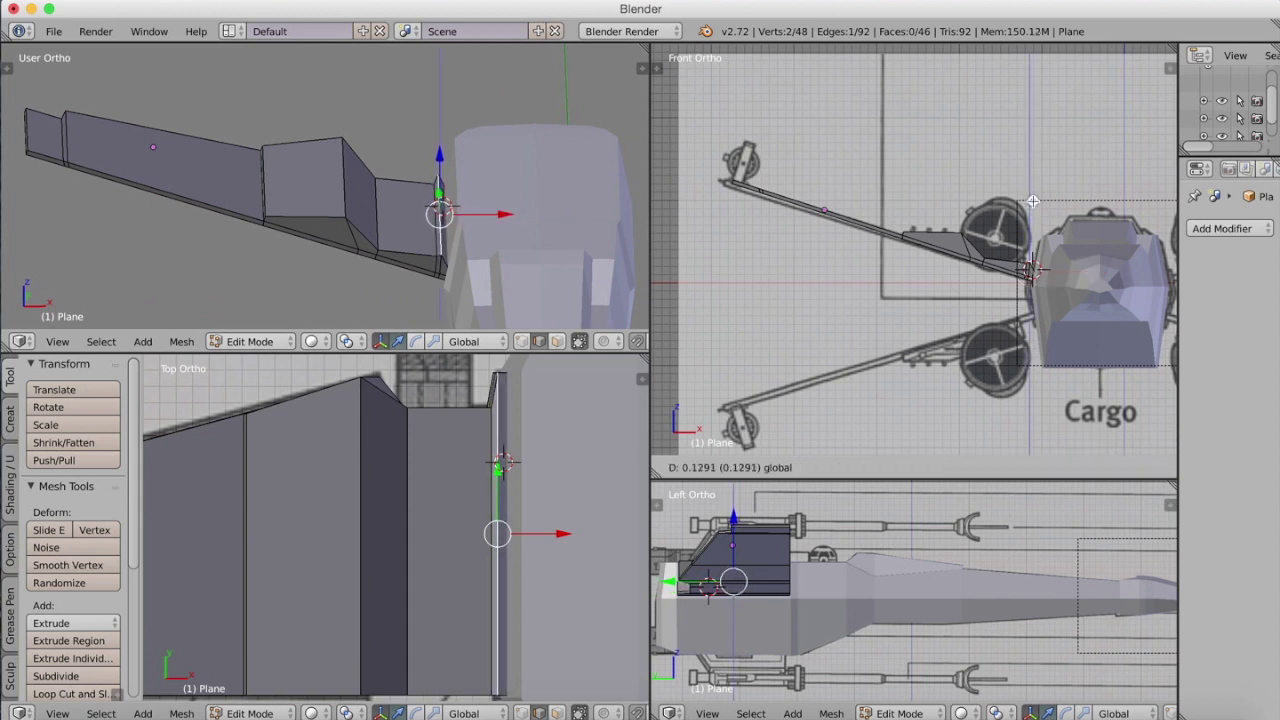
left_click(1033, 200)
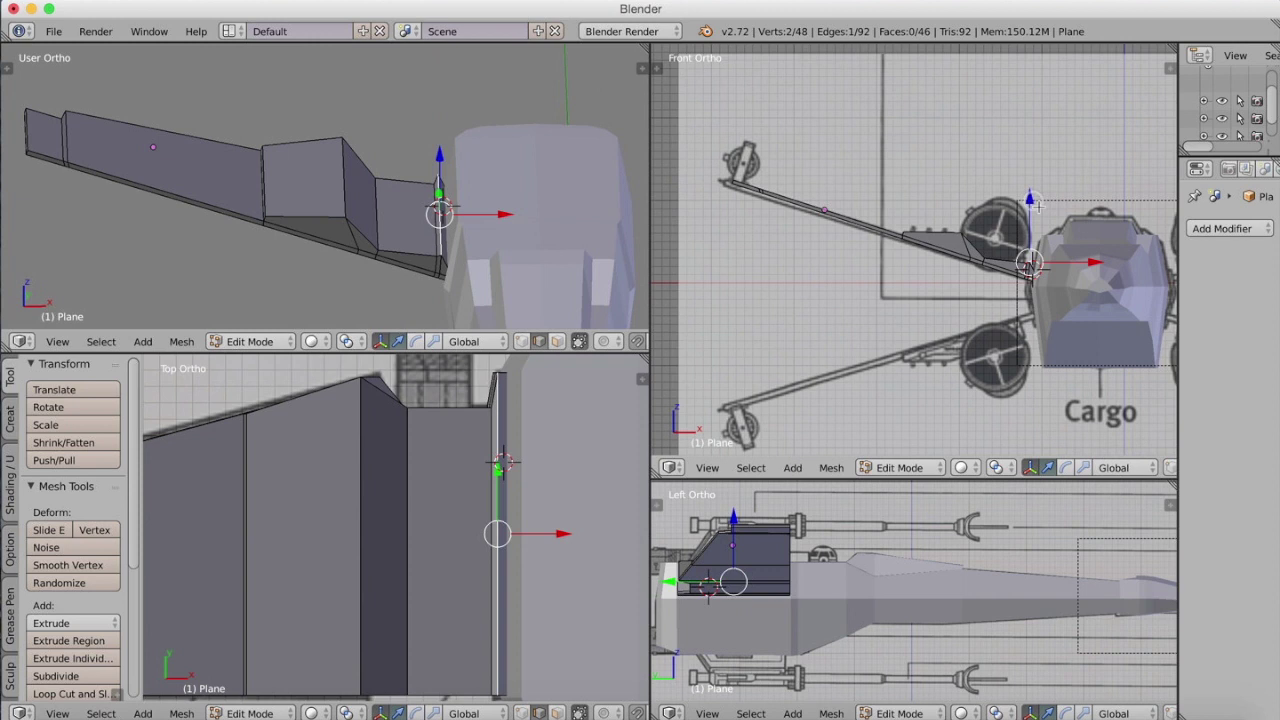
Step: Raise the innermost upper edge of the wing root level with its neighbour and nudge it along X into the fuselage
right_click(457, 238)
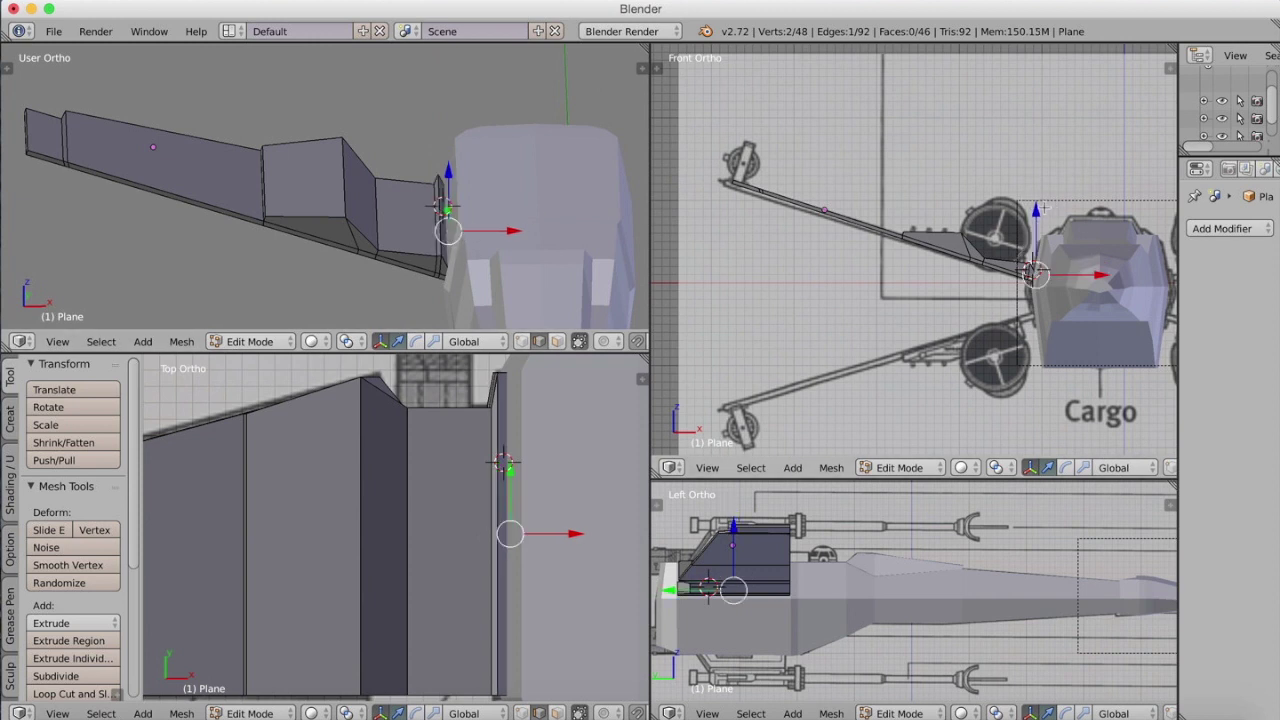
key("g")
key("z")
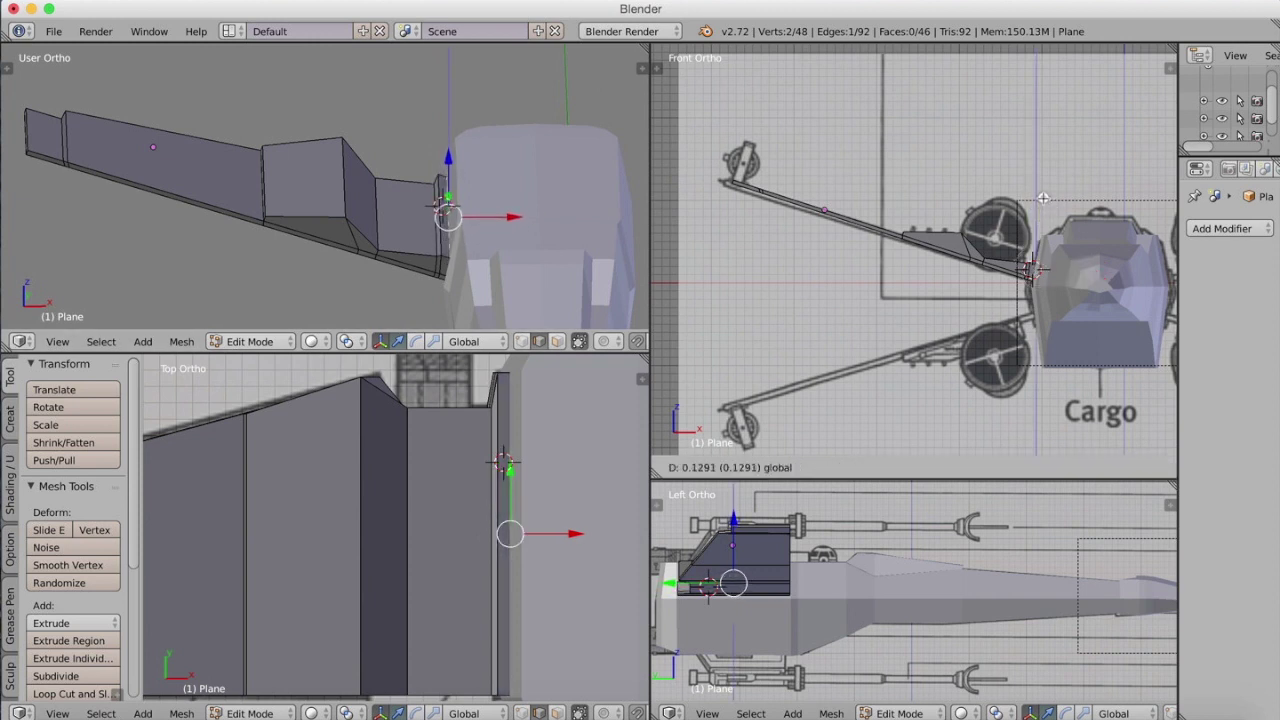
left_click(1043, 197)
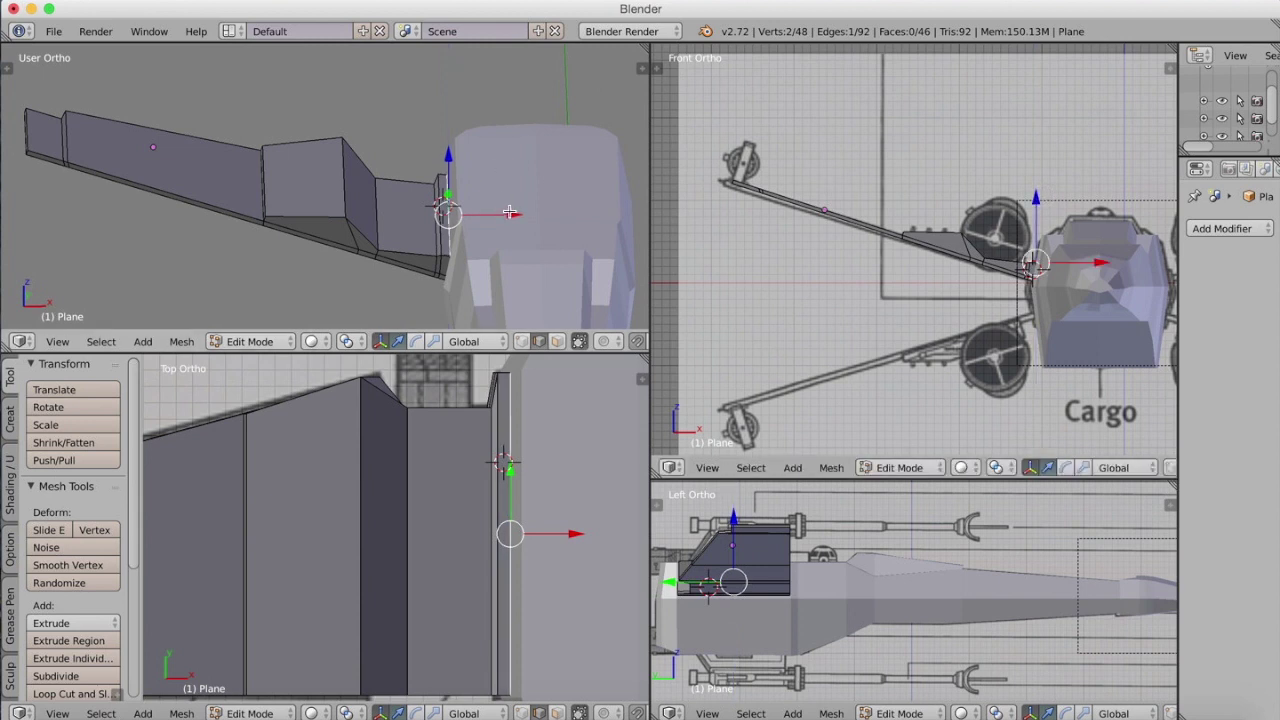
key("g")
key("x")
left_click(517, 210)
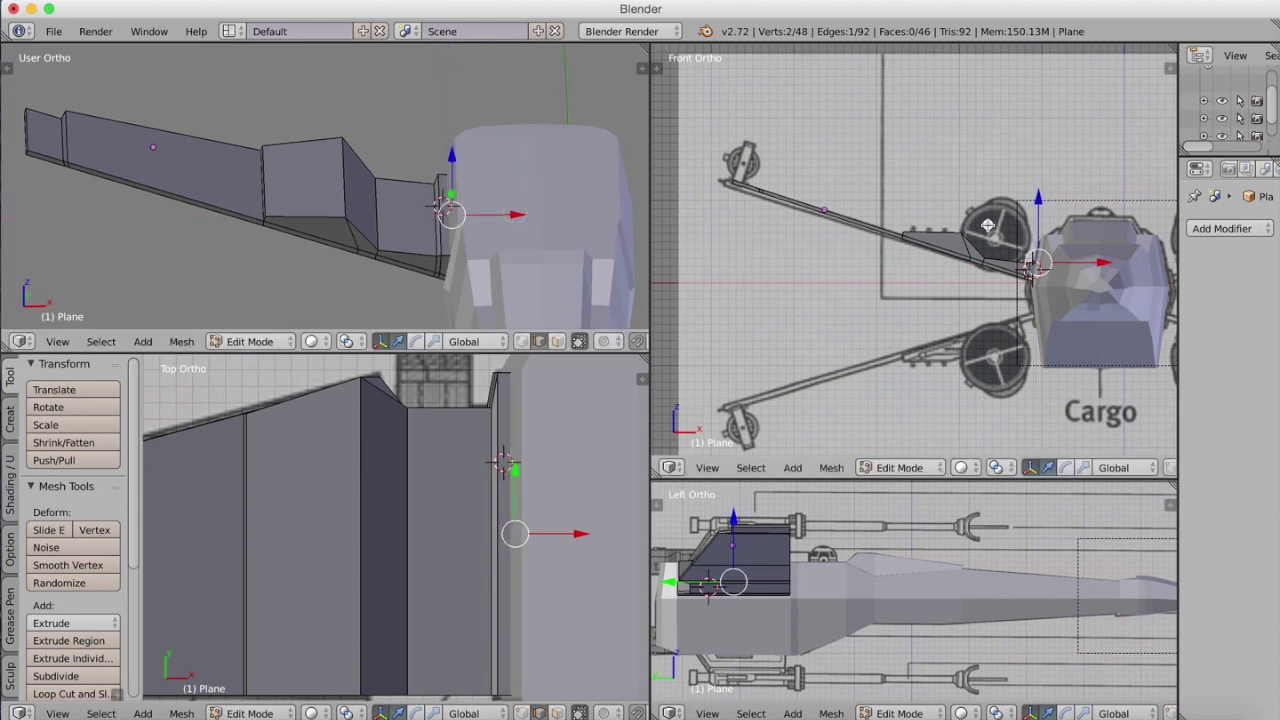
middle_click_drag(988, 226, 697, 184)
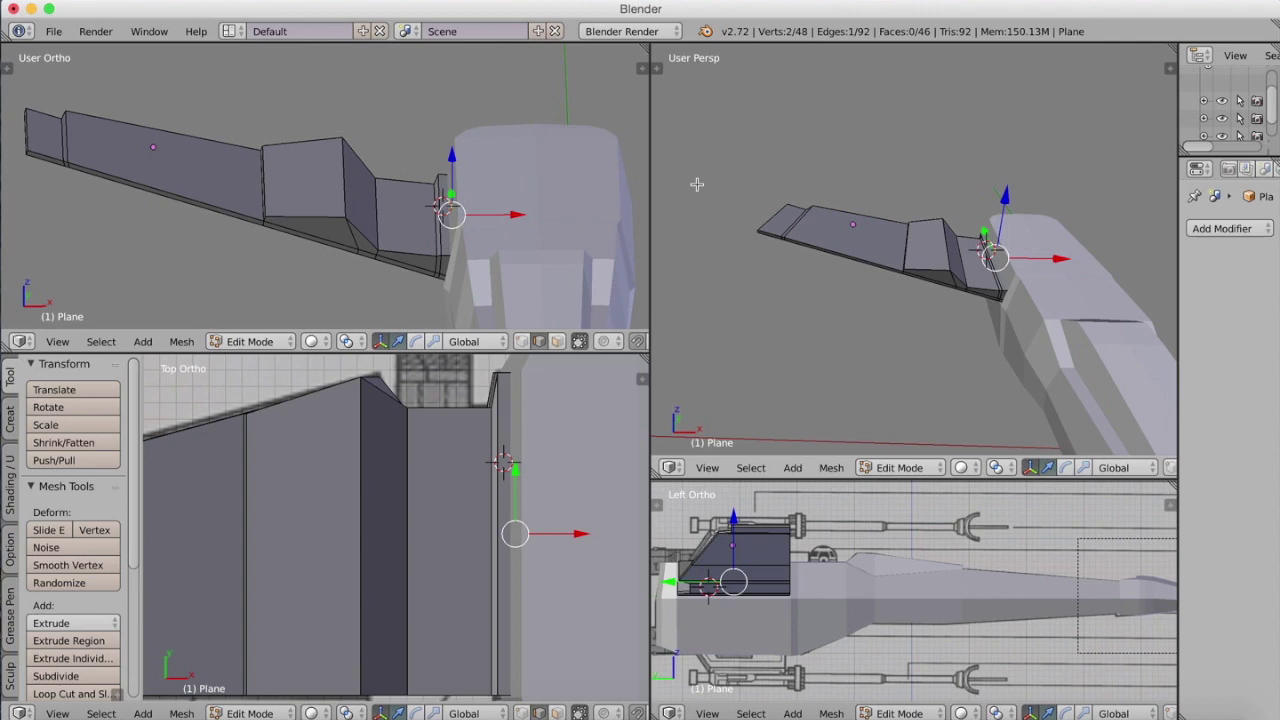
left_click(707, 467)
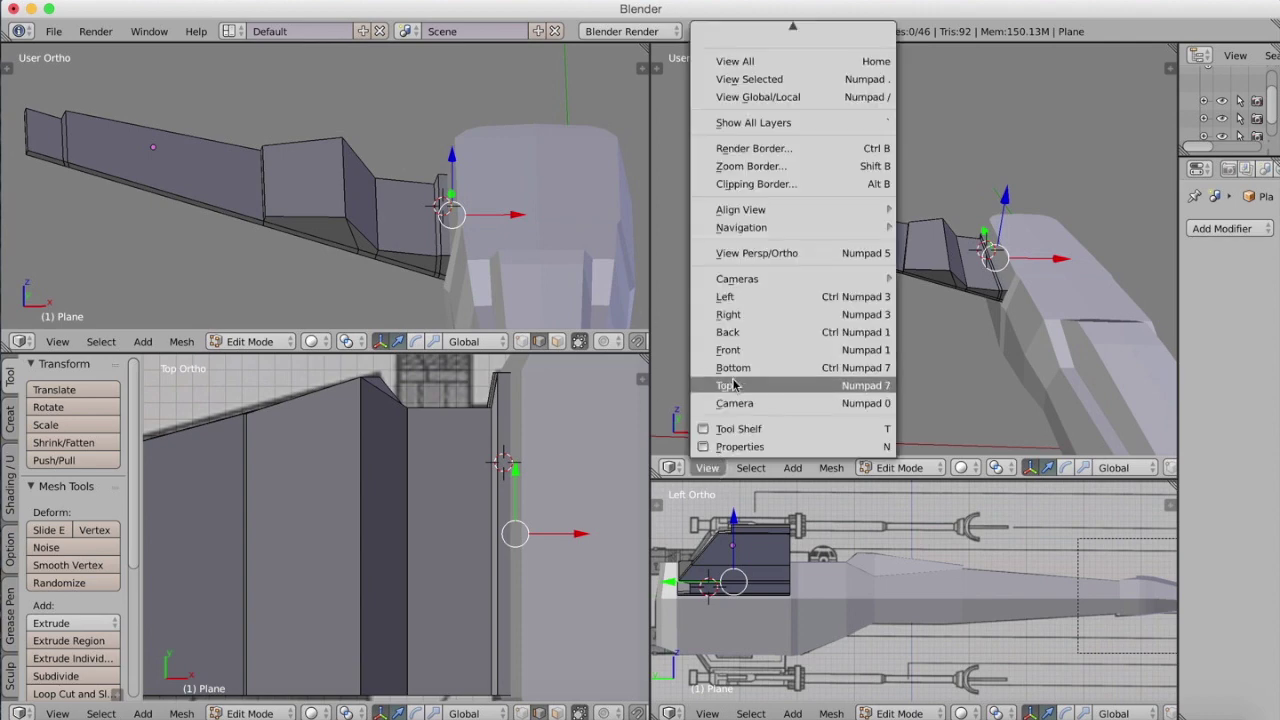
left_click(736, 351)
Step: Raise the upper edge at the foot of the wing's raised section, on the fuselage side, slightly along Z
middle_click_drag(283, 204, 387, 203)
right_click(380, 223)
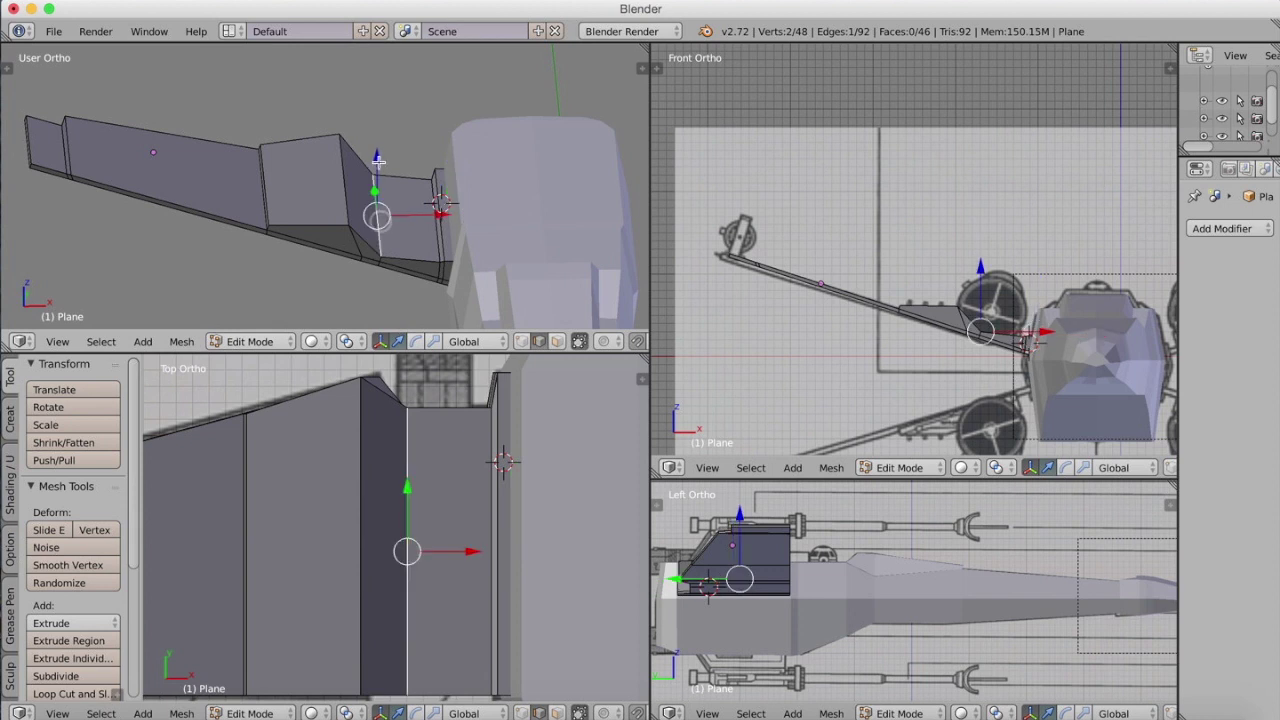
middle_click_drag(377, 158, 385, 189)
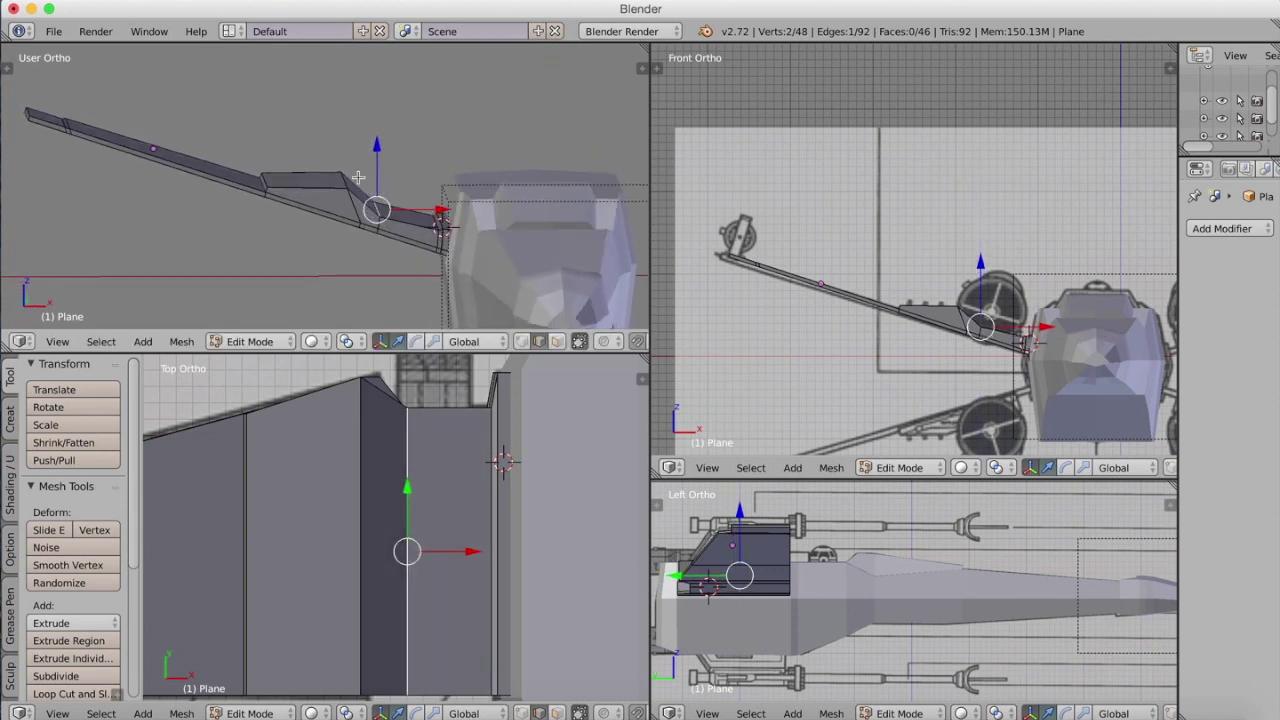
left_click_drag(376, 156, 378, 155)
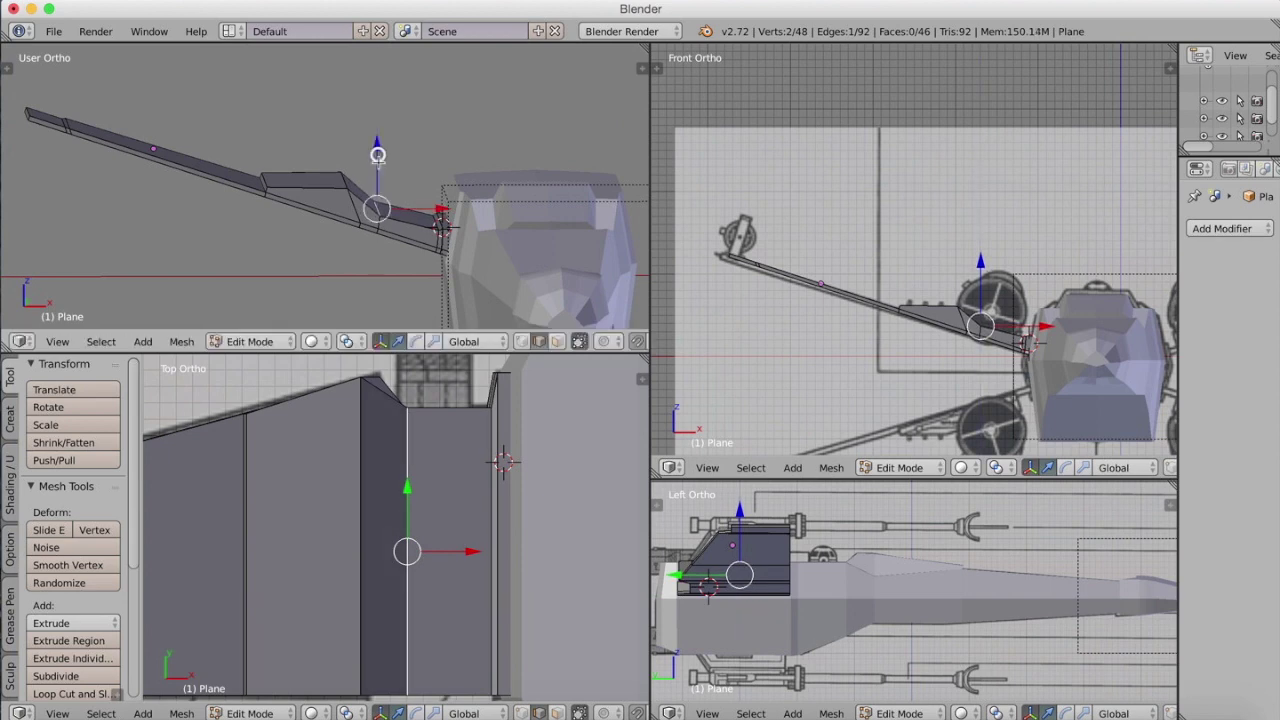
mouse_move(431, 191)
middle_mouse_down()
mouse_move(414, 163)
mouse_move(434, 195)
middle_mouse_up()
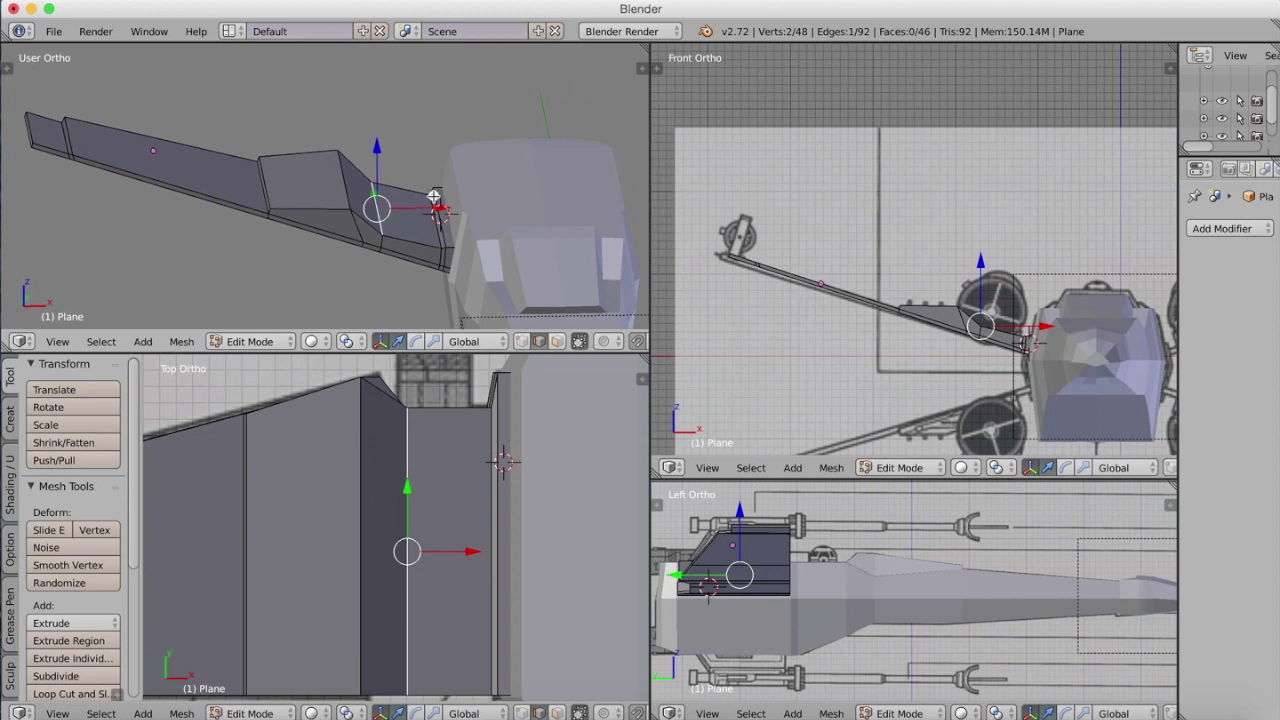
Step: Shift the ridge edge of the wing's raised section slightly outward along X, away from the fuselage
right_click(358, 186)
left_click_drag(410, 179, 405, 179)
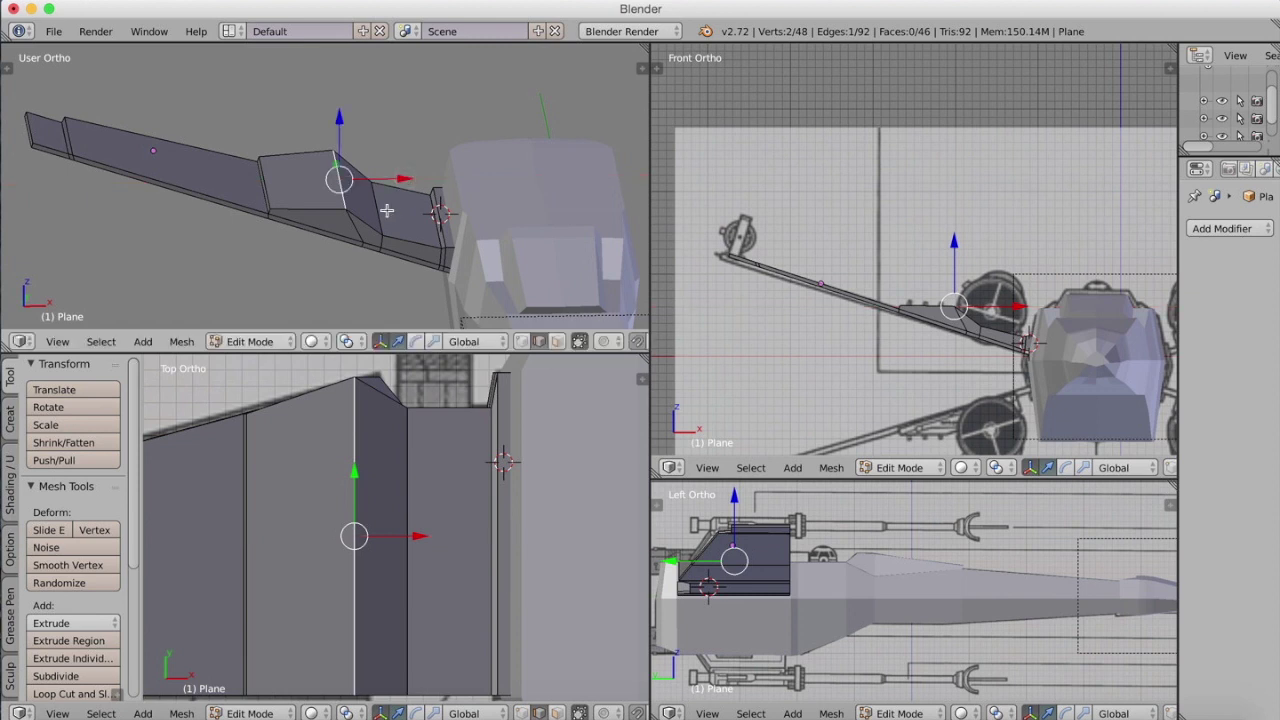
middle_click_drag(387, 210, 416, 176)
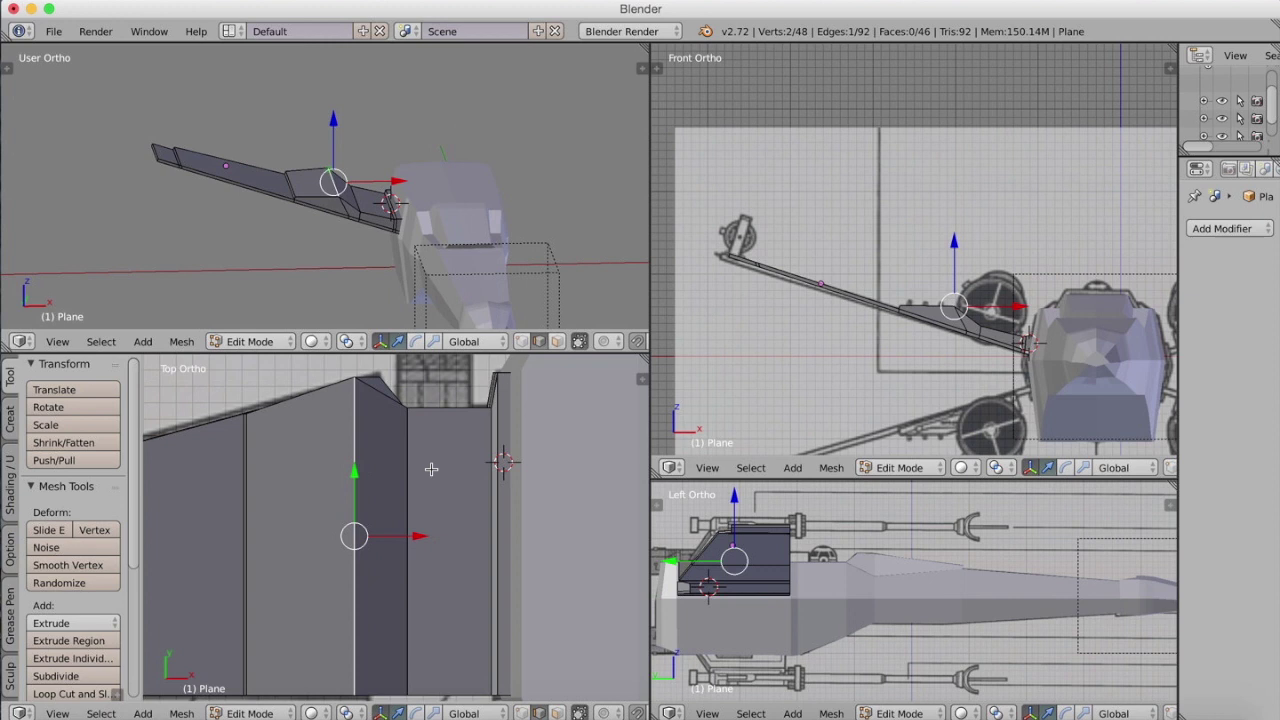
scroll(431, 469, "down", 4)
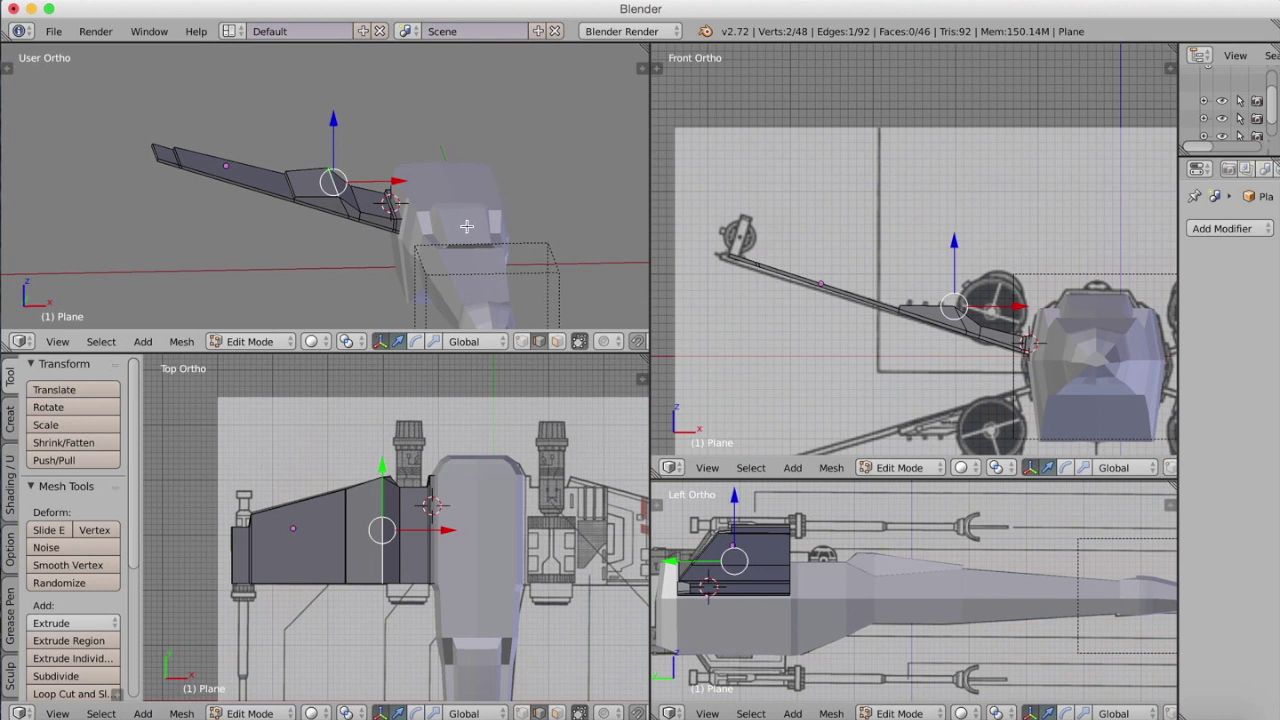
middle_click_drag(454, 232, 441, 209)
Step: Leave Edit Mode and add a Mirror modifier to the wing with Cube as its mirror object
key("a")
key("a")
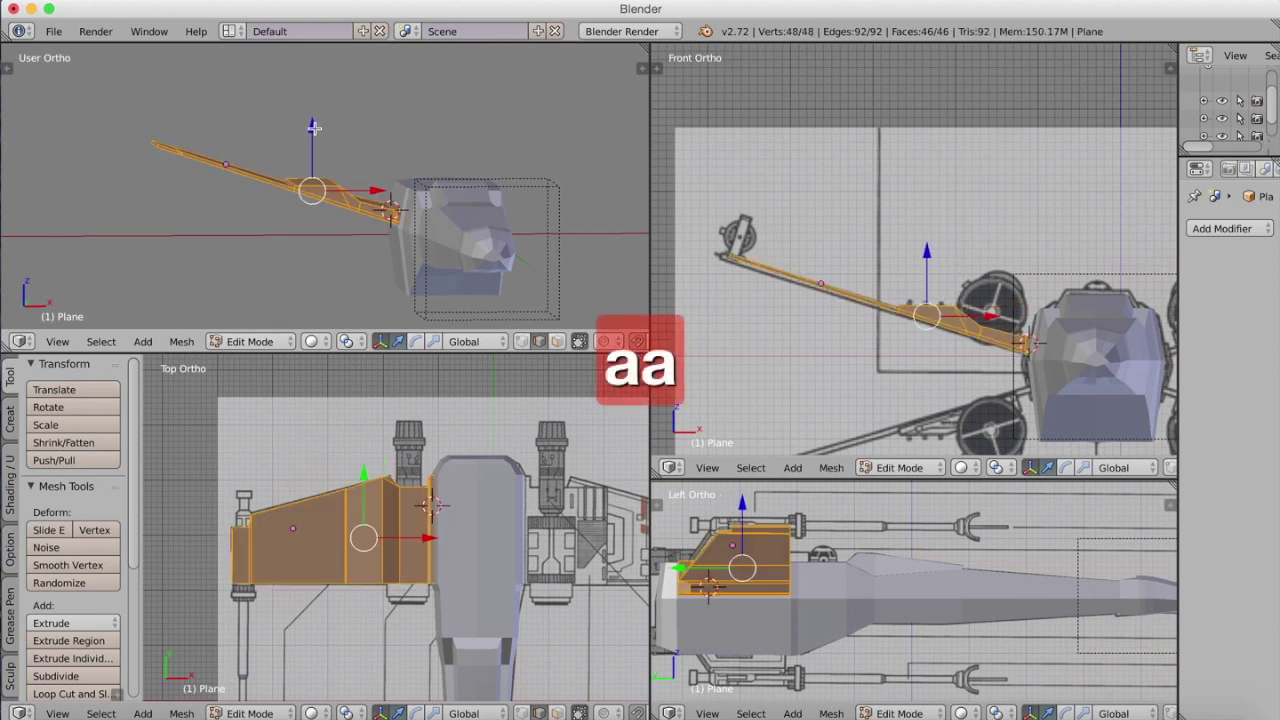
key("Tab")
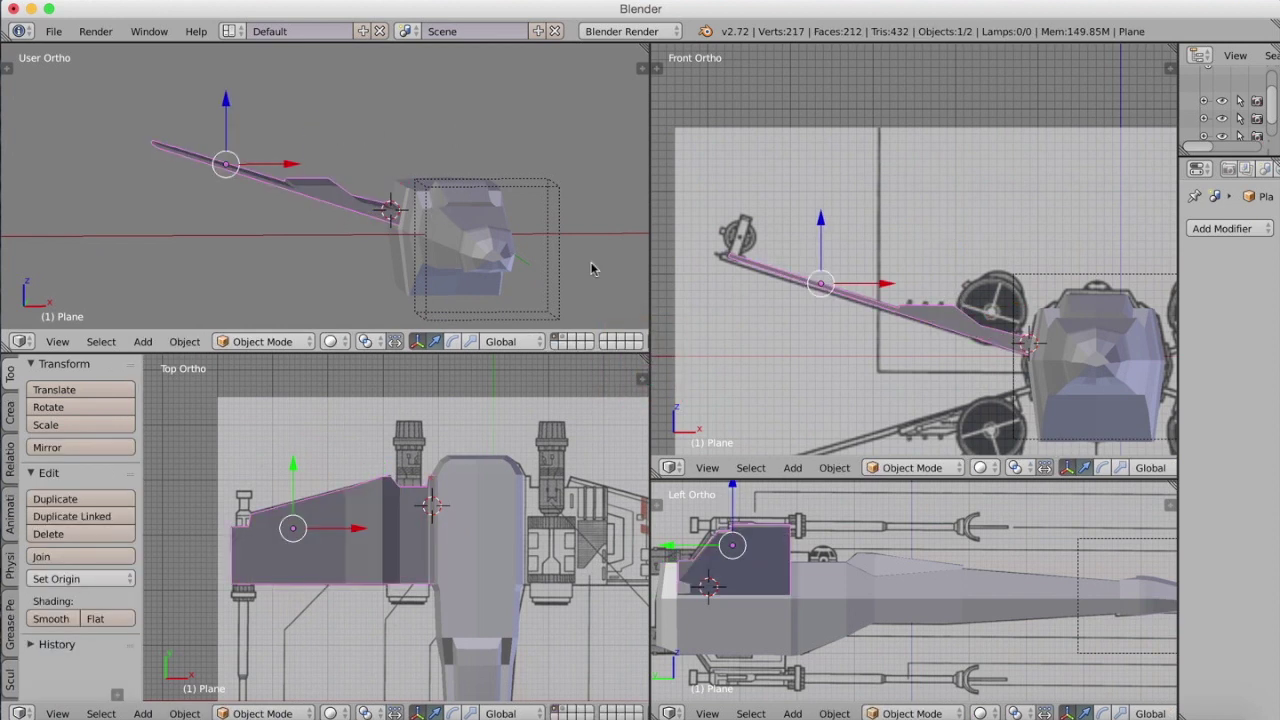
left_click(1226, 228)
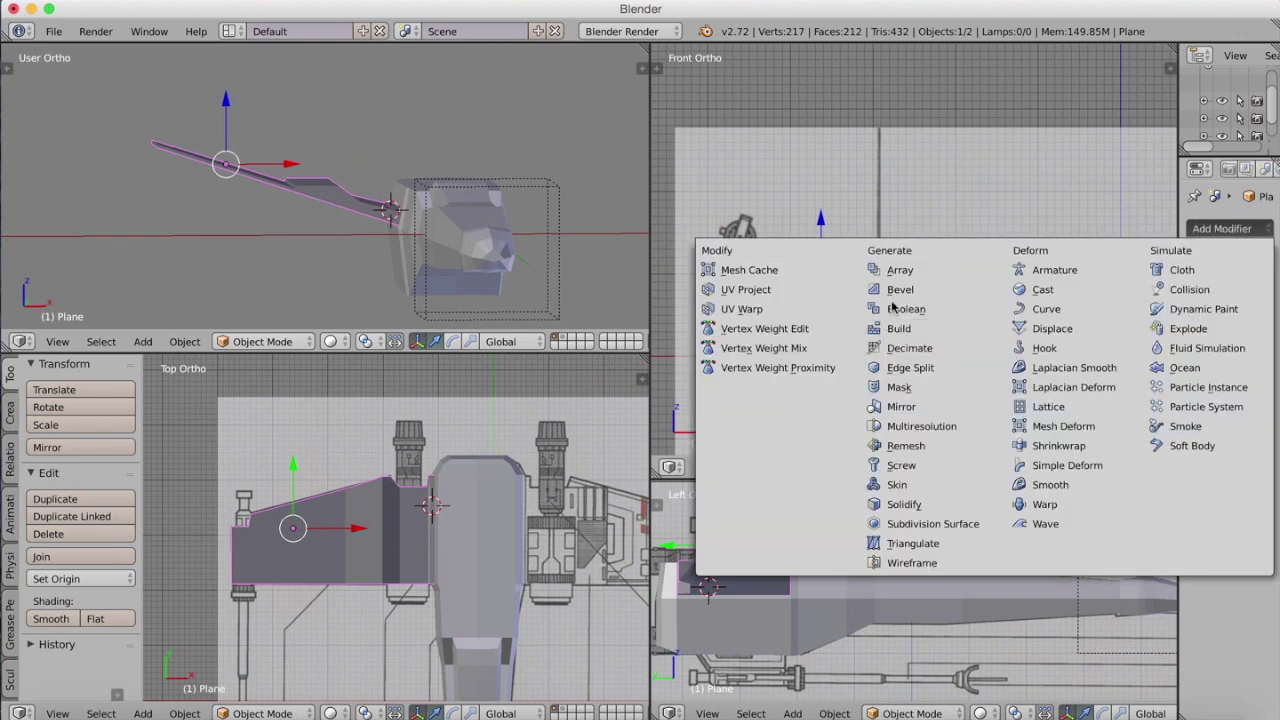
left_click(901, 406)
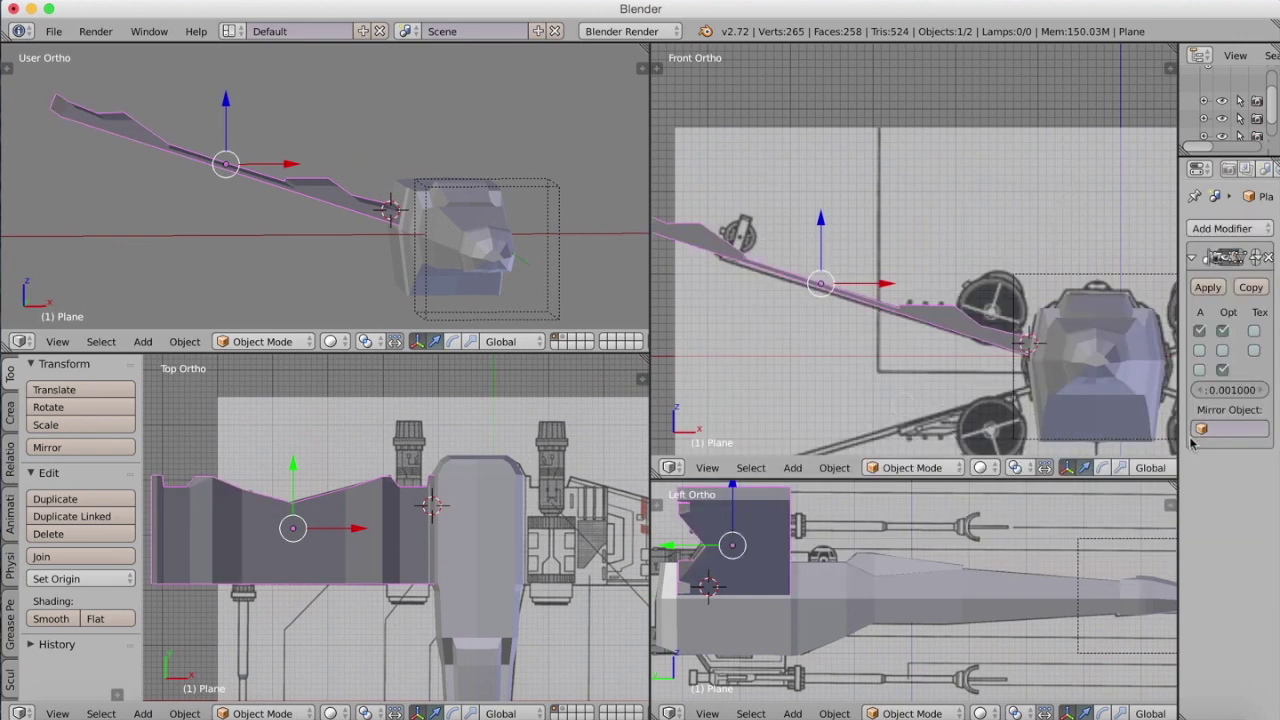
left_click(1228, 429)
left_click(1148, 463)
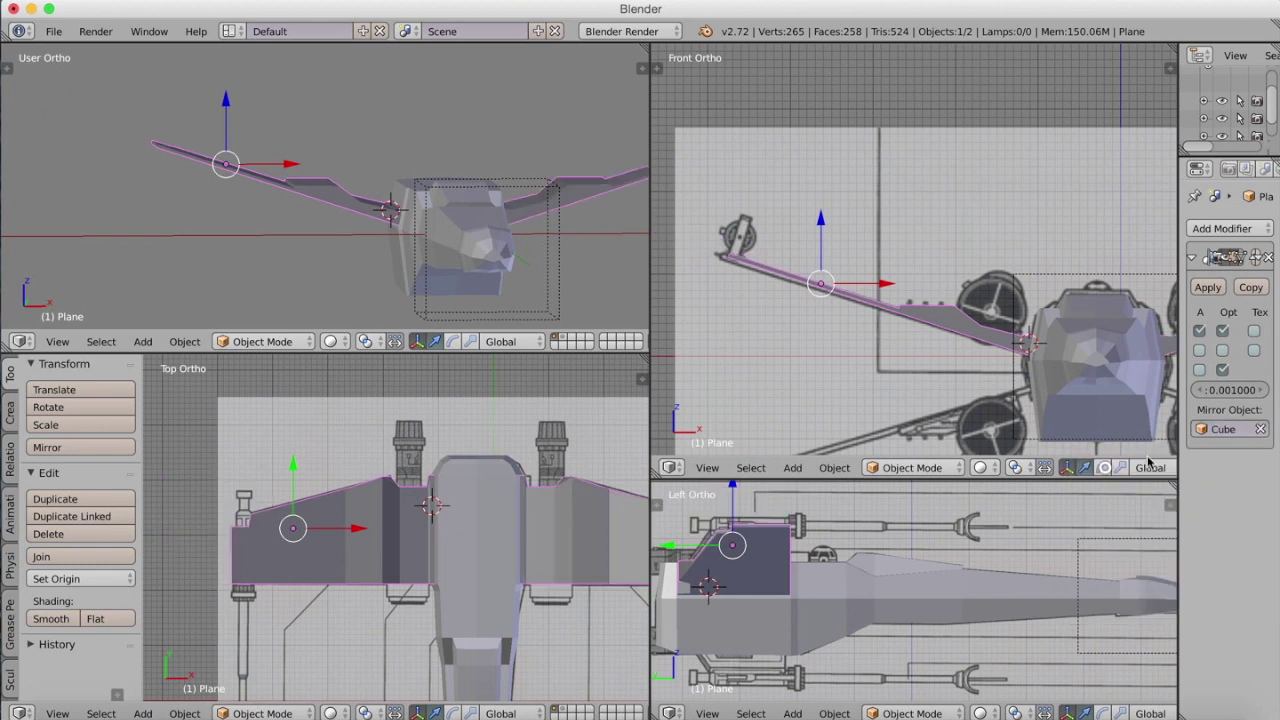
Step: Set the wing's Mirror modifier to mirror across X and Z, with Y turned off
left_click(1200, 331)
left_click(1200, 350)
left_click(1200, 370)
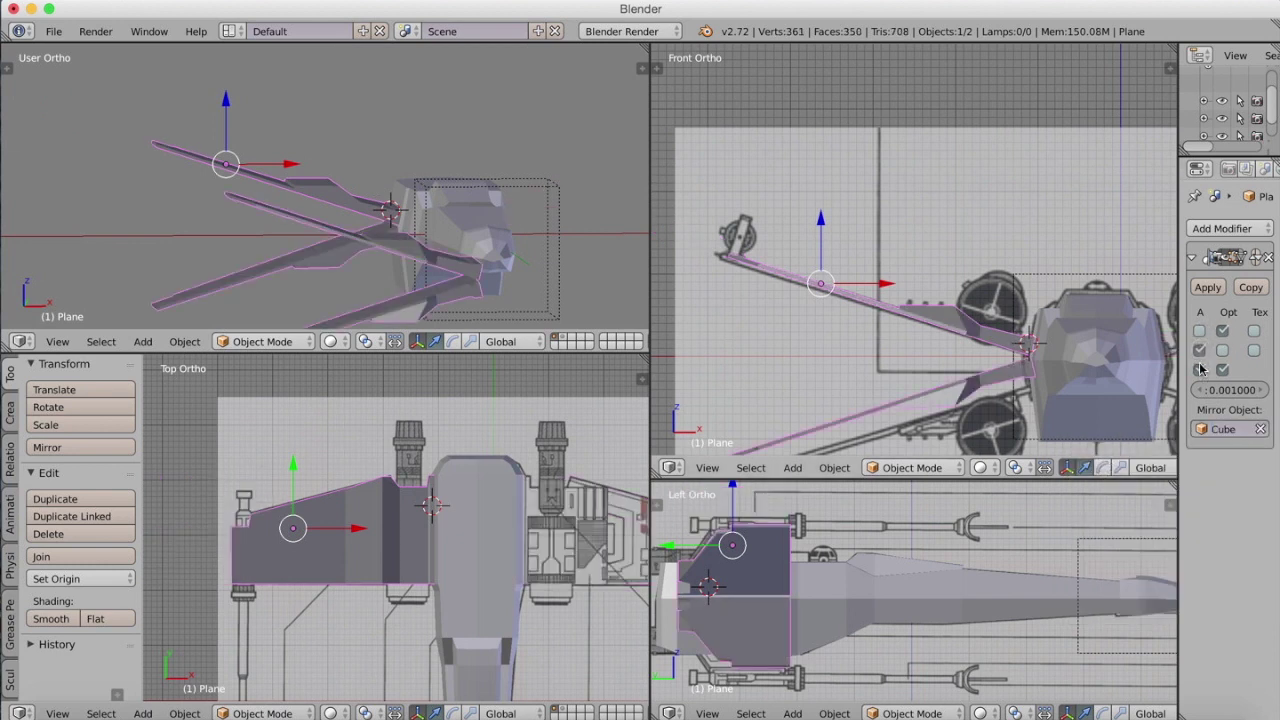
left_click(1199, 350)
left_click(1201, 331)
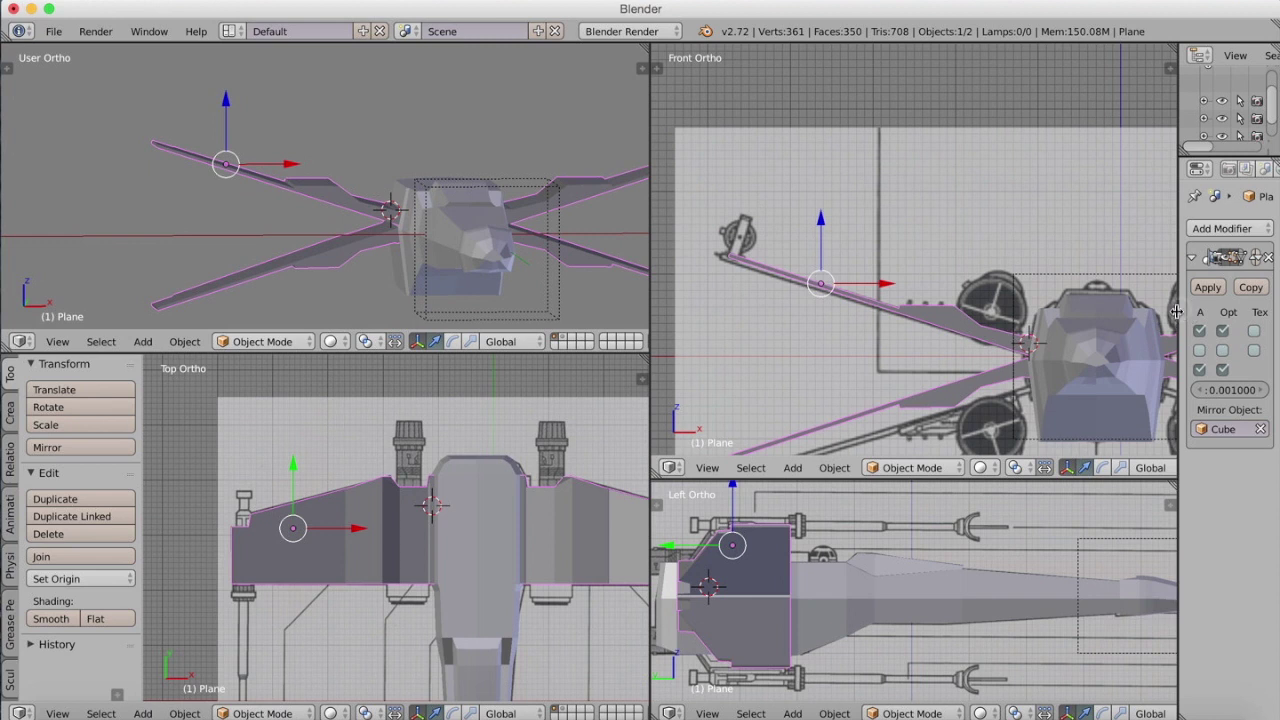
Step: Reselect the wing after viewing the fuselage's modifier, and widen the properties area to show the mirror settings in full
right_click(1176, 312)
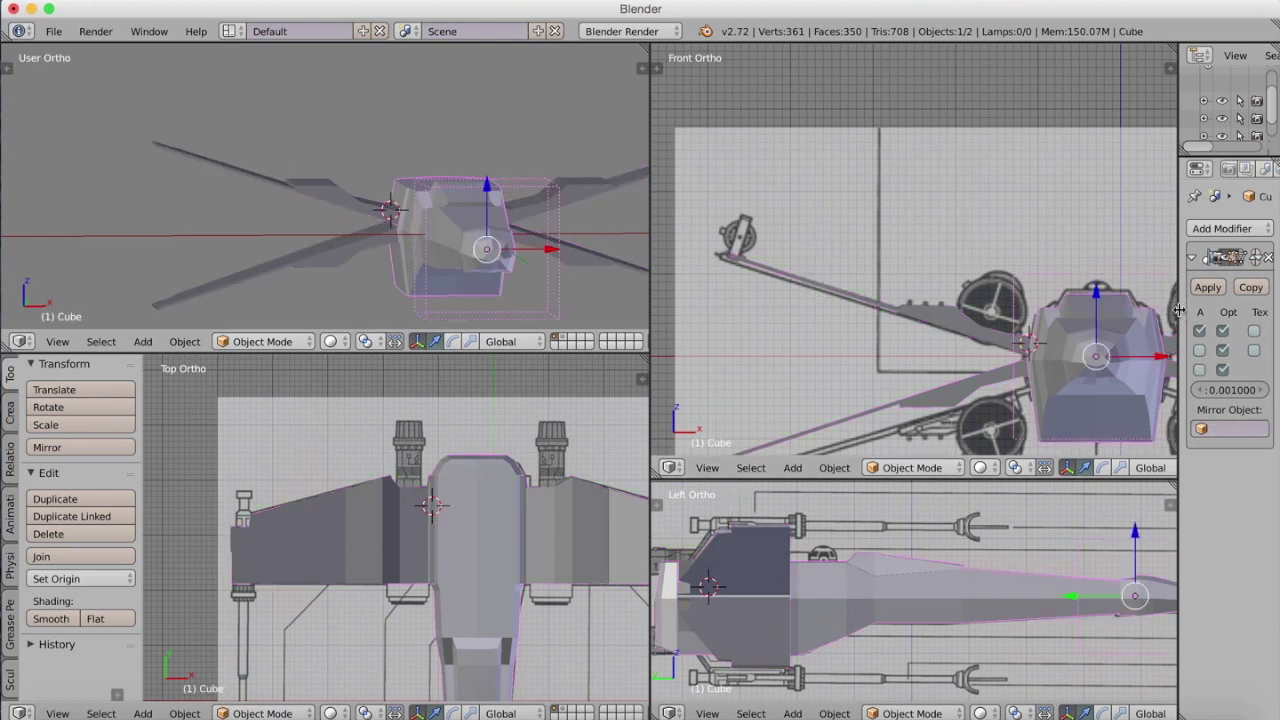
right_click(254, 178)
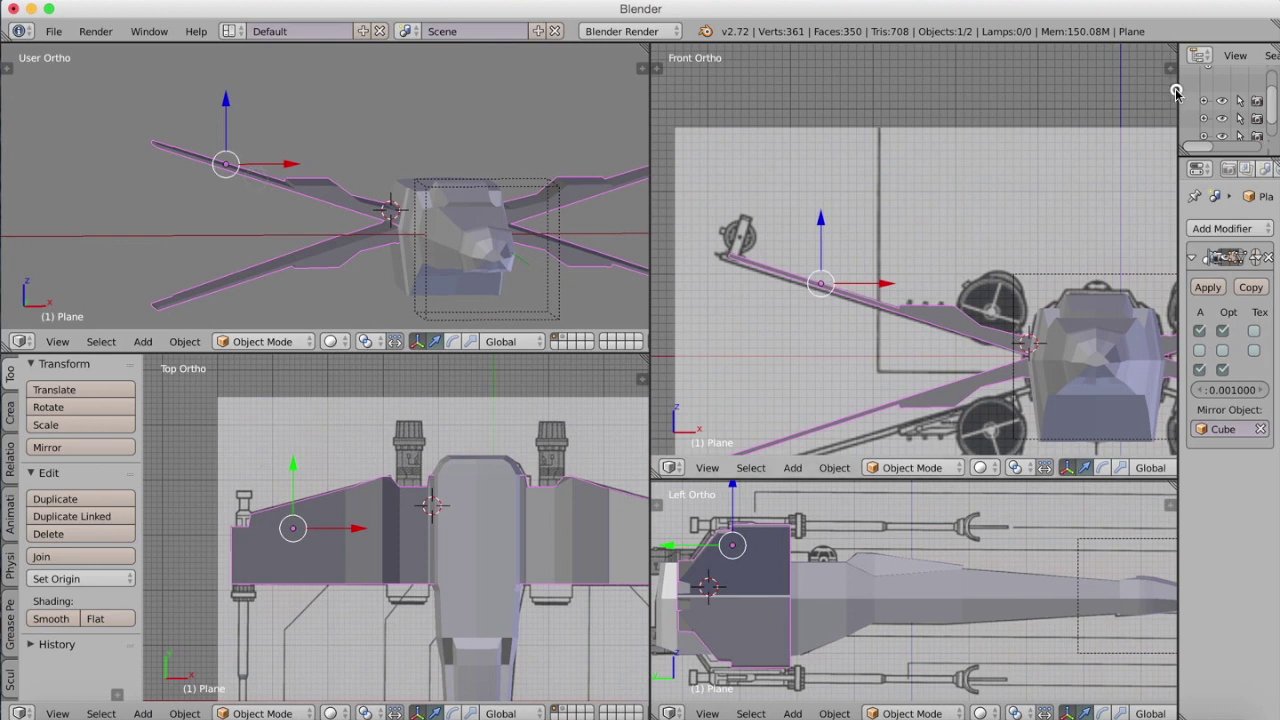
left_click_drag(1179, 92, 1068, 84)
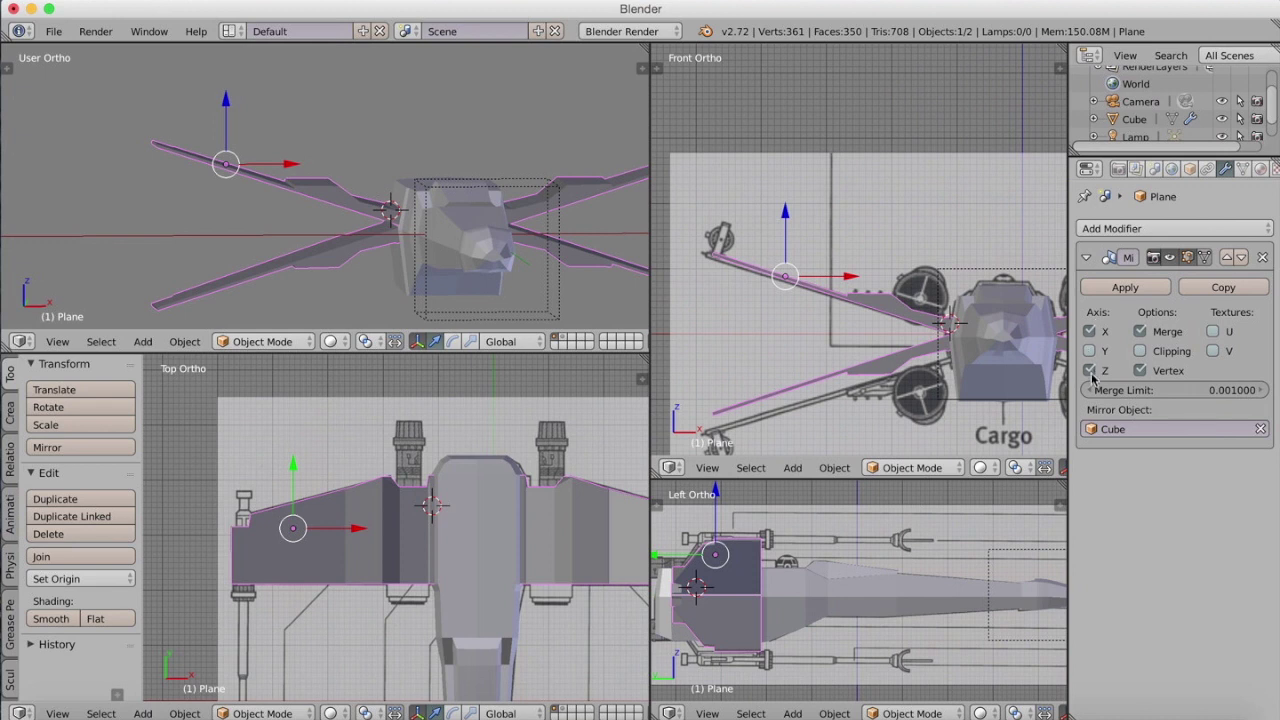
Step: Clear the wing's mirror object and choose Cube for it again
left_click(1108, 428)
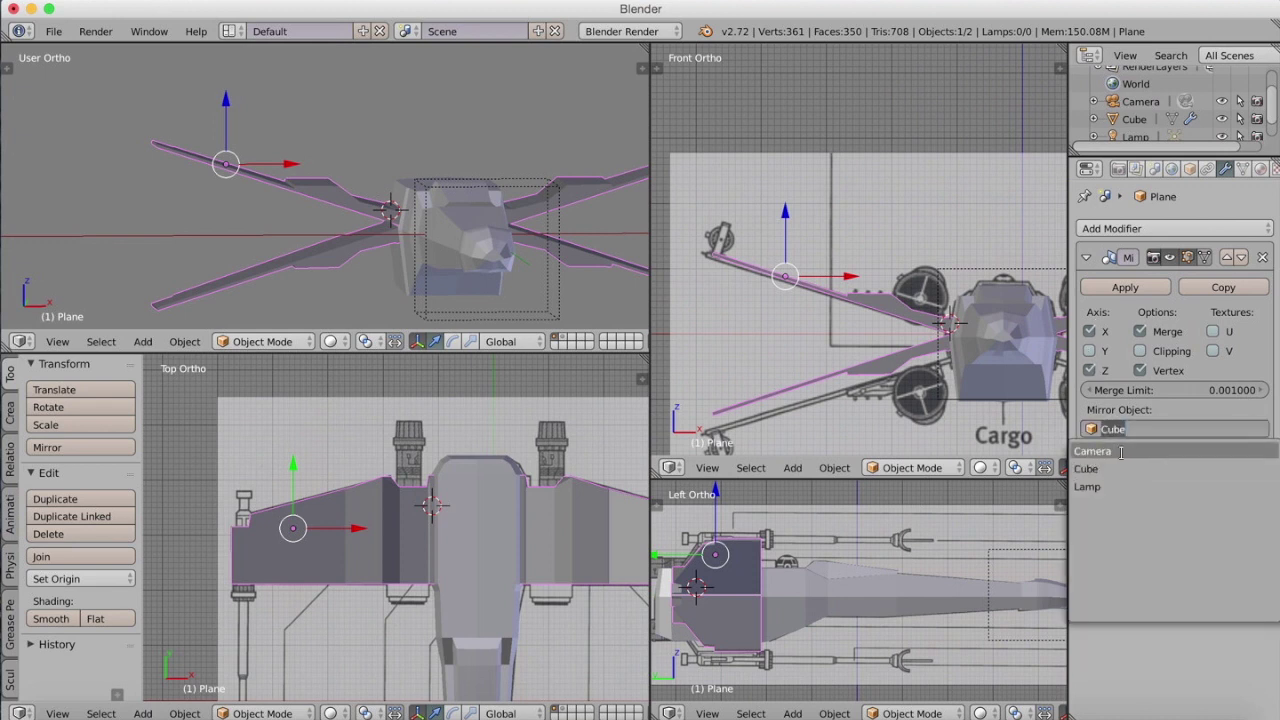
left_click(1135, 430)
left_click(1114, 664)
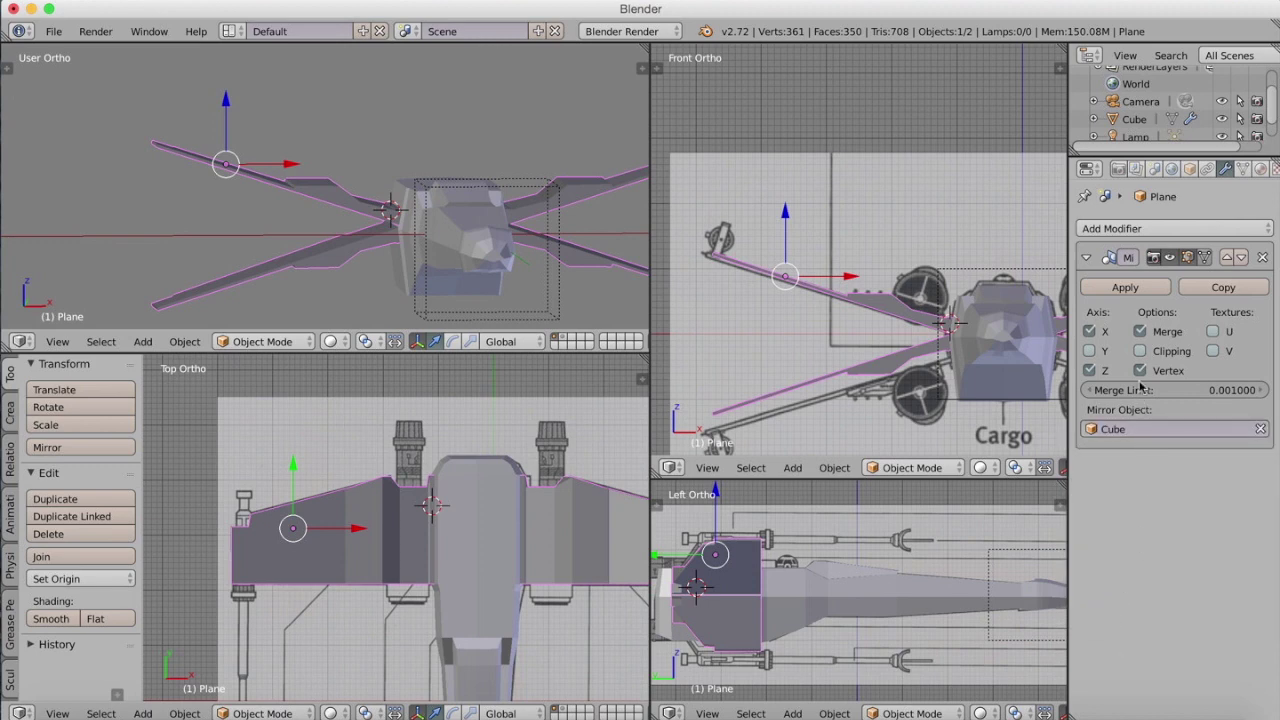
left_click(1128, 428)
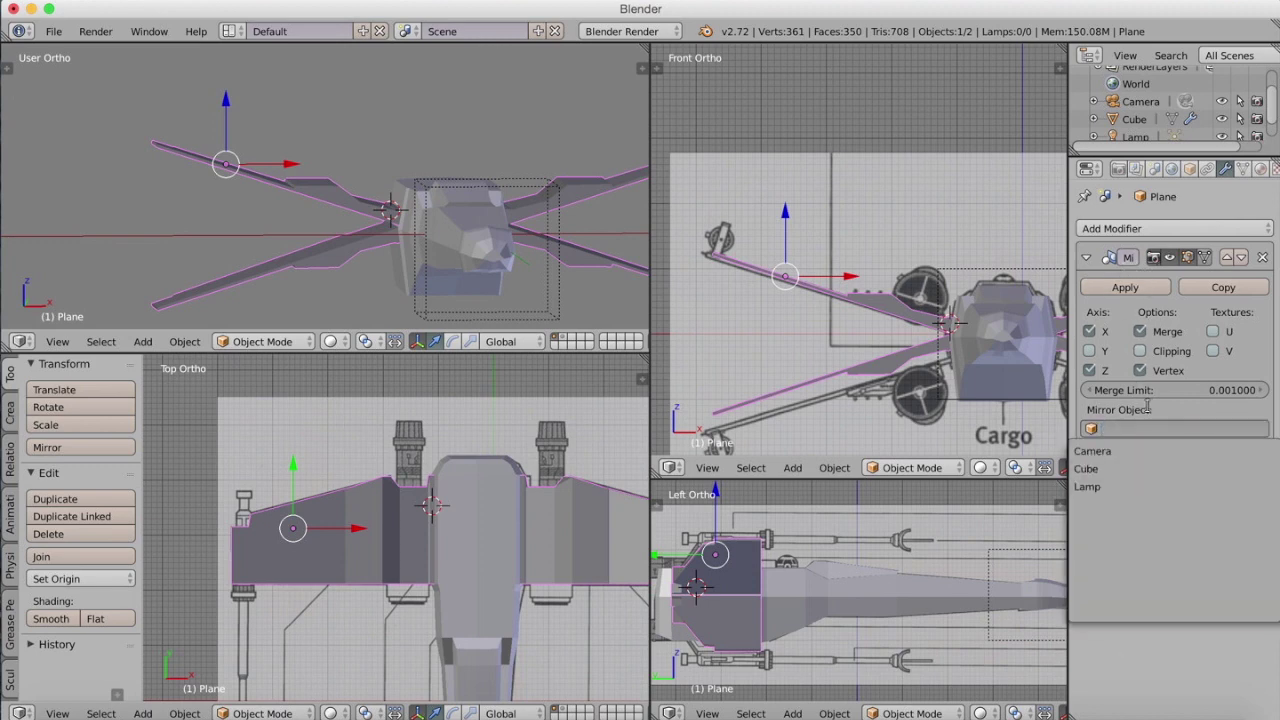
key("Return")
left_click(1140, 429)
left_click(1112, 469)
Step: Raise the wing slightly along Z in Object Mode and view its mirrored copies around the fuselage
middle_click_drag(400, 160, 525, 165)
mouse_move(784, 214)
left_mouse_down()
mouse_move(785, 200)
mouse_move(785, 213)
left_mouse_up()
middle_click_drag(457, 240, 416, 201)
right_click(414, 198)
right_click(245, 150)
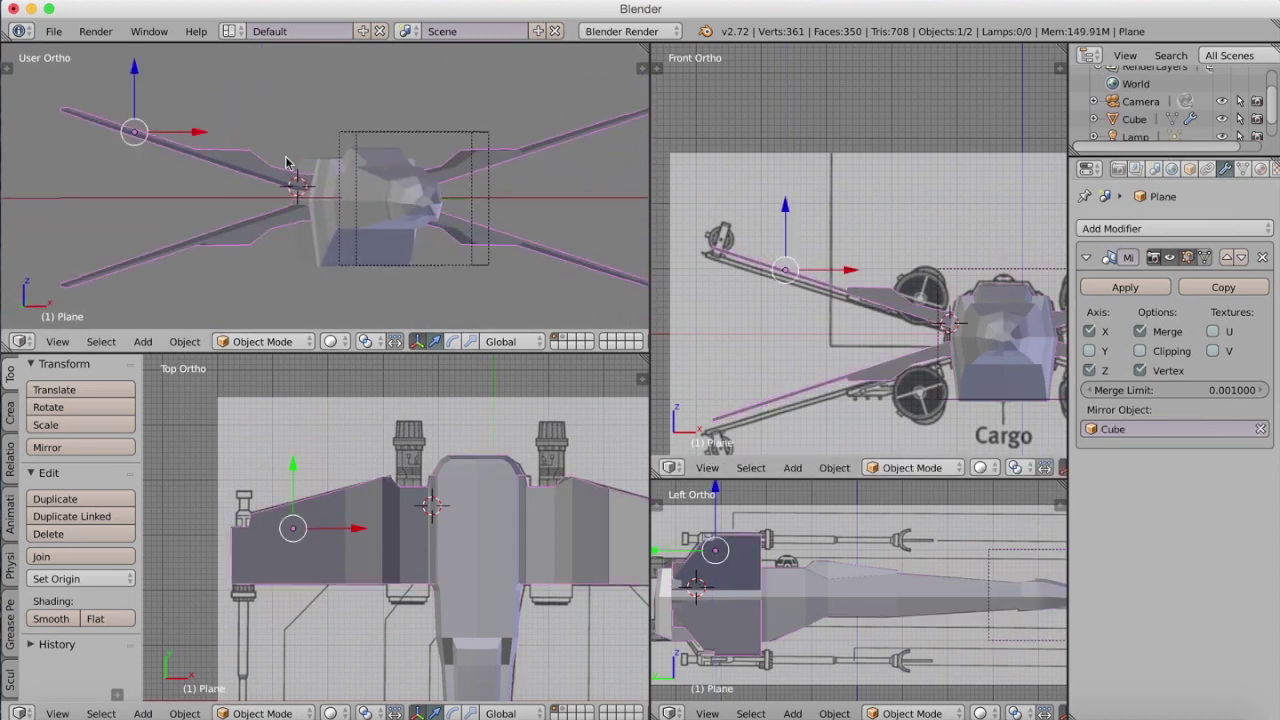
middle_click_drag(318, 144, 360, 151)
Step: Try nudging the wing along Z, first in Edit Mode and again in Object Mode
key("Tab")
left_click_drag(223, 98, 225, 102)
key("Tab")
left_click_drag(135, 71, 136, 76)
Step: Add a cylinder mesh and set its X rotation to 90°
key("t")
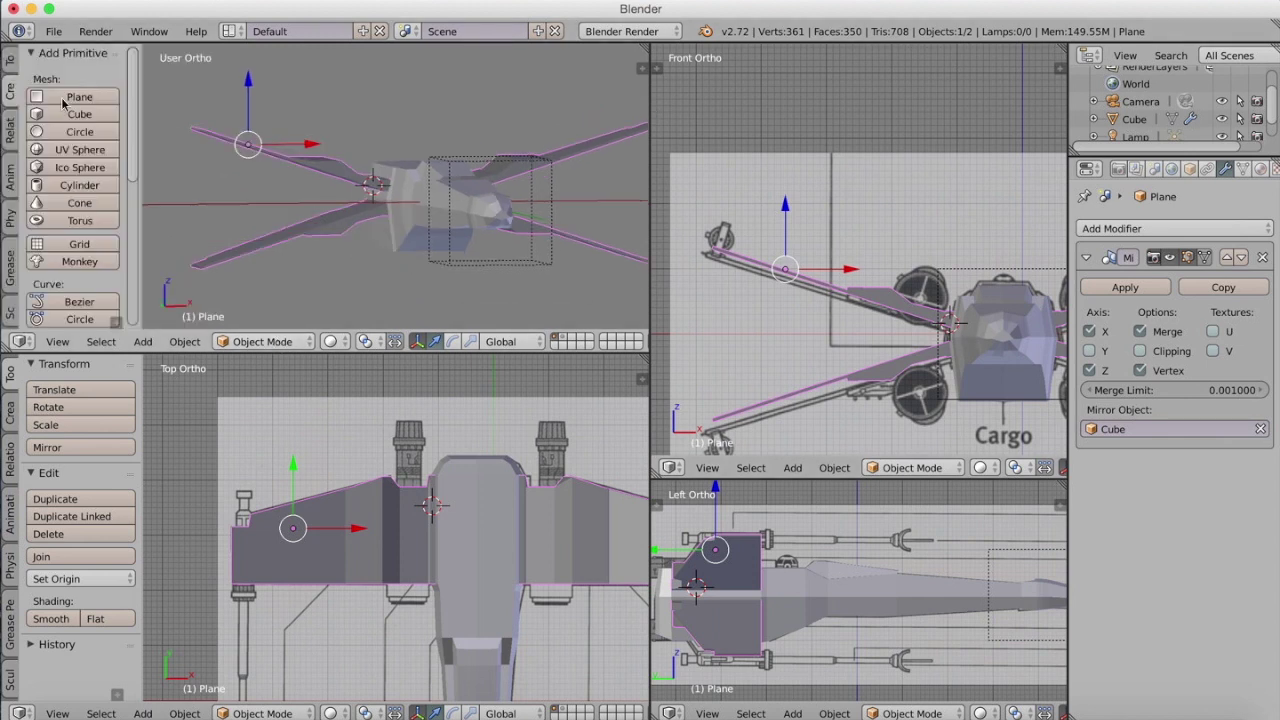
left_click(80, 185)
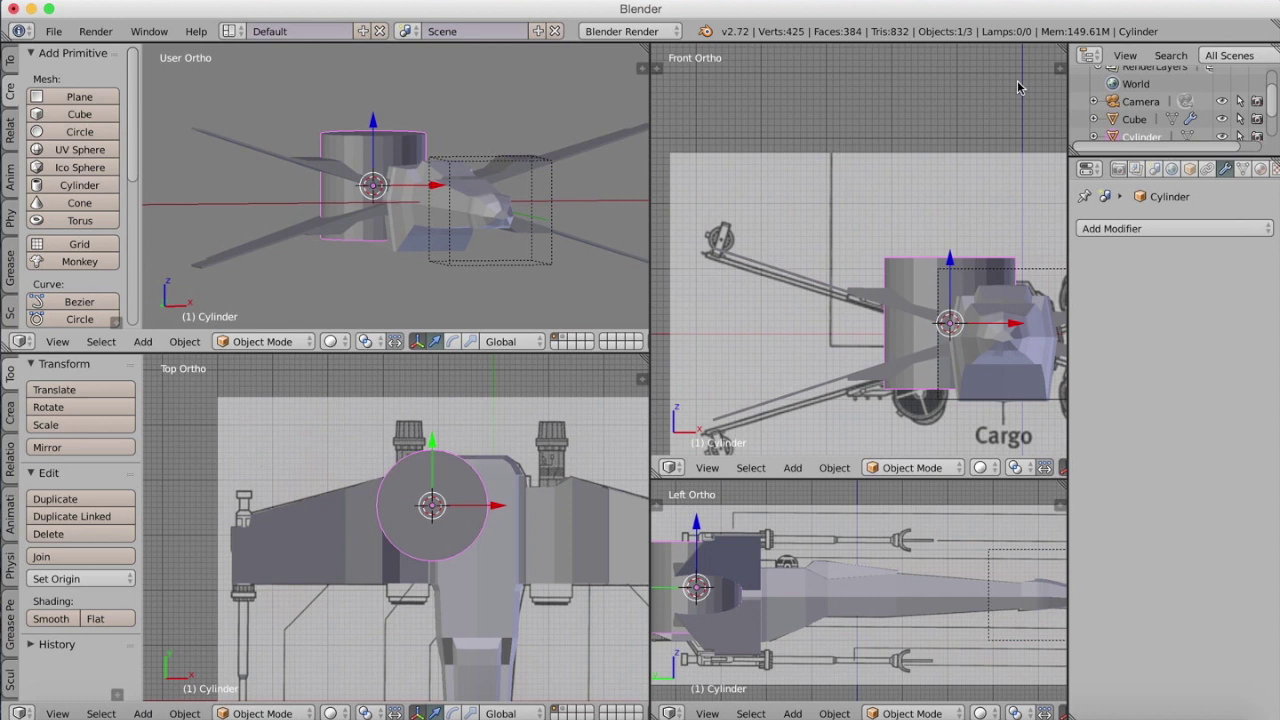
left_click(637, 63)
left_click_drag(643, 187, 642, 38)
left_click(553, 168)
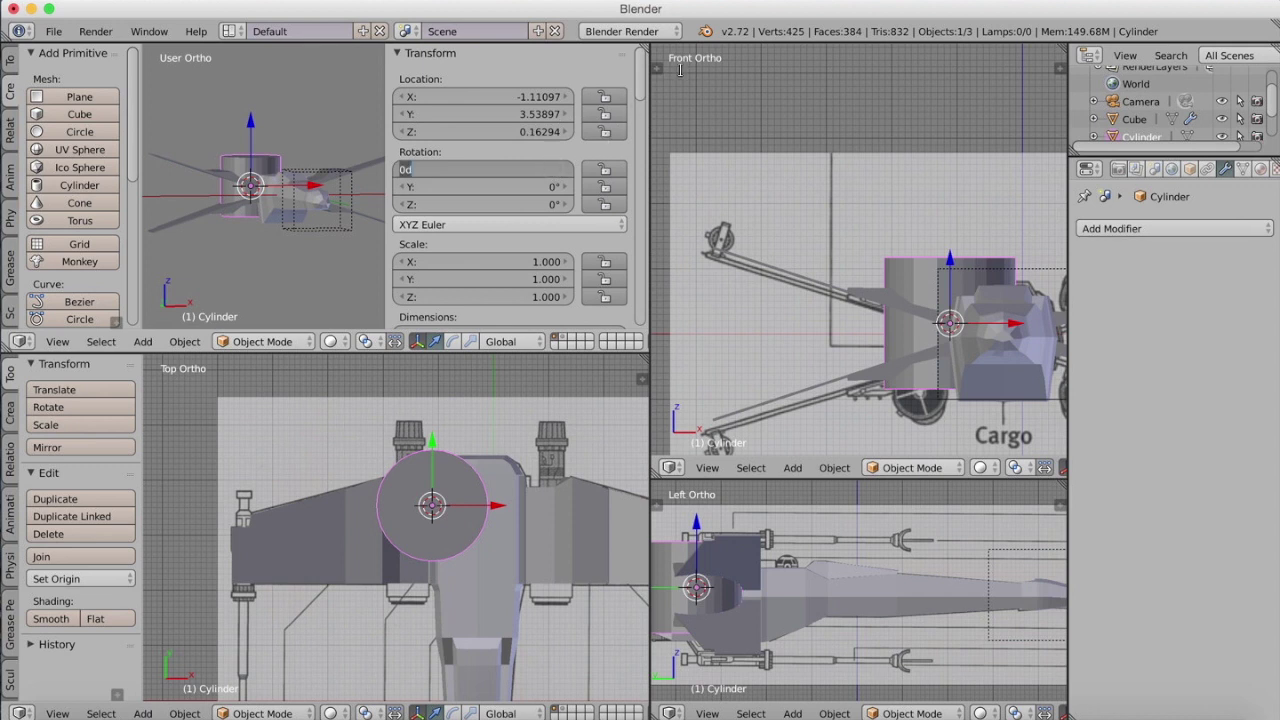
type("90")
key("Return")
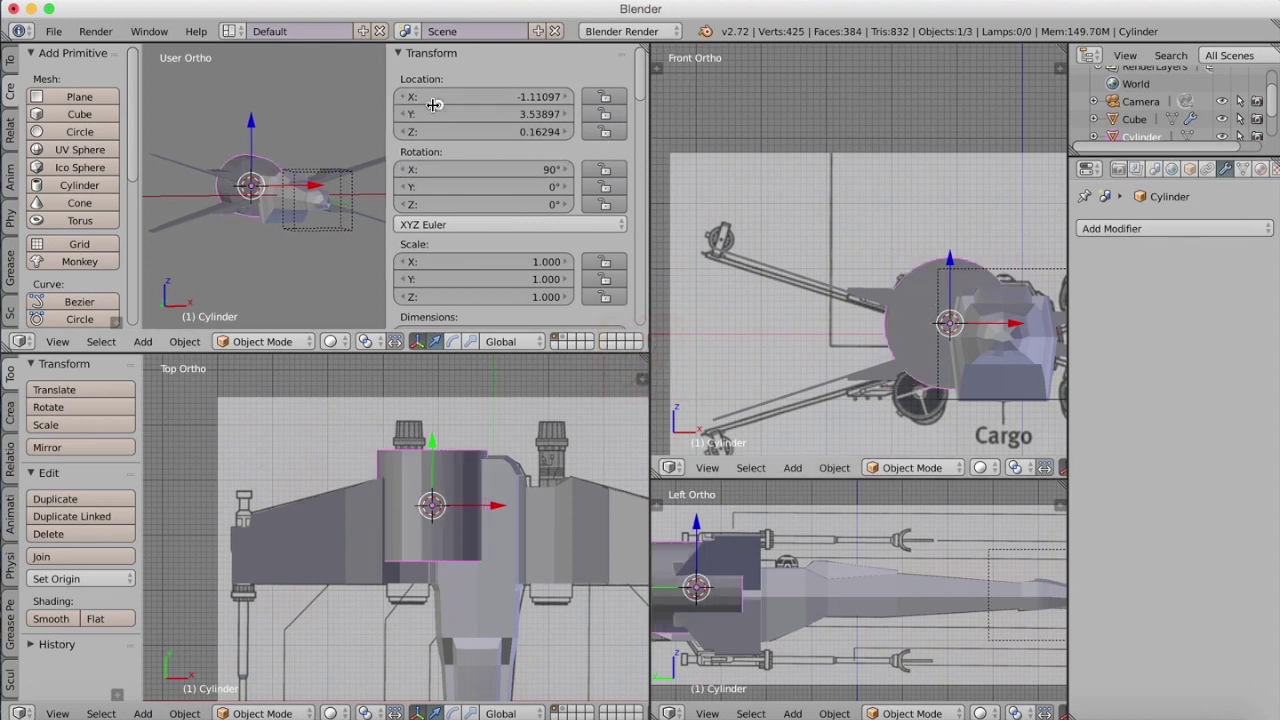
Step: Scale the cylinder down to about half its size and raise it along Z to the upper engine's height
key("n")
key("s")
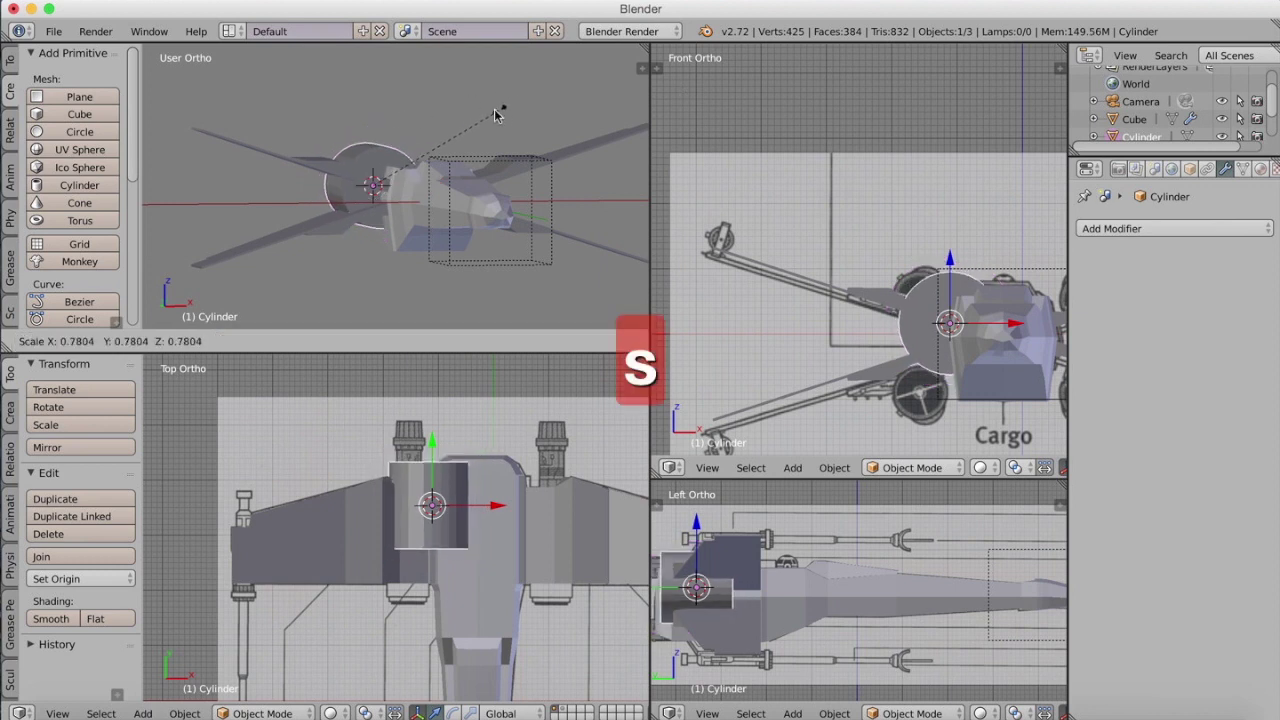
left_click_drag(372, 121, 367, 94)
Step: Move the cylinder outward along X and slightly down along Z onto the upper-left engine in the front blueprint
key("g")
key("x")
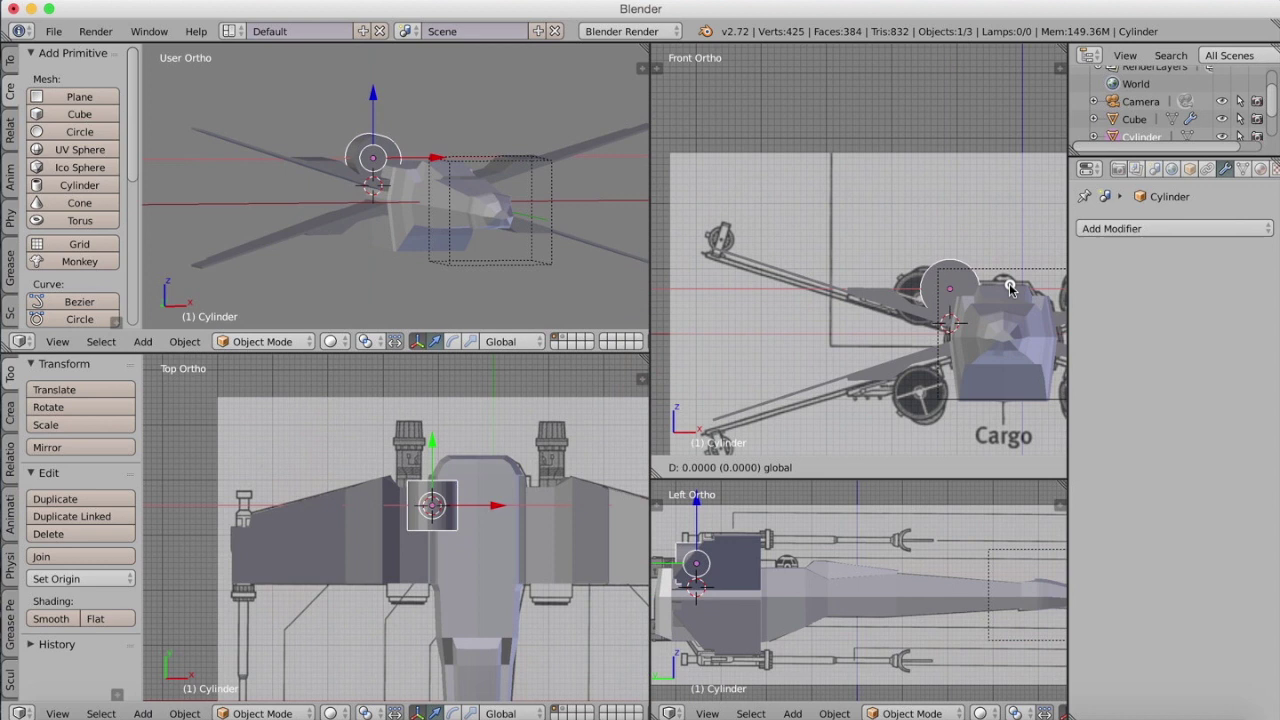
left_click_drag(985, 275, 985, 275)
left_click_drag(923, 217, 923, 222)
key("g")
key("x")
left_click(987, 291)
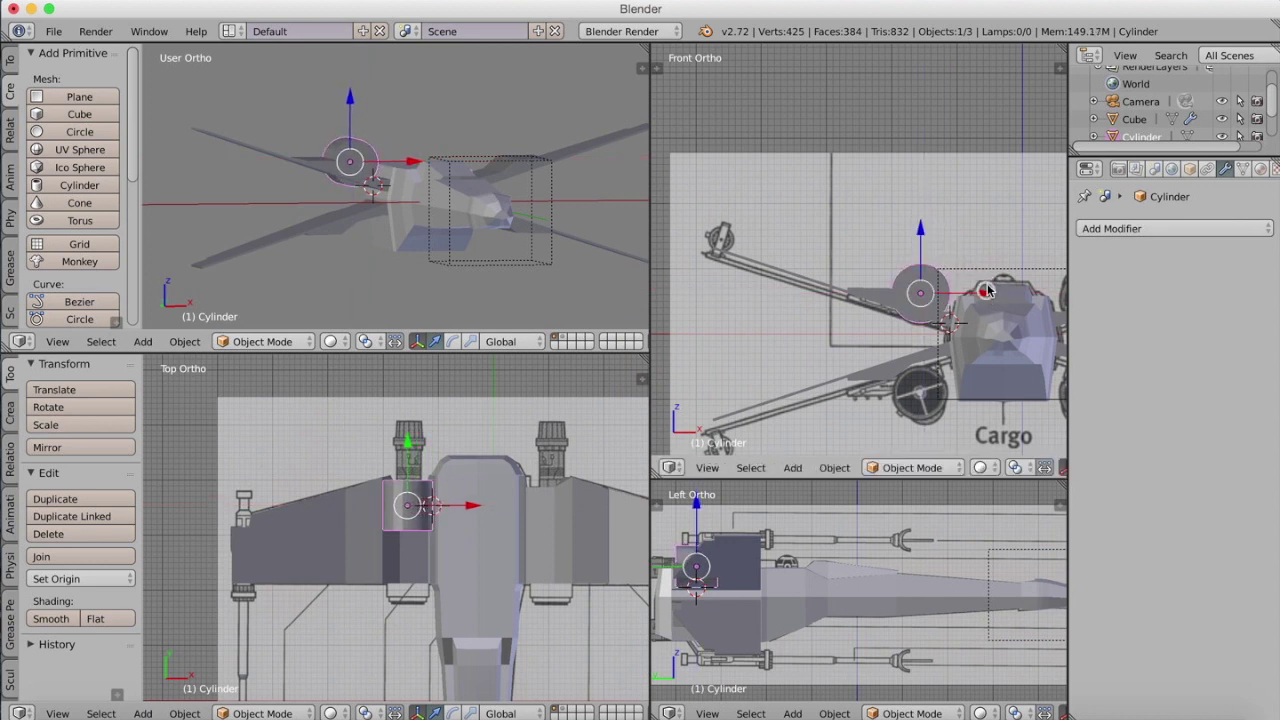
Step: Scale the cylinder down again to about half size and lower it slightly along Z toward the wing
key("s")
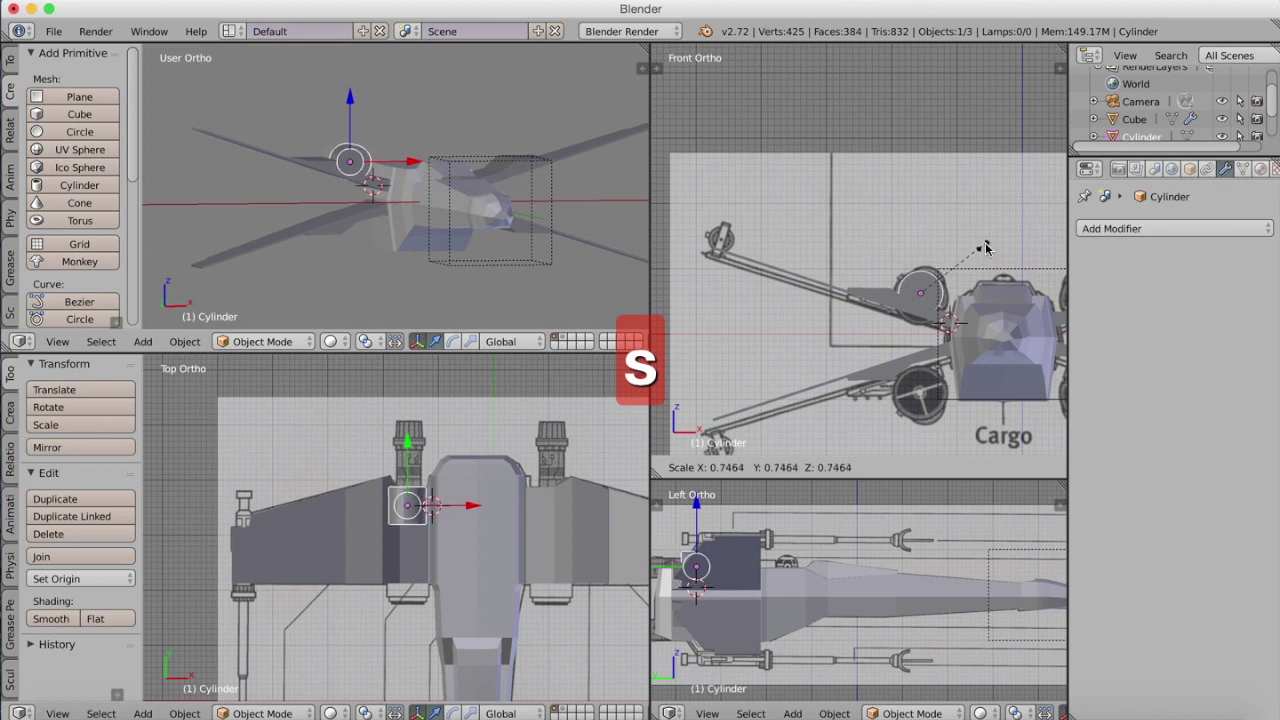
left_click(968, 274)
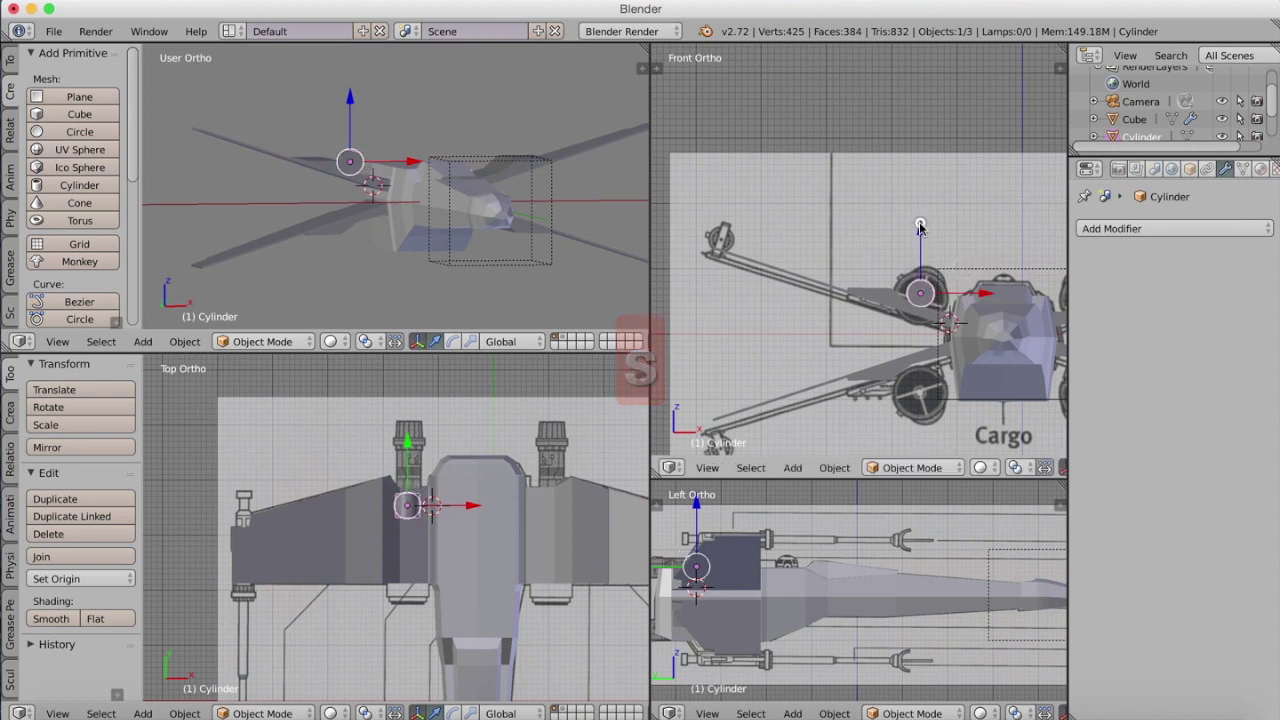
key("g")
key("z")
left_click(929, 242)
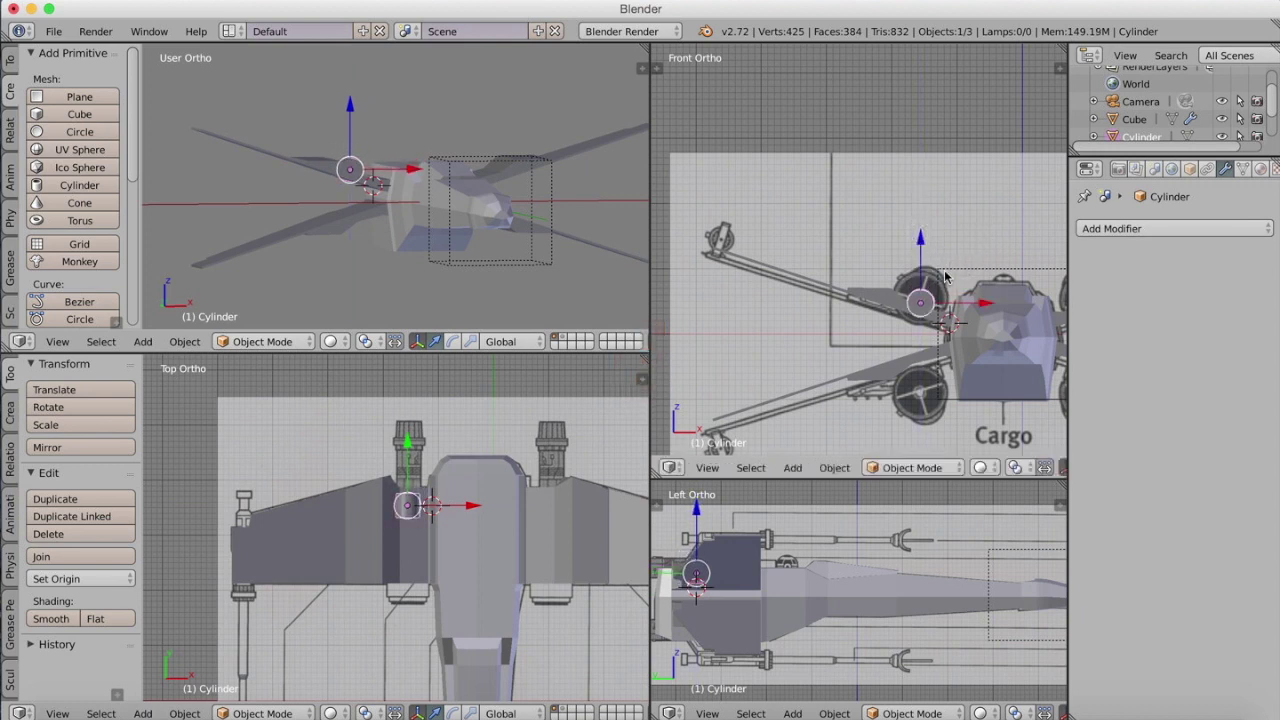
right_click(967, 302)
key("g")
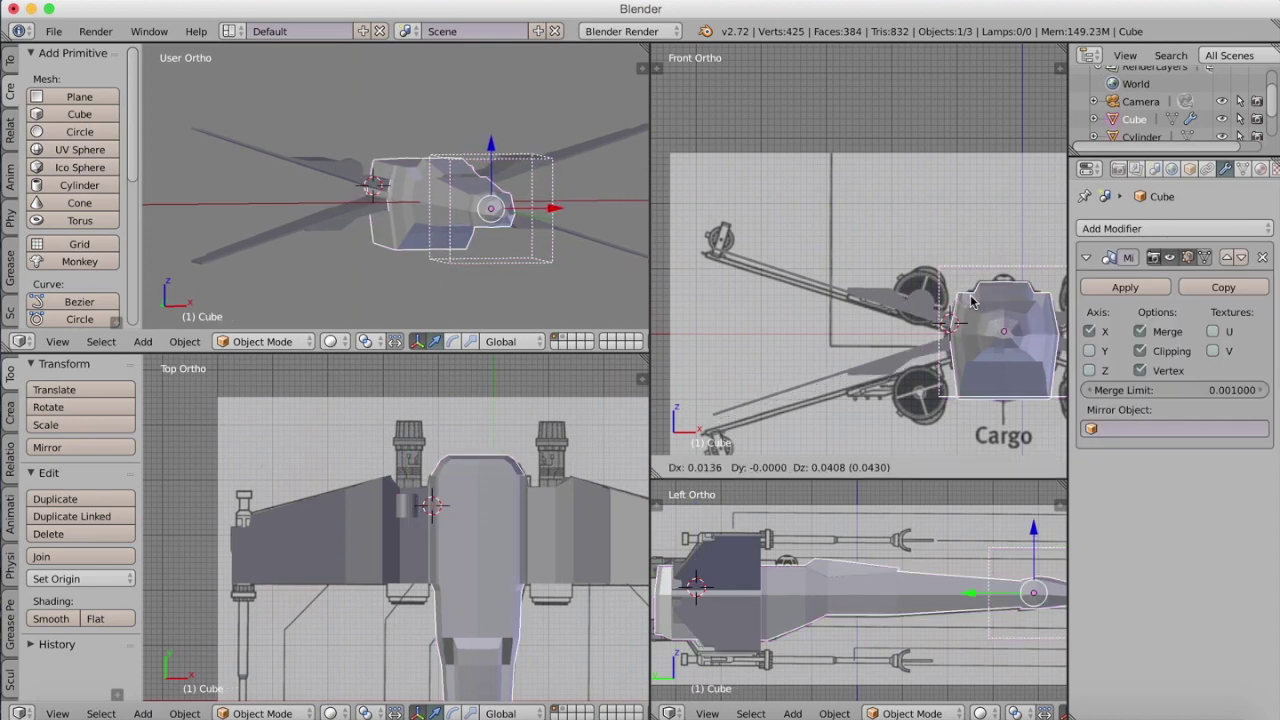
key("Escape")
right_click(925, 288)
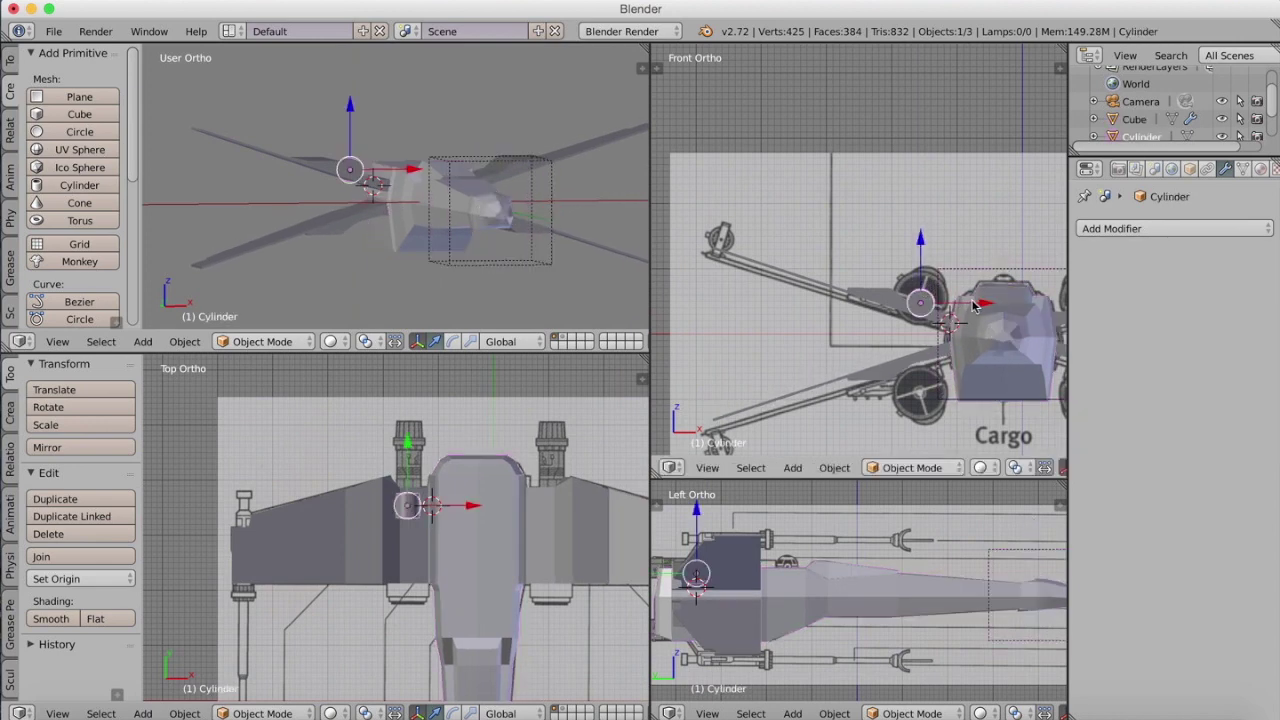
Step: Scale the cylinder to the blueprint engine's diameter, move it along Y to the engine's front end and align it along X
key("s")
left_click(925, 245)
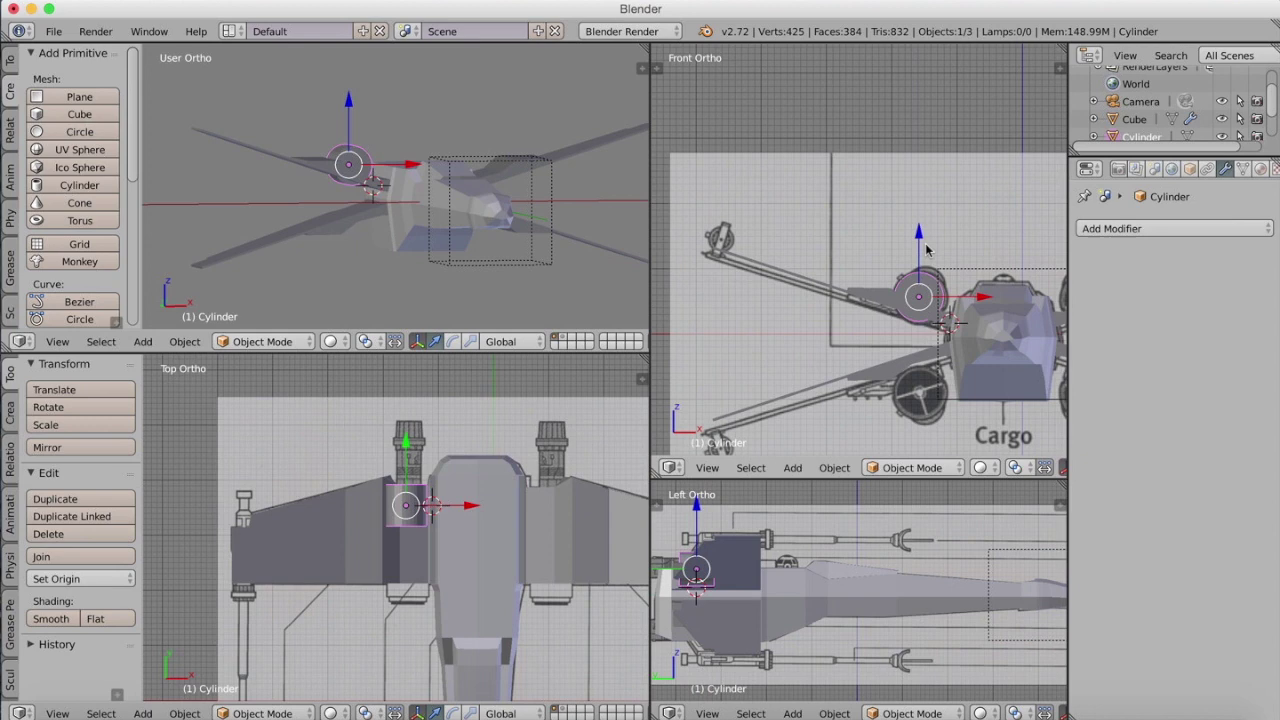
left_click_drag(407, 443, 408, 523)
key("s")
left_click(417, 509)
left_click_drag(473, 585, 476, 585)
left_click_drag(409, 521, 409, 528)
Step: Shorten the cylinder to a thin disc by moving its rear cap face along Y toward the front face
key("Tab")
middle_click_drag(290, 125, 431, 154)
left_click(558, 342)
left_click(380, 342)
right_click(361, 168)
left_click_drag(409, 505, 409, 528)
scroll(482, 529, "up", 5)
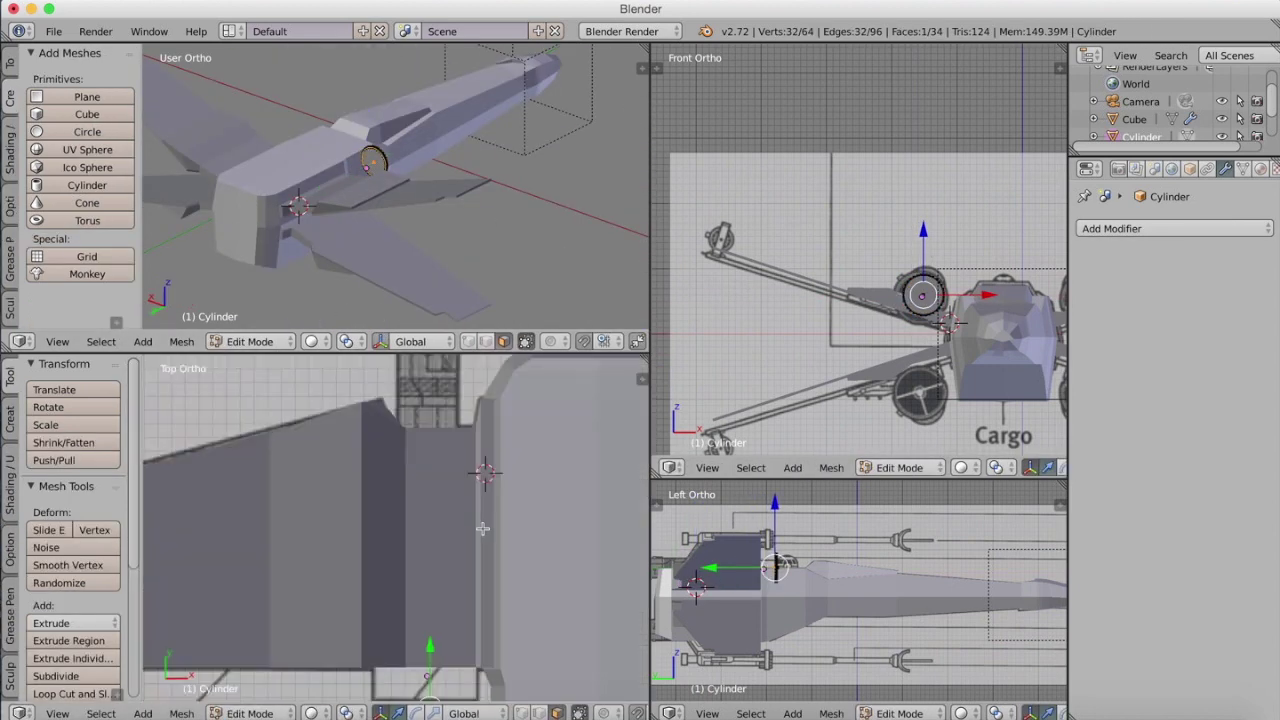
scroll(482, 528, "down", 5)
Step: Extrude and scale up the rear face repeatedly to build stepped rings at the front of the engine
key("e")
key("s")
left_click(395, 436)
key("e")
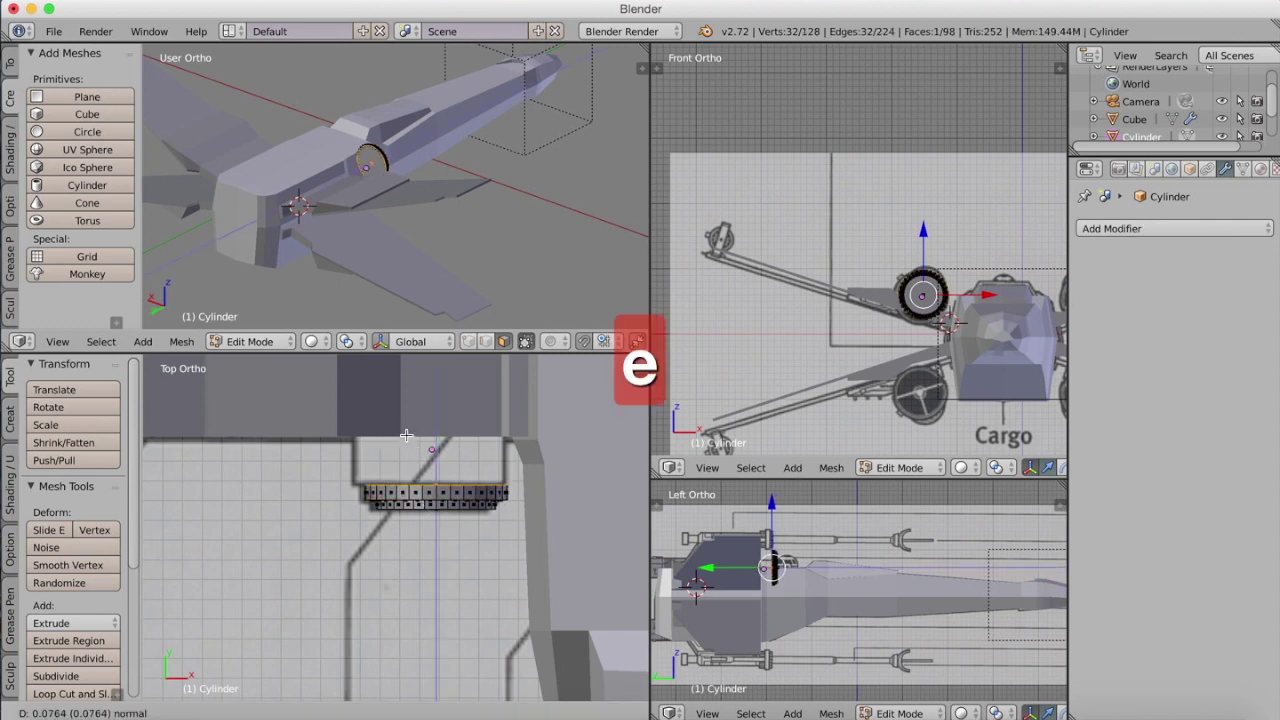
left_click(406, 430)
key("s")
left_click(415, 422)
key("e")
left_click(430, 426)
Step: Pull the rear face back along Y to form the long engine body, checking the shape against the reference image
left_click_drag(436, 424, 437, 346)
middle_click_drag(458, 380, 477, 507, "shift")
scroll(477, 507, "up", 1)
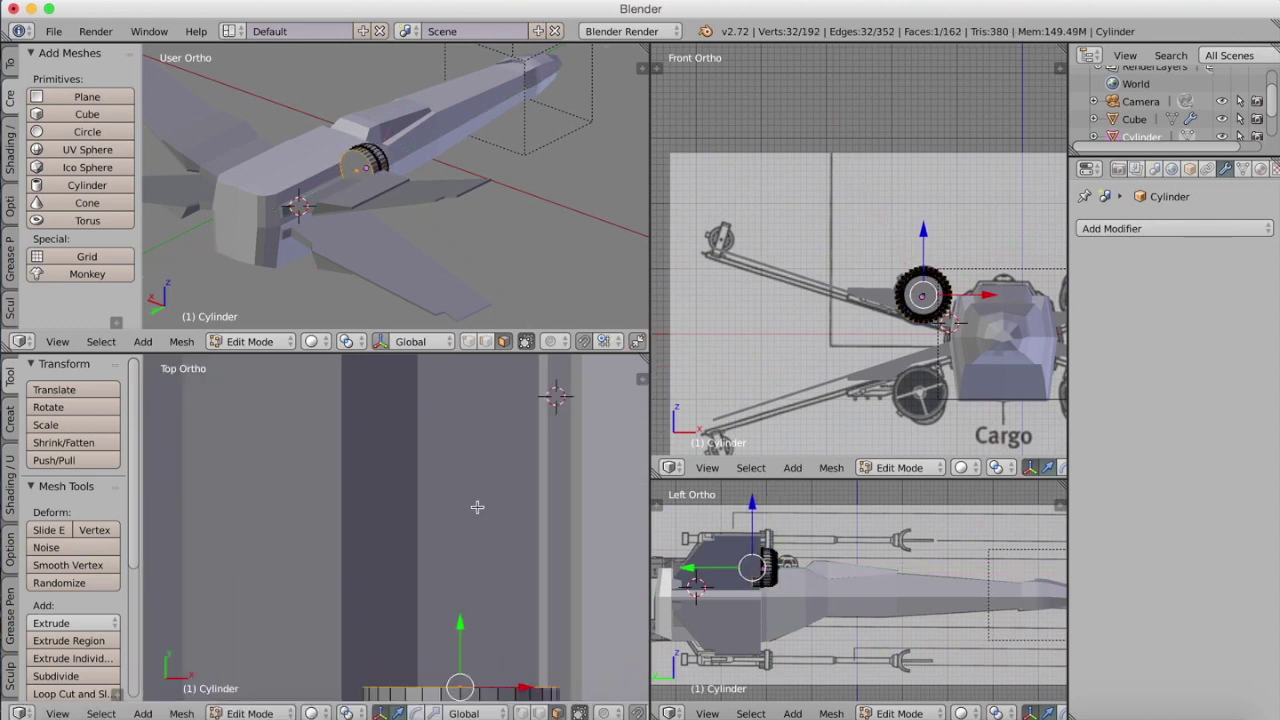
scroll(477, 507, "down", 7)
left_click(1094, 717)
left_click_drag(415, 510, 417, 432)
left_click(1096, 692)
left_click(903, 716)
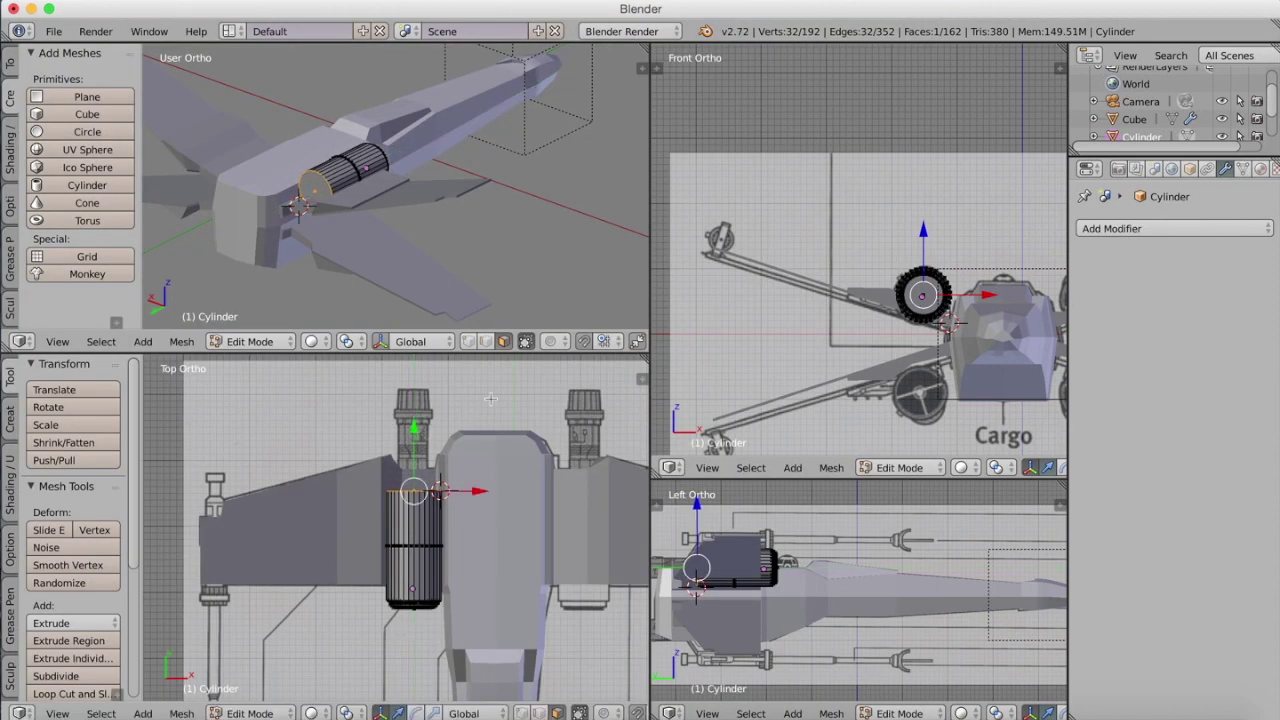
Step: Hide the wing, select the engine cylinder's whole mesh and shift it slightly outward along X onto the blueprint engine
key("Tab")
right_click(416, 515)
key("h")
right_click(417, 517)
key("Tab")
key("a")
key("a")
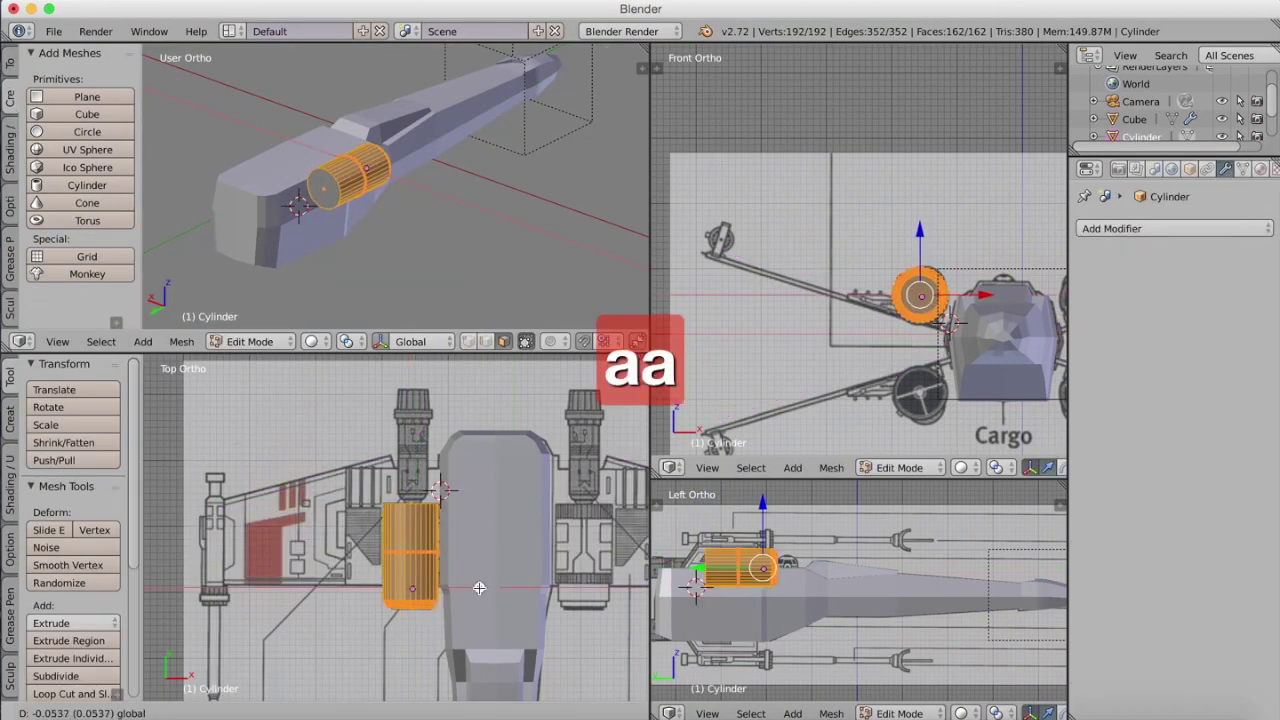
middle_click_drag(464, 329, 316, 161)
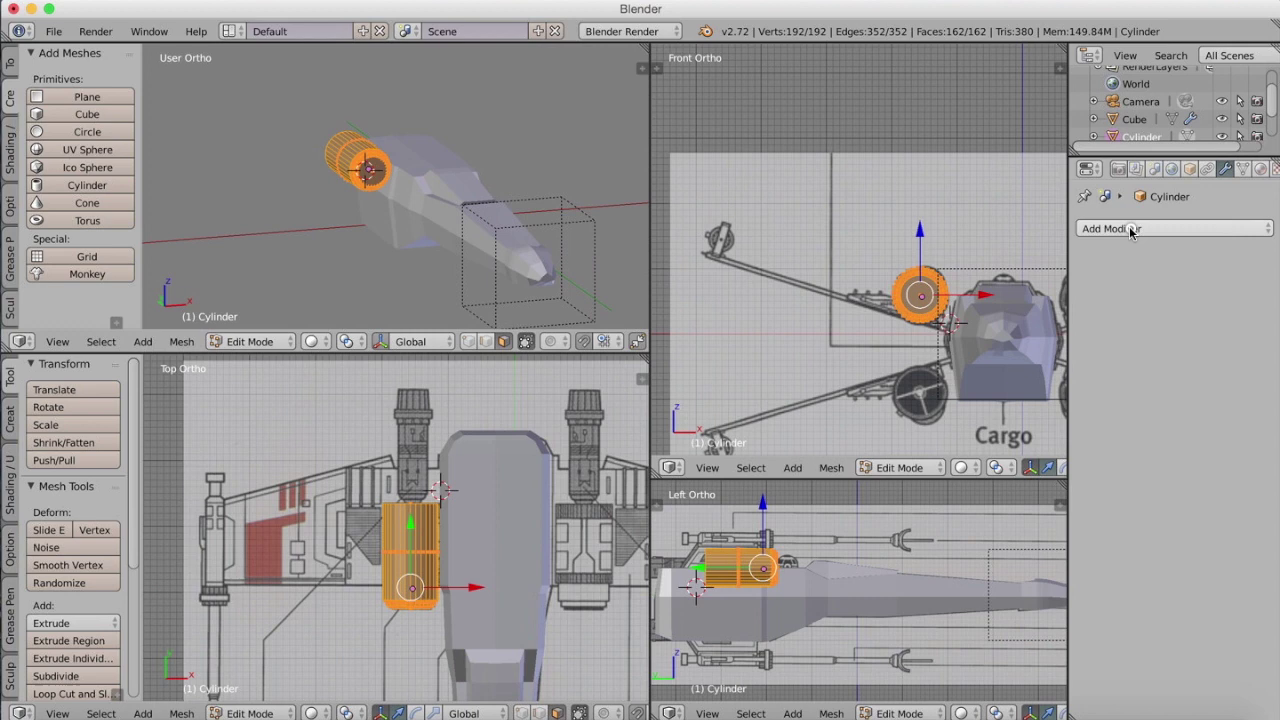
Step: Add a Mirror modifier to the engine on the X and Z axes with Cube as the mirror object
left_click(1131, 229)
left_click(996, 388)
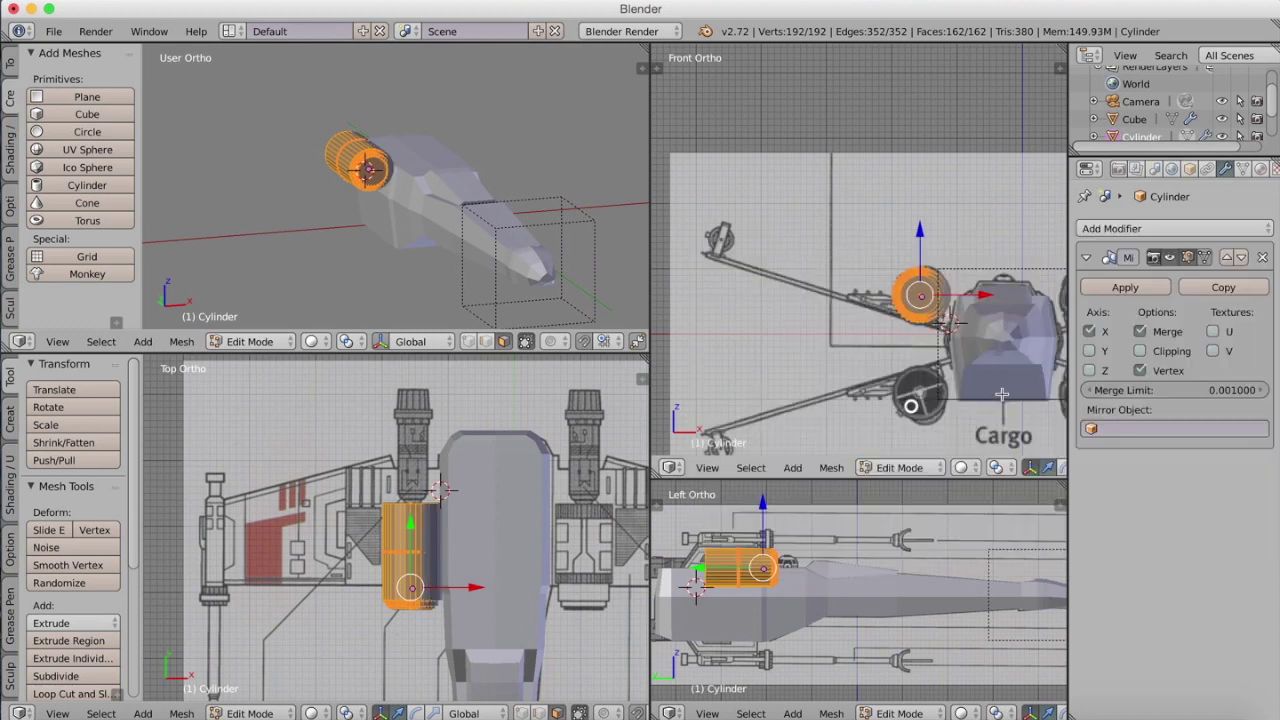
left_click(1128, 430)
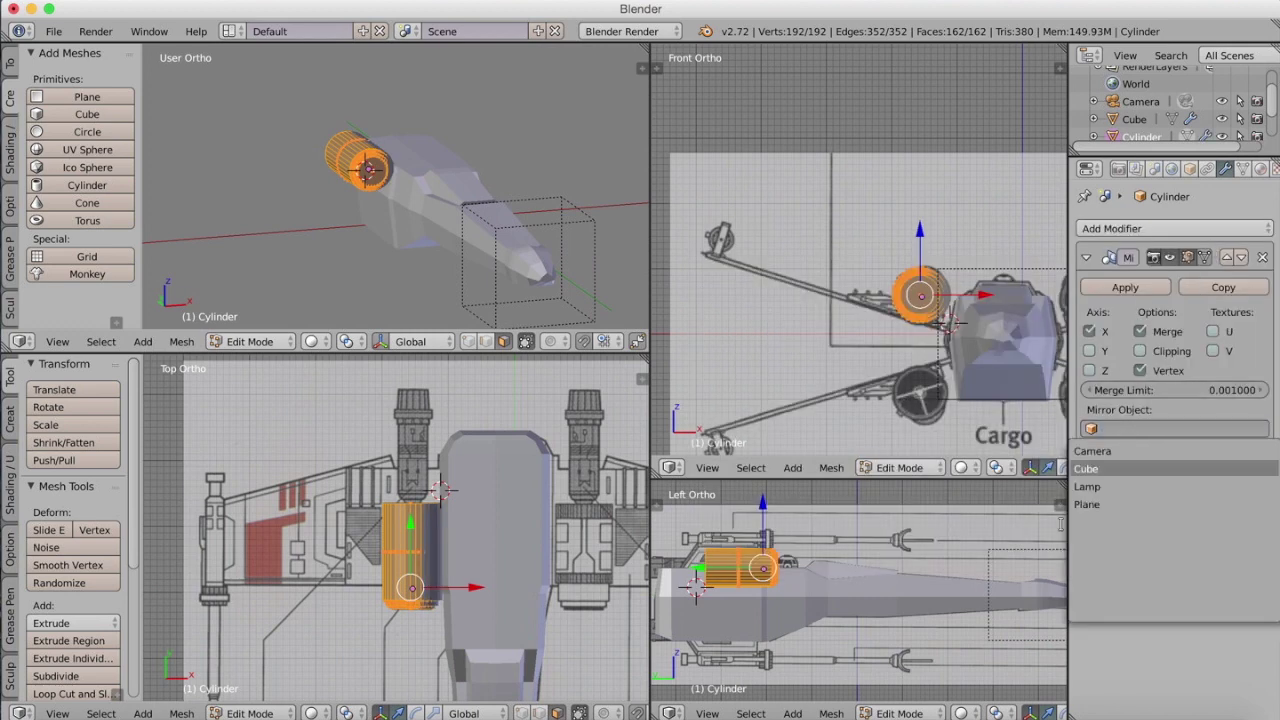
left_click(1101, 469)
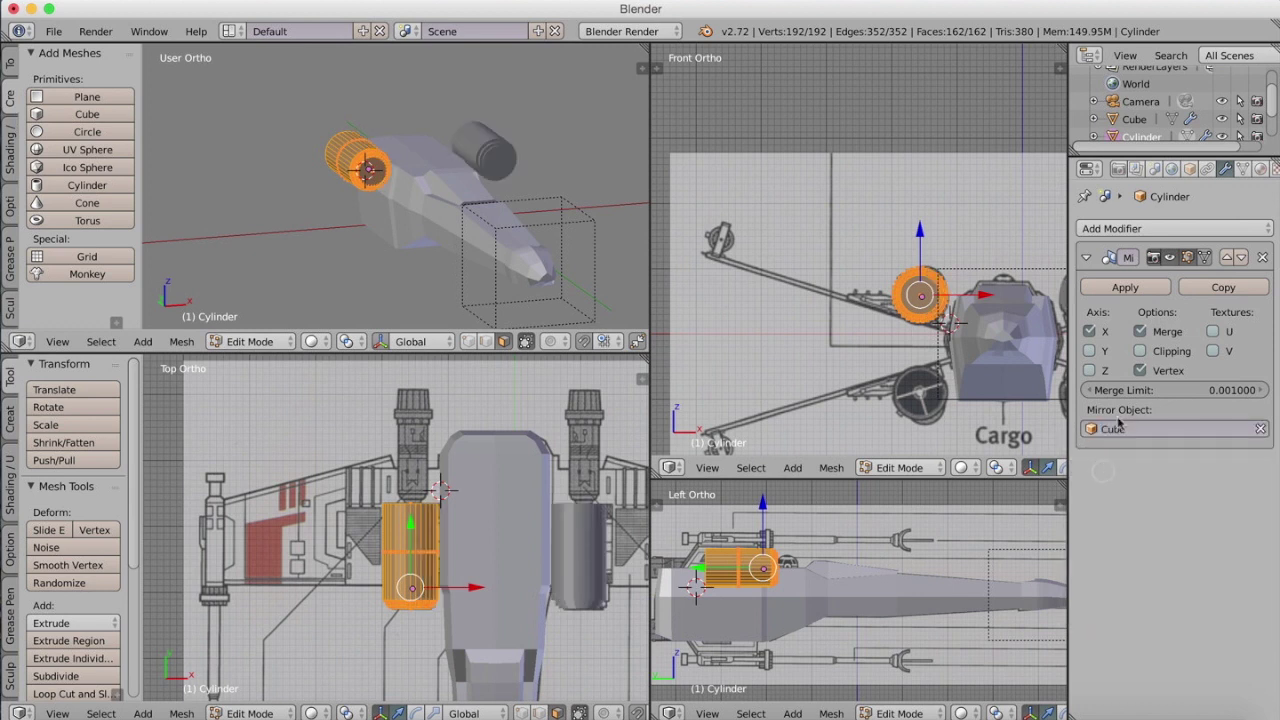
left_click(1102, 372)
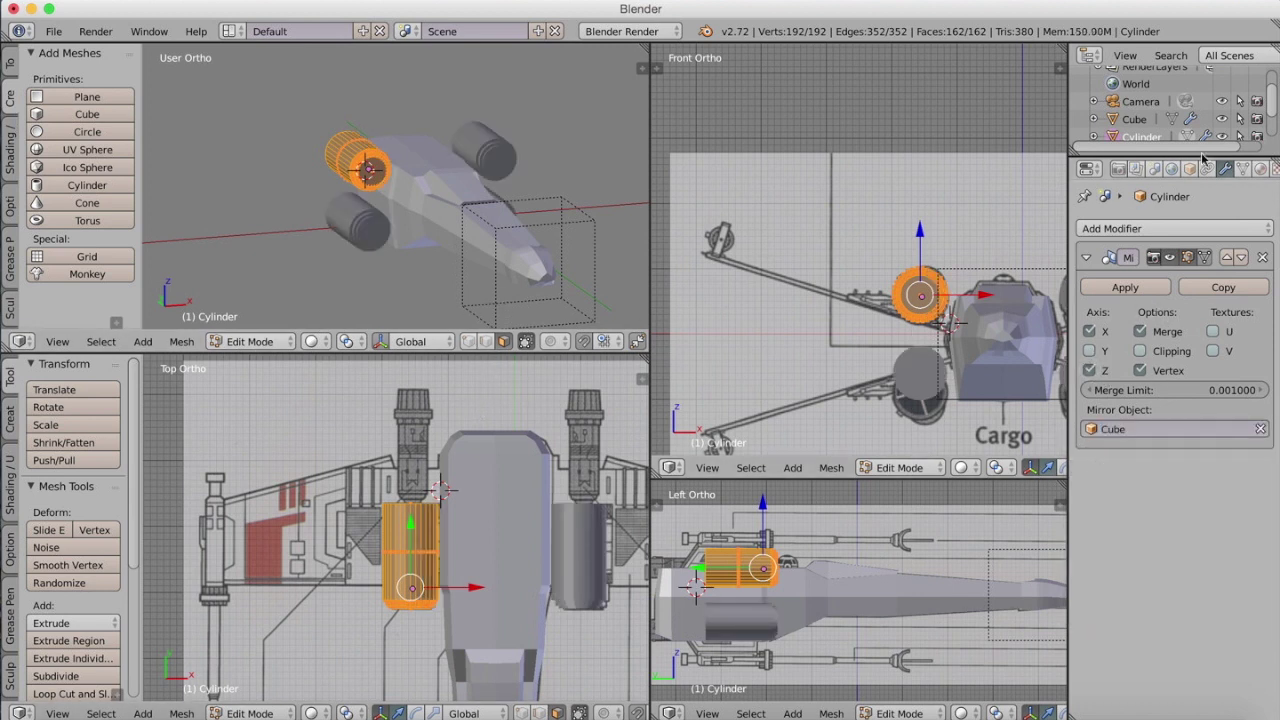
Step: Unhide the wing Plane and raise the engine mesh along Z so it sits higher on the wing
left_click_drag(1273, 107, 1273, 129)
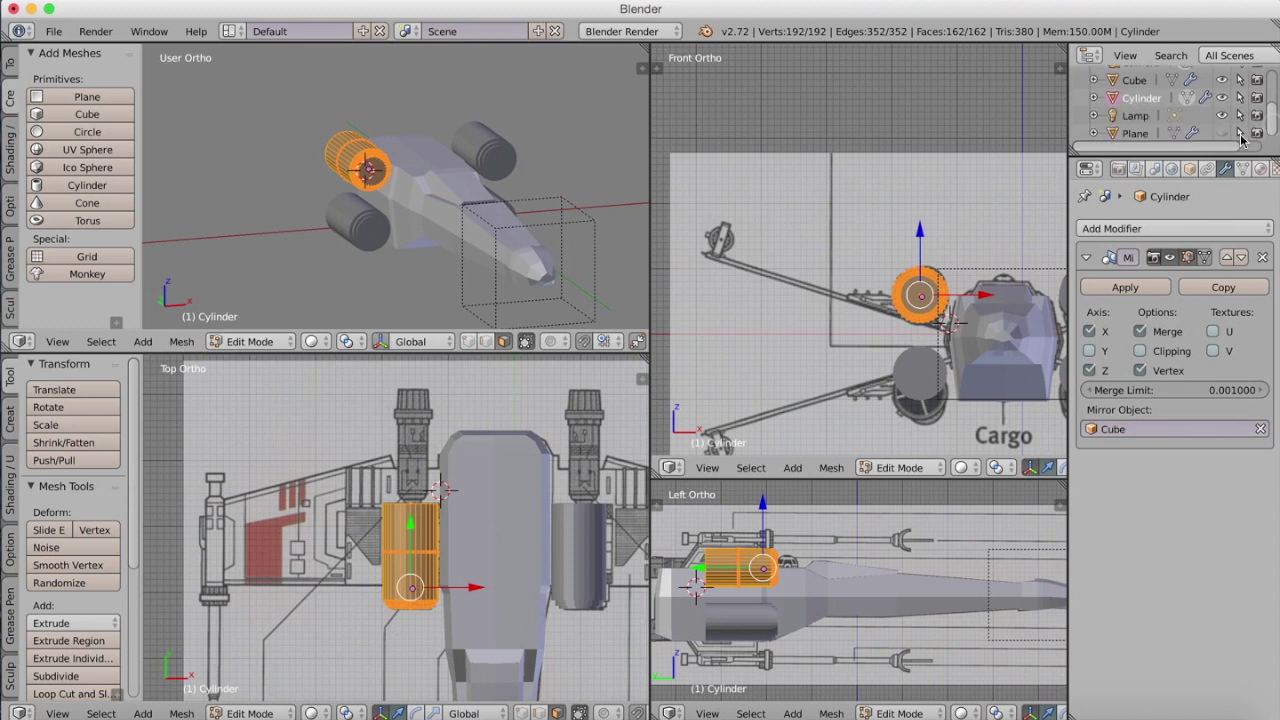
left_click(1223, 133)
mouse_move(450, 240)
middle_mouse_down()
mouse_move(385, 213)
mouse_move(555, 238)
mouse_move(569, 257)
mouse_move(439, 217)
mouse_move(491, 218)
mouse_move(451, 229)
middle_mouse_up()
left_click_drag(921, 234, 923, 226)
middle_click_drag(430, 220, 510, 236)
left_click_drag(923, 235, 926, 226)
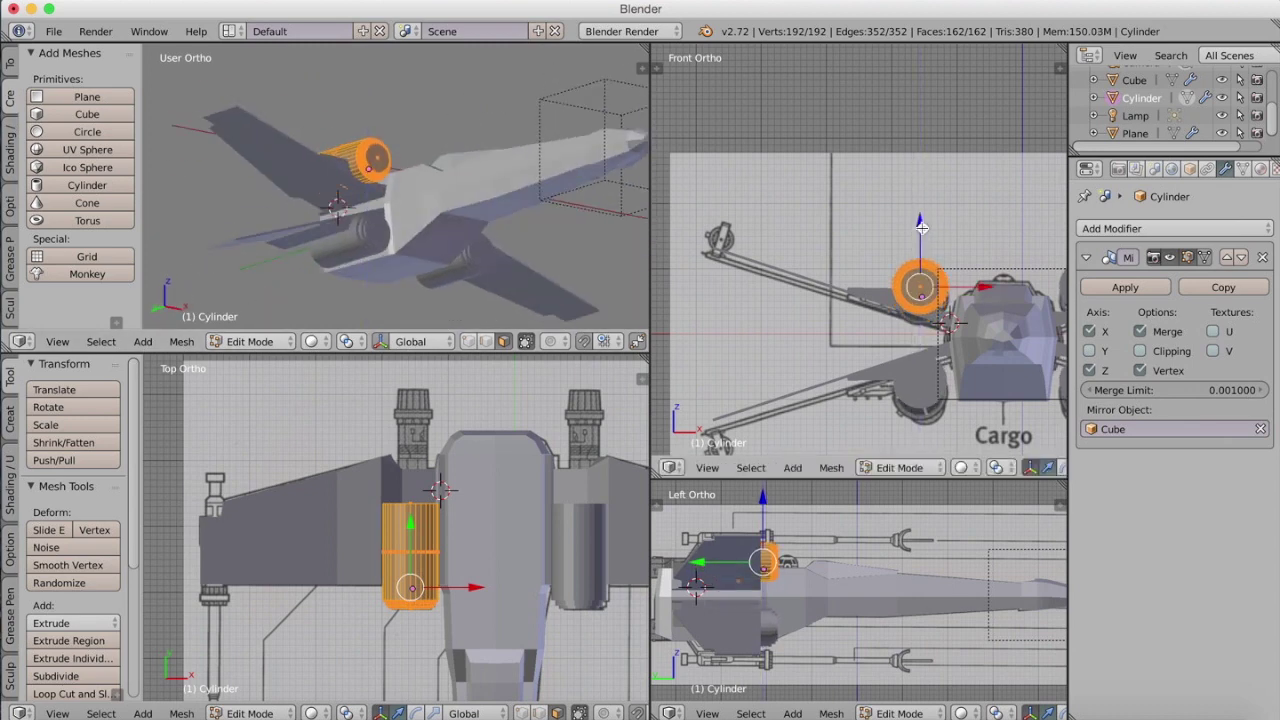
middle_click_drag(480, 202, 358, 207)
Step: Examine the engine fronts in the X-wing reference image, then return to Blender
left_click(1101, 708)
left_click(1104, 672)
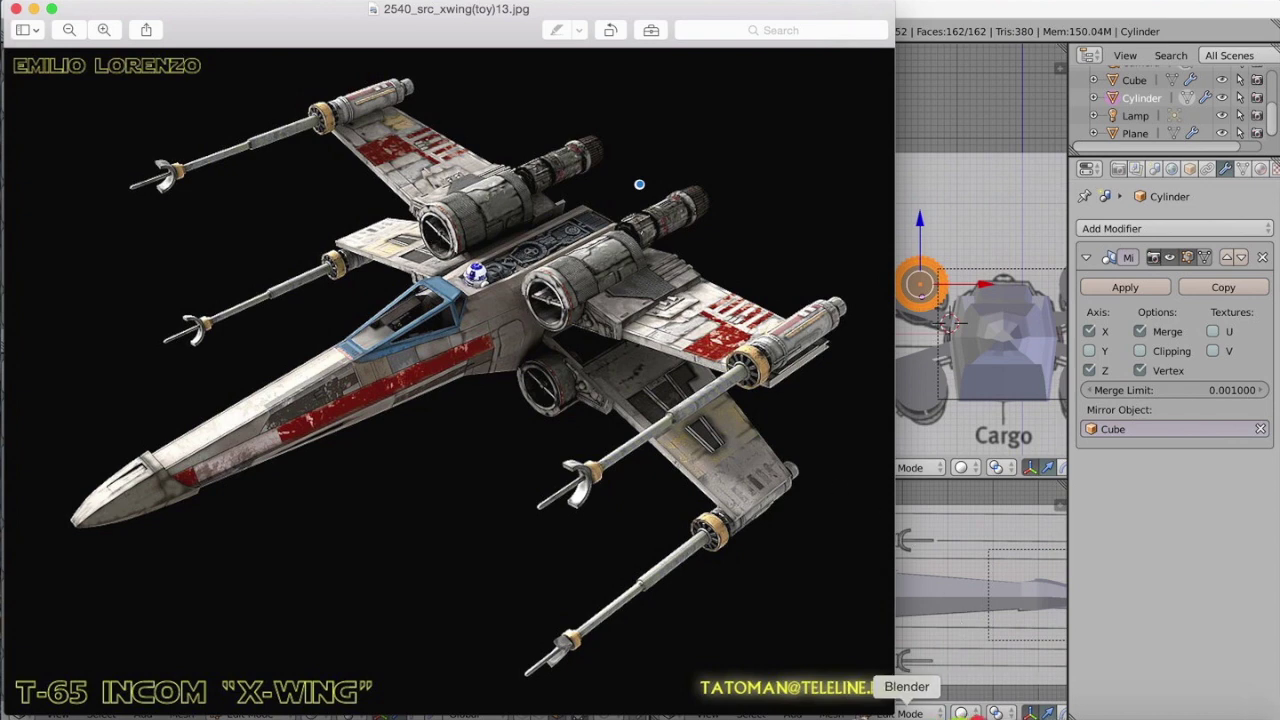
left_click(903, 708)
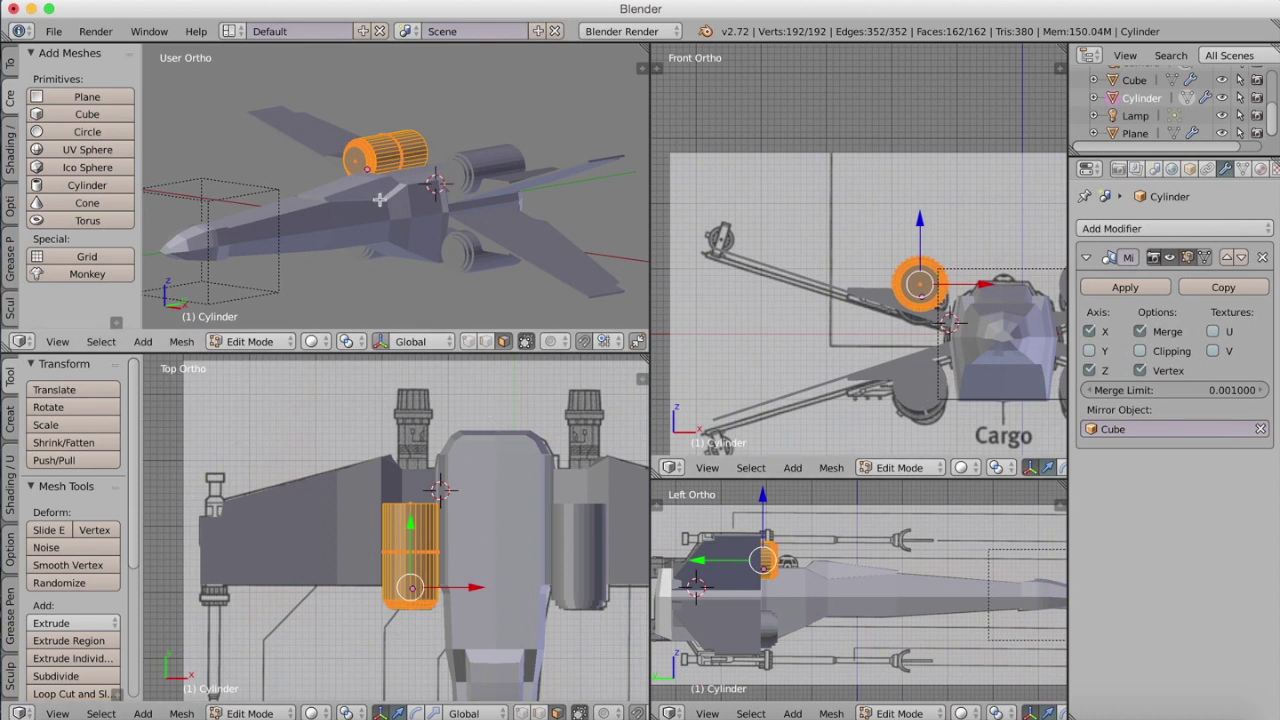
Step: Inset the engine's front face with a slightly scaled-down extrusion, and extrude the inner face inward to form an intake recess
scroll(391, 212, "up", 5)
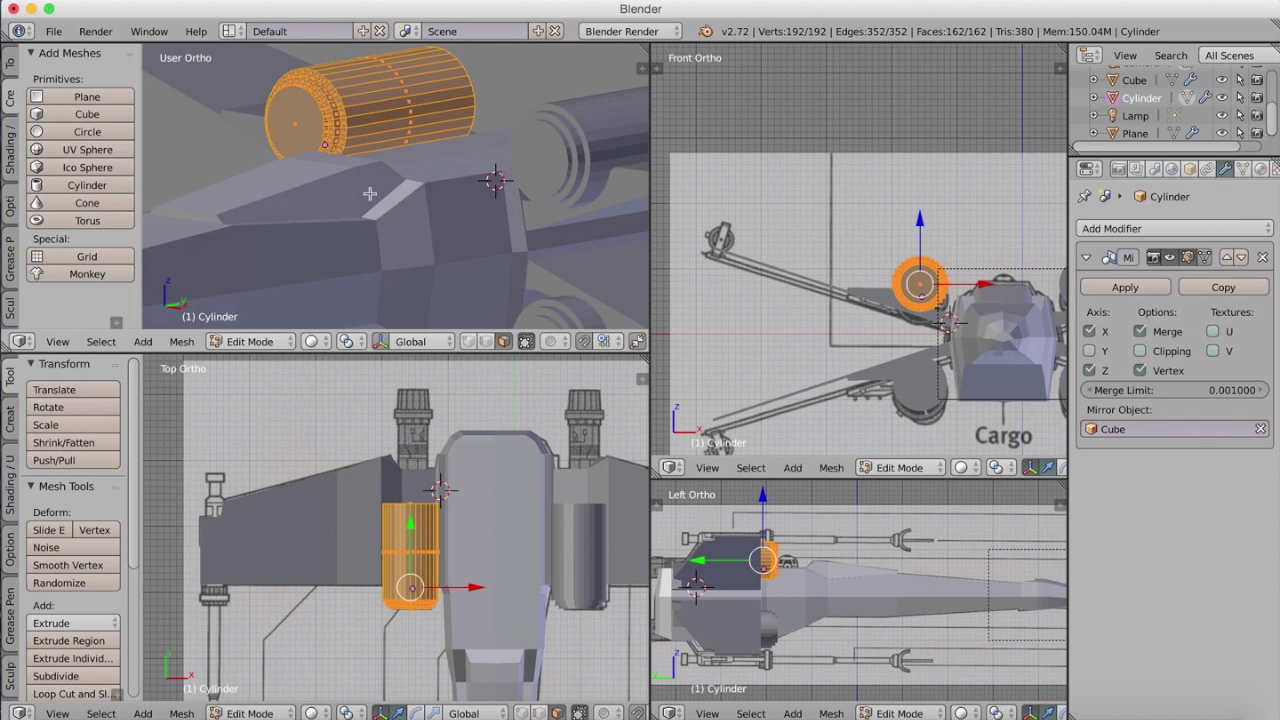
middle_click_drag(369, 193, 445, 170)
right_click(445, 171)
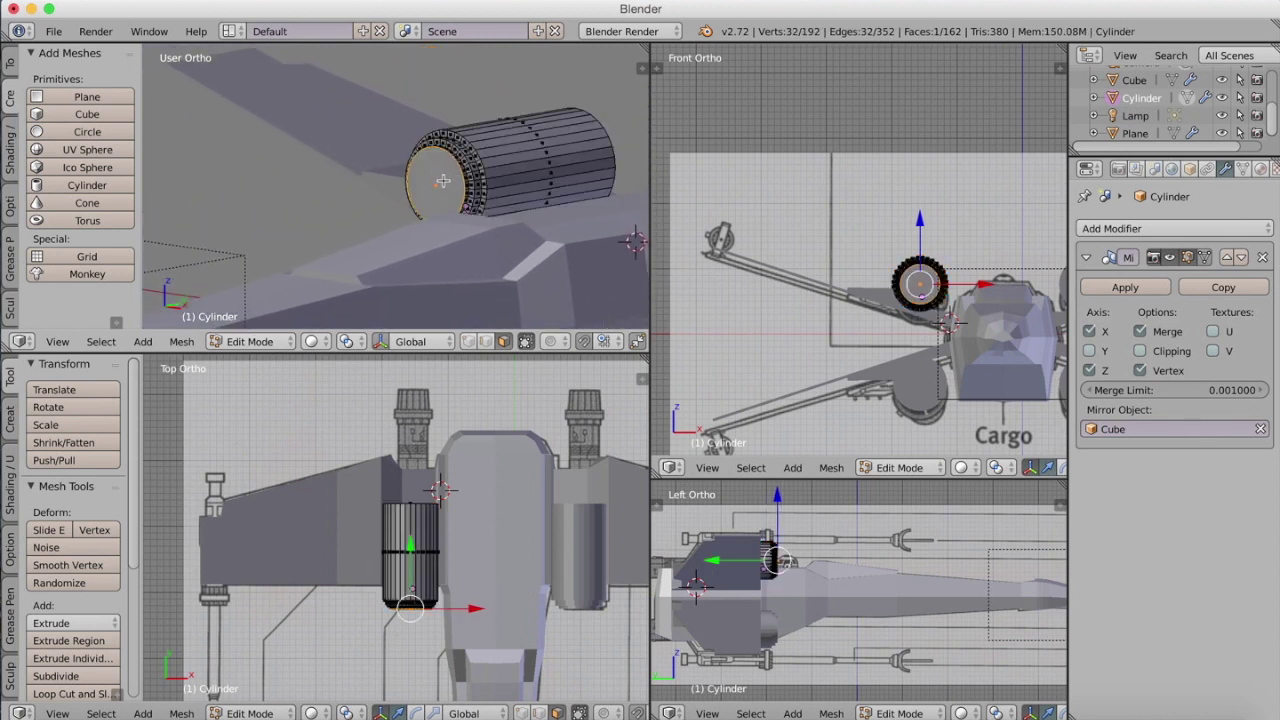
key("e")
key("s")
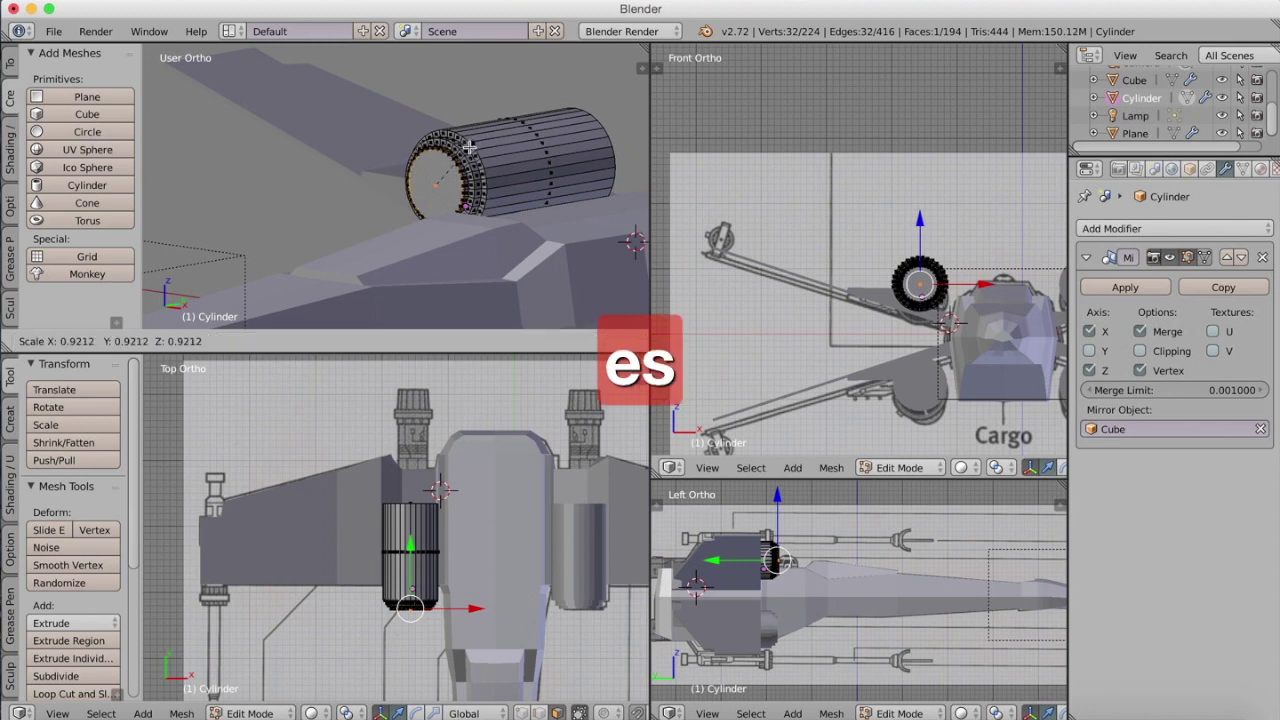
left_click(469, 146)
key("e")
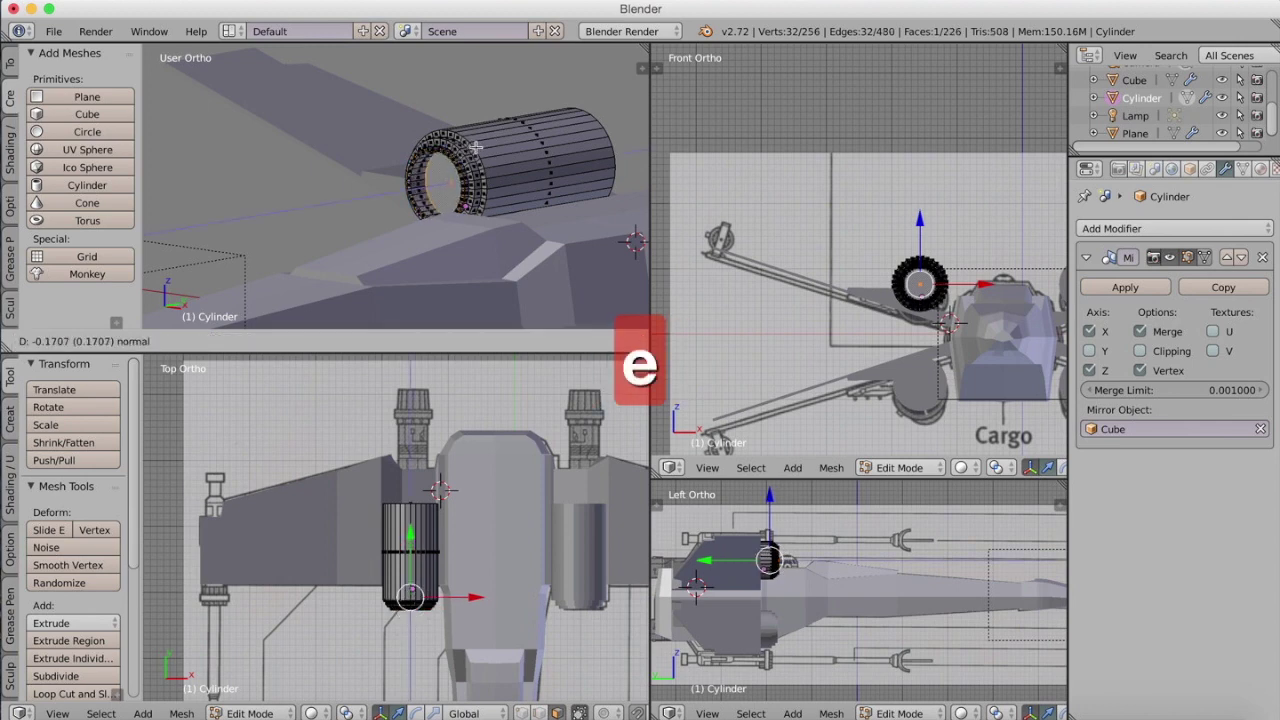
left_click(484, 145)
Step: Extrude the recessed face in place and scale it to about 0.19 to form a small central disc
mouse_move(484, 145)
middle_mouse_down()
mouse_move(515, 178)
mouse_move(480, 160)
mouse_move(494, 165)
middle_mouse_up()
scroll(502, 176, "up", 5)
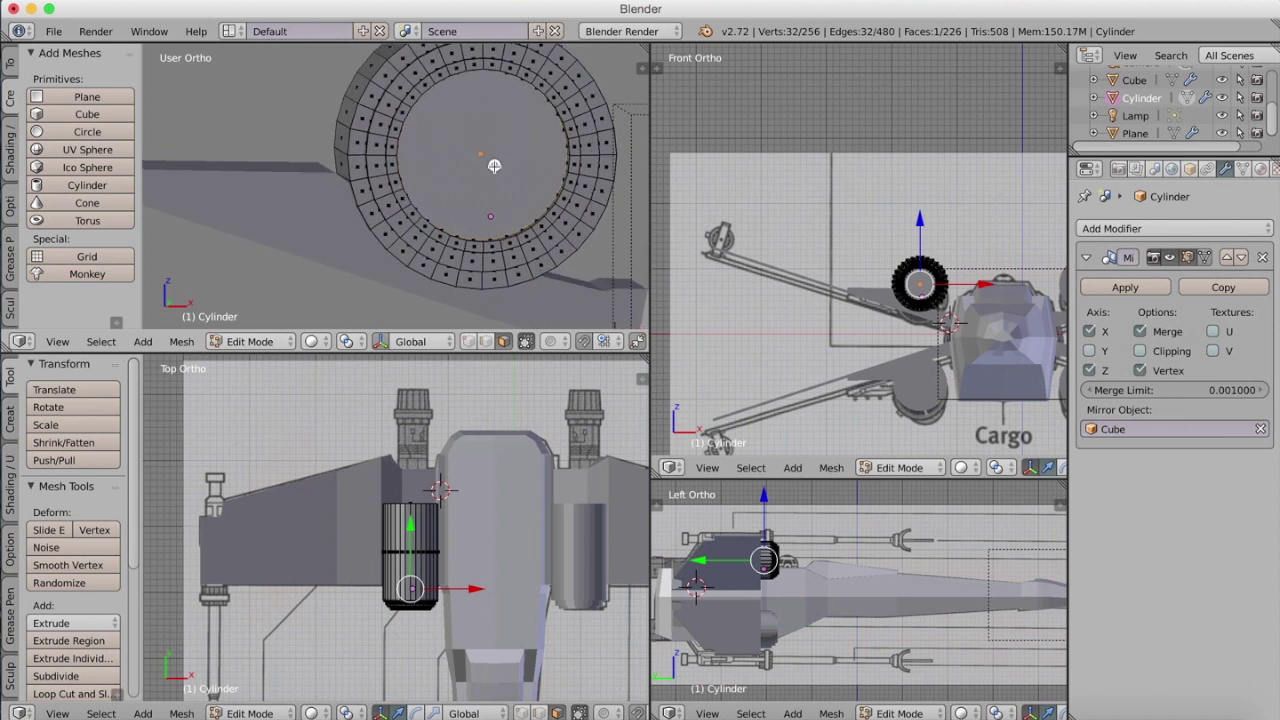
key("e")
key("s")
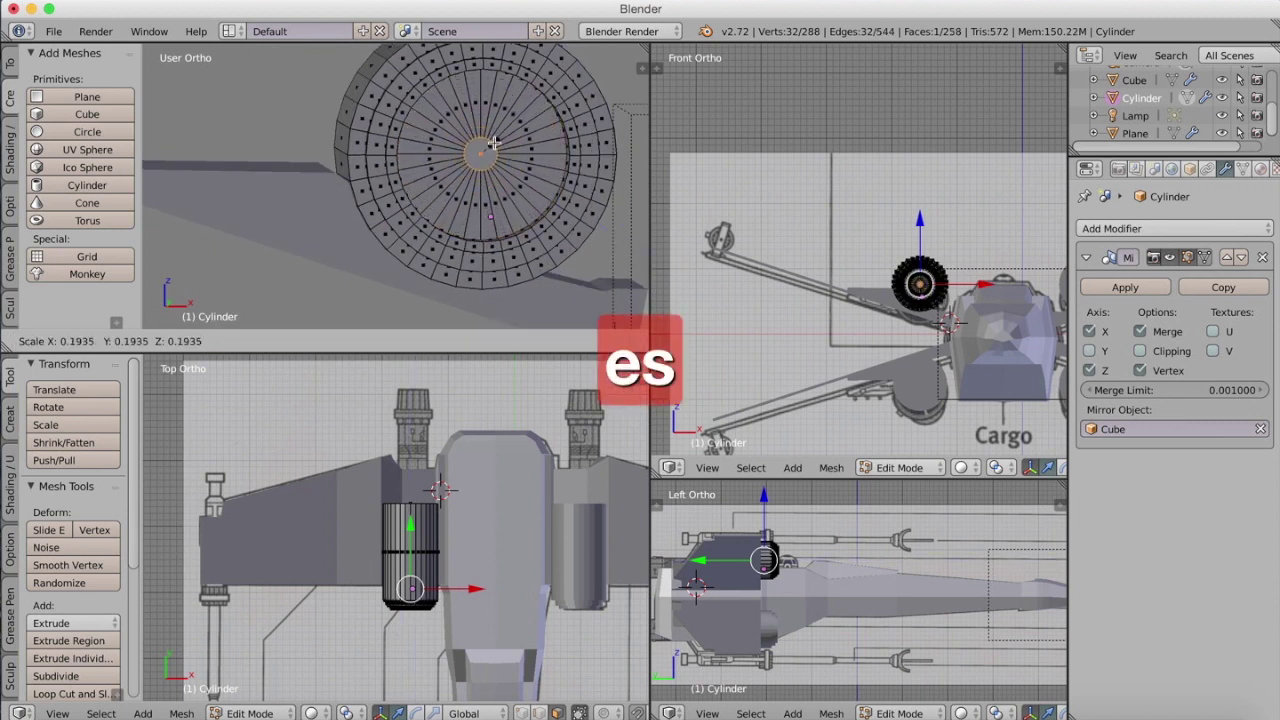
left_click(491, 146)
Step: Extrude the small central face outward into a thin rod, and move its end back along Y to the engine's front rim
middle_click_drag(491, 146, 513, 130)
key("s")
key("e")
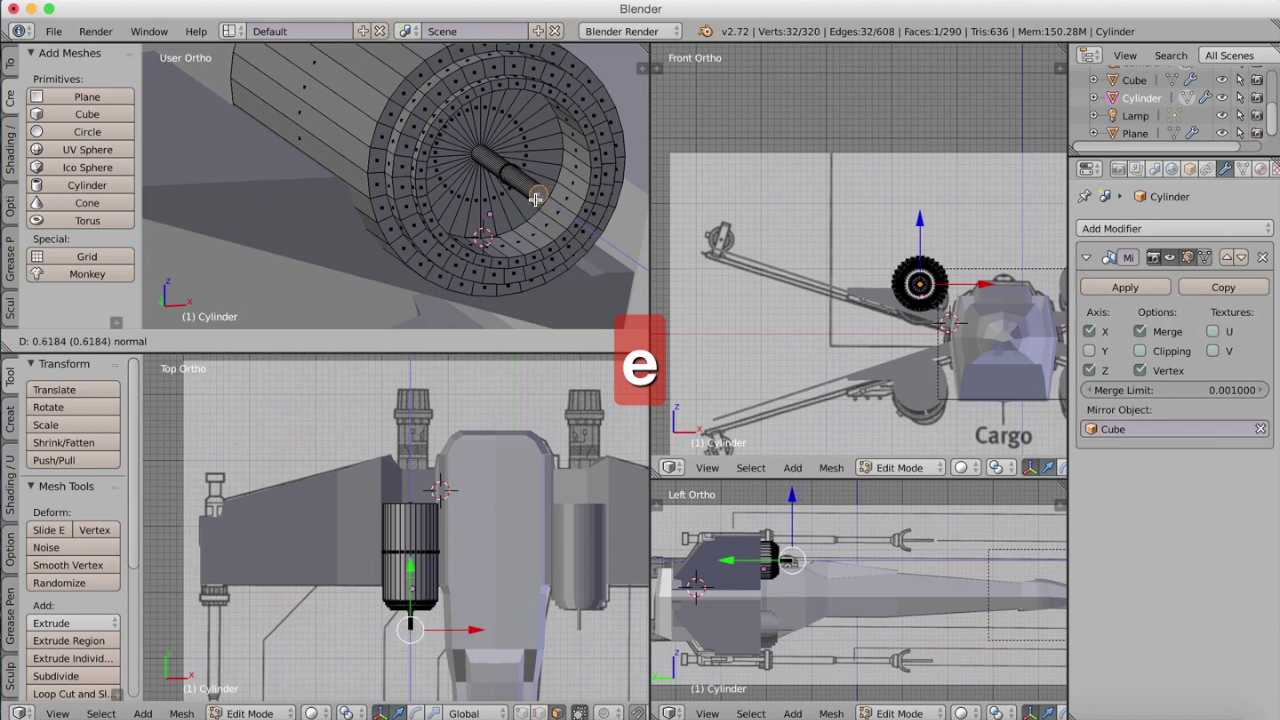
left_click(536, 199)
middle_click_drag(530, 195, 633, 150)
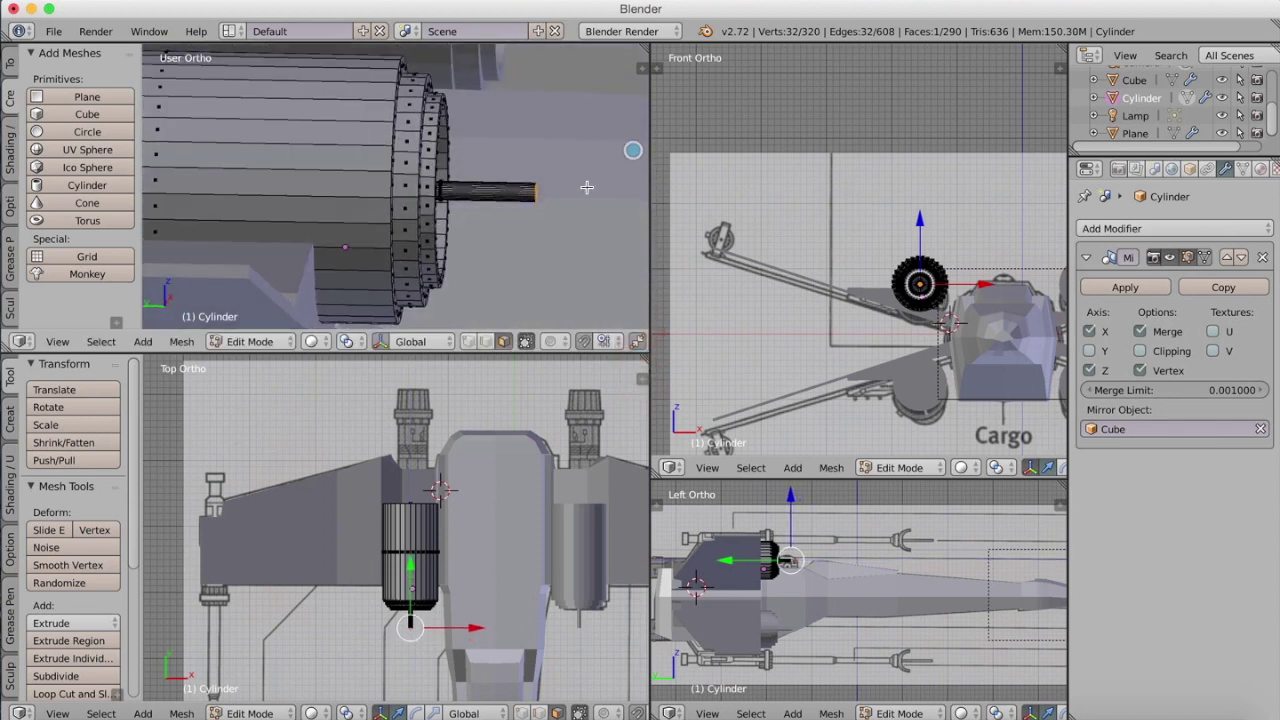
left_click(380, 342)
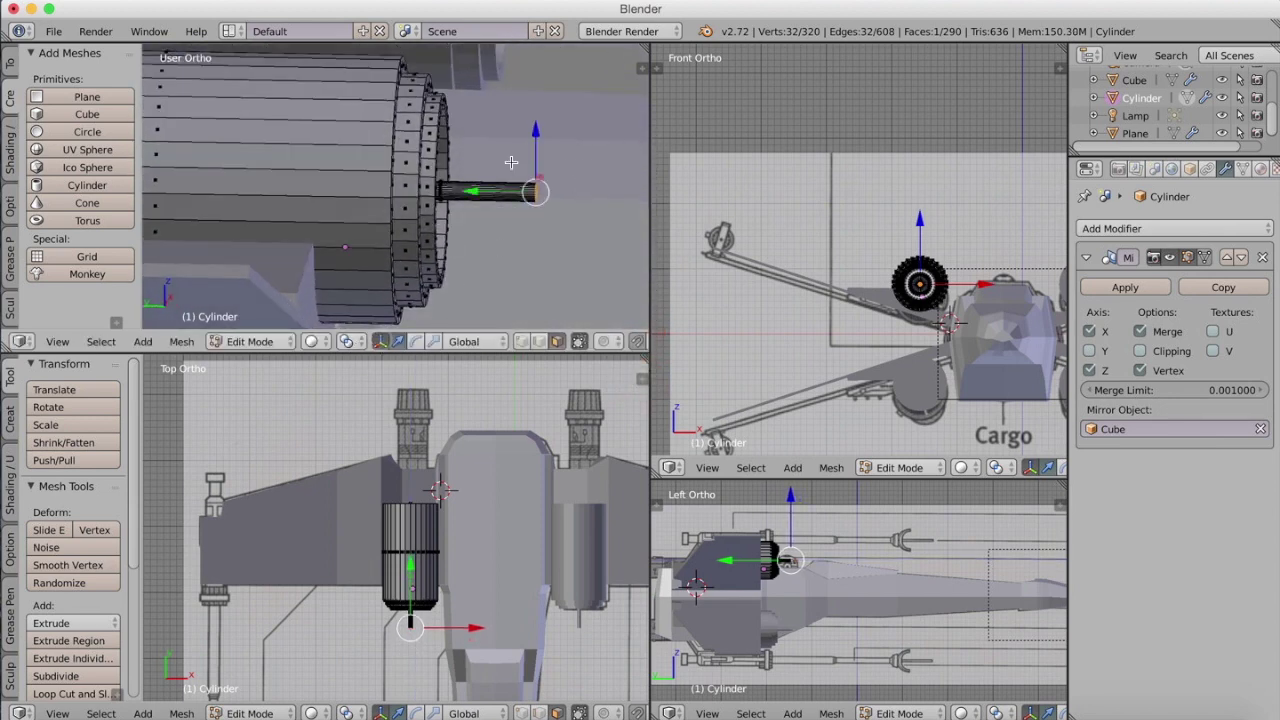
left_click_drag(477, 191, 386, 183)
middle_click_drag(386, 183, 484, 120)
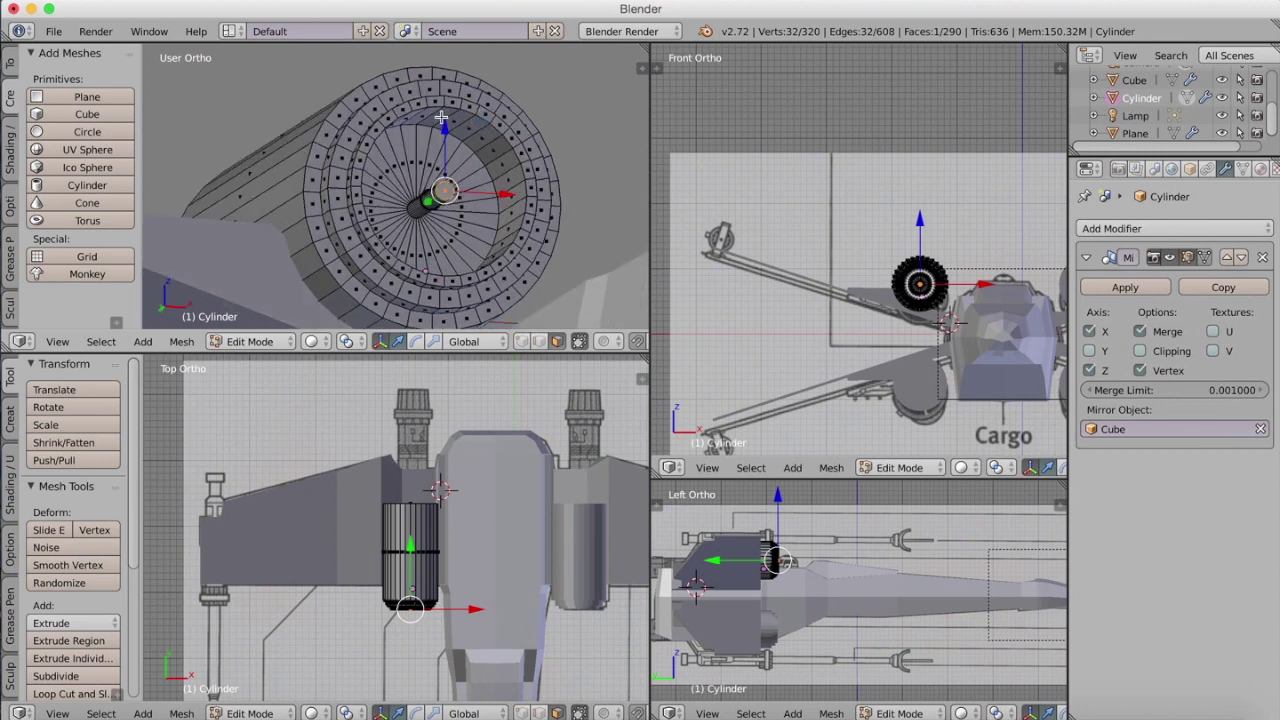
Step: Extrude a face of the intake's inner wall across to the opposite side to form a crossbar
right_click(511, 177)
middle_click_drag(511, 177, 501, 143)
right_click(518, 205)
key("e")
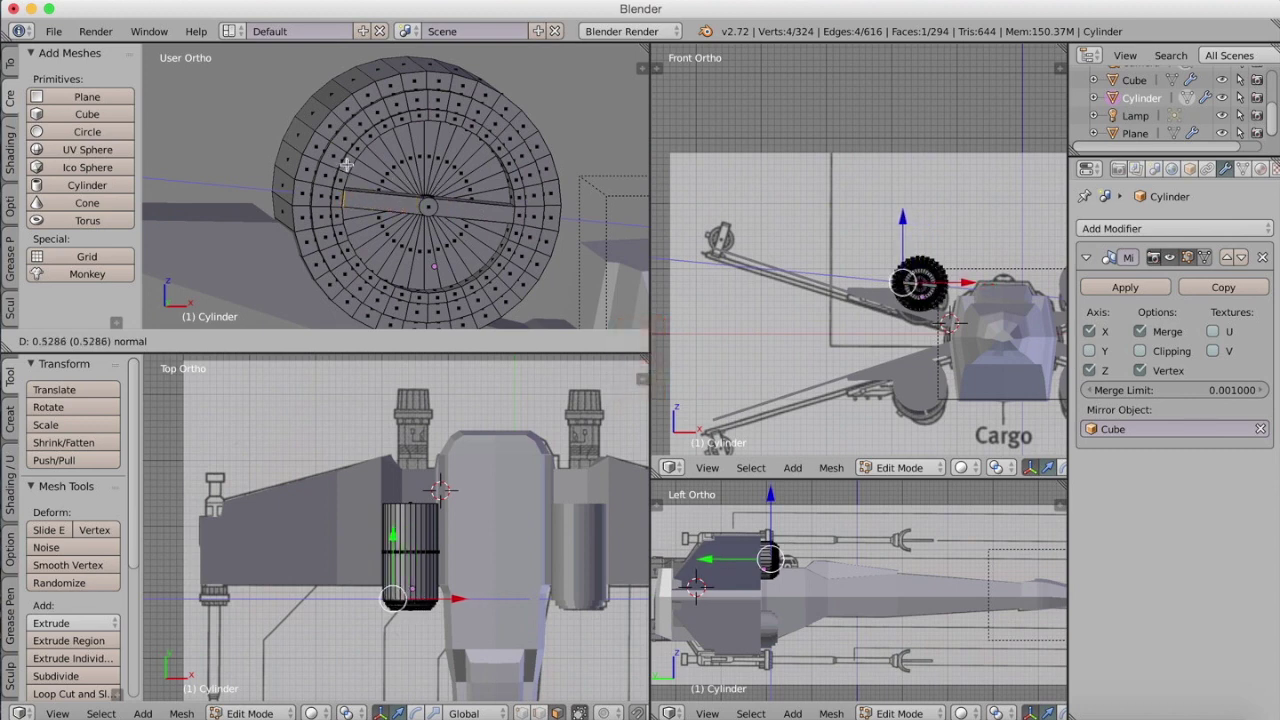
left_click(352, 165)
Step: Merge the upper corner vertices of the crossbar's free end with the adjacent vertices on the intake wall
middle_click_drag(352, 165, 492, 181)
scroll(378, 166, "up", 5)
middle_click_drag(399, 198, 425, 212)
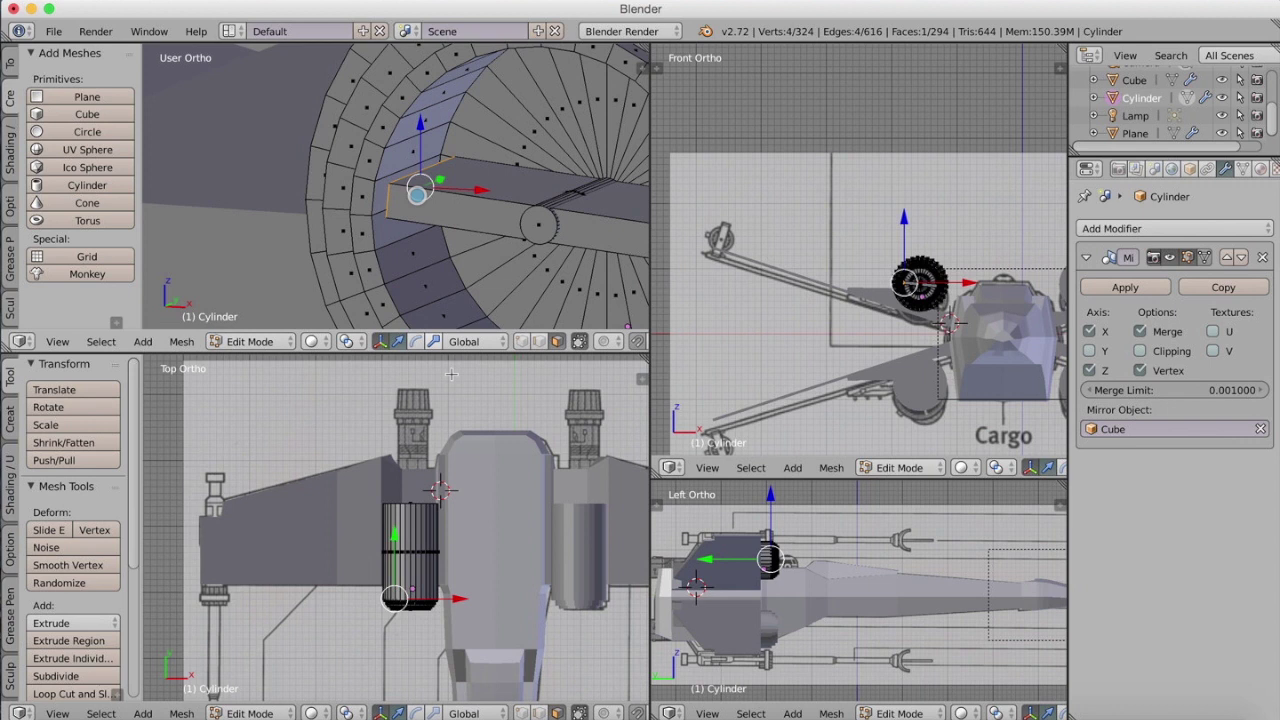
left_click(520, 342)
right_click(384, 173)
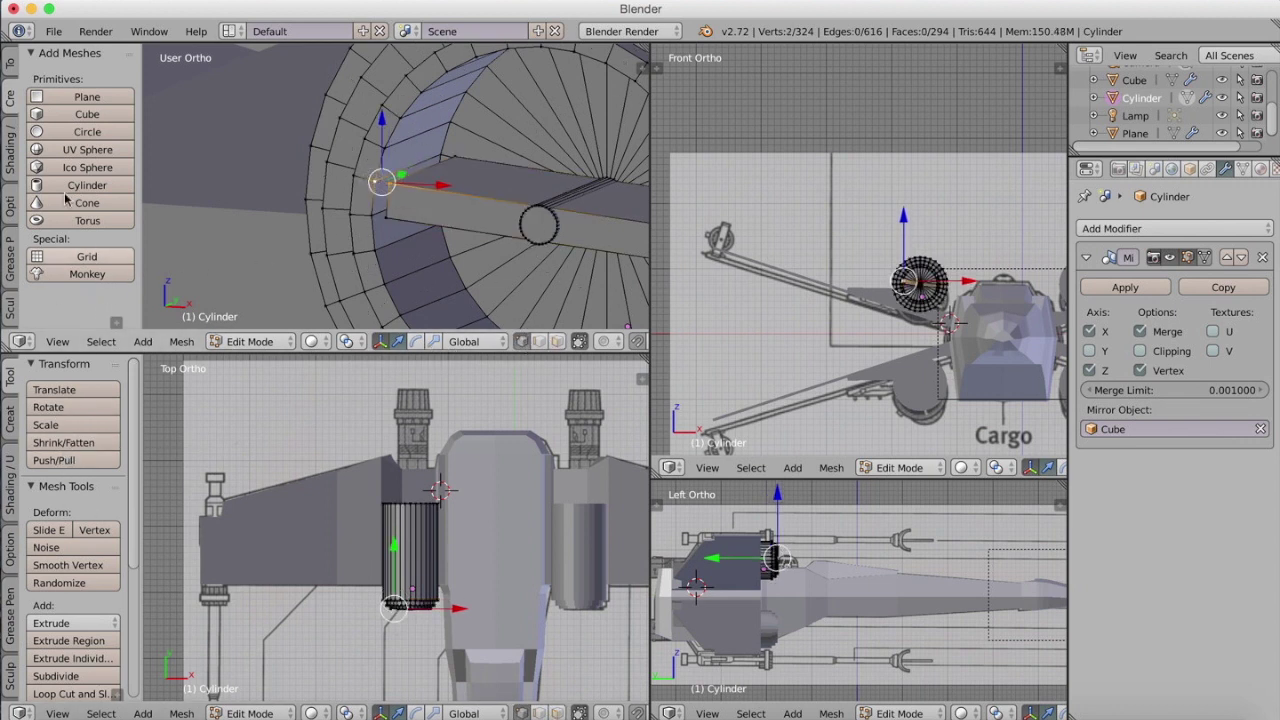
scroll(100, 470, "down", 5)
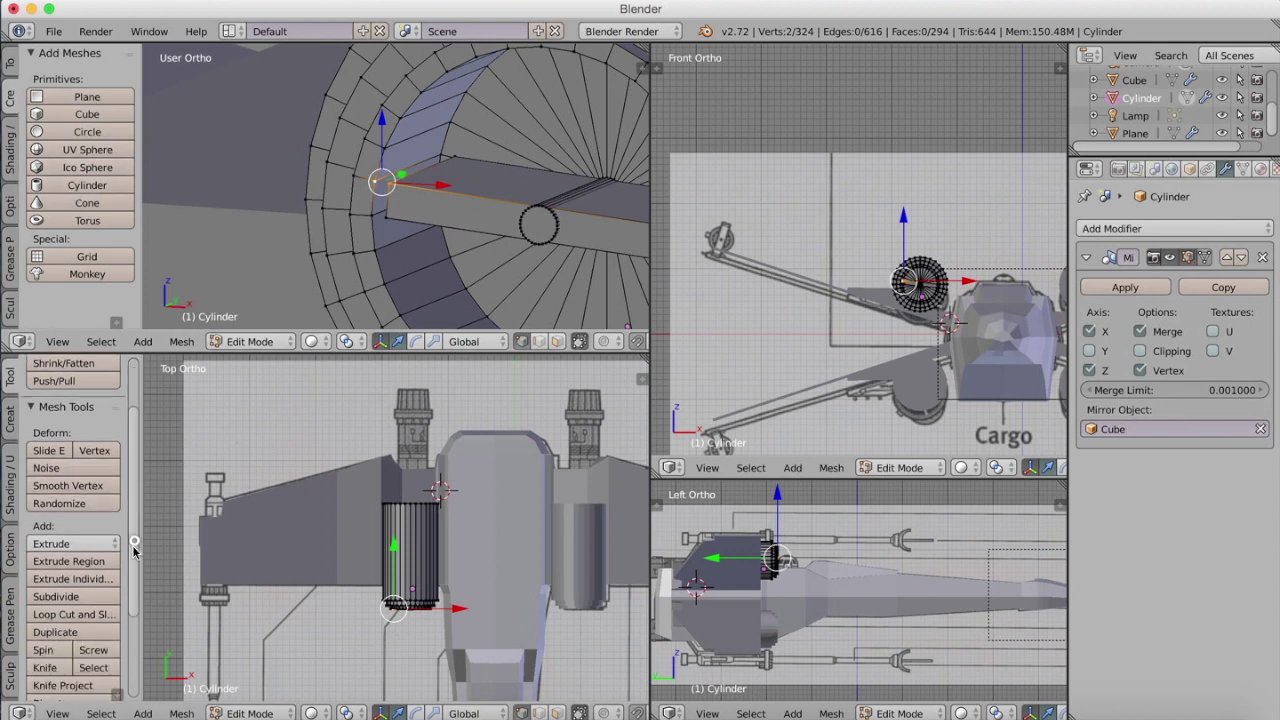
left_click(75, 628)
left_click(30, 527)
right_click(455, 157)
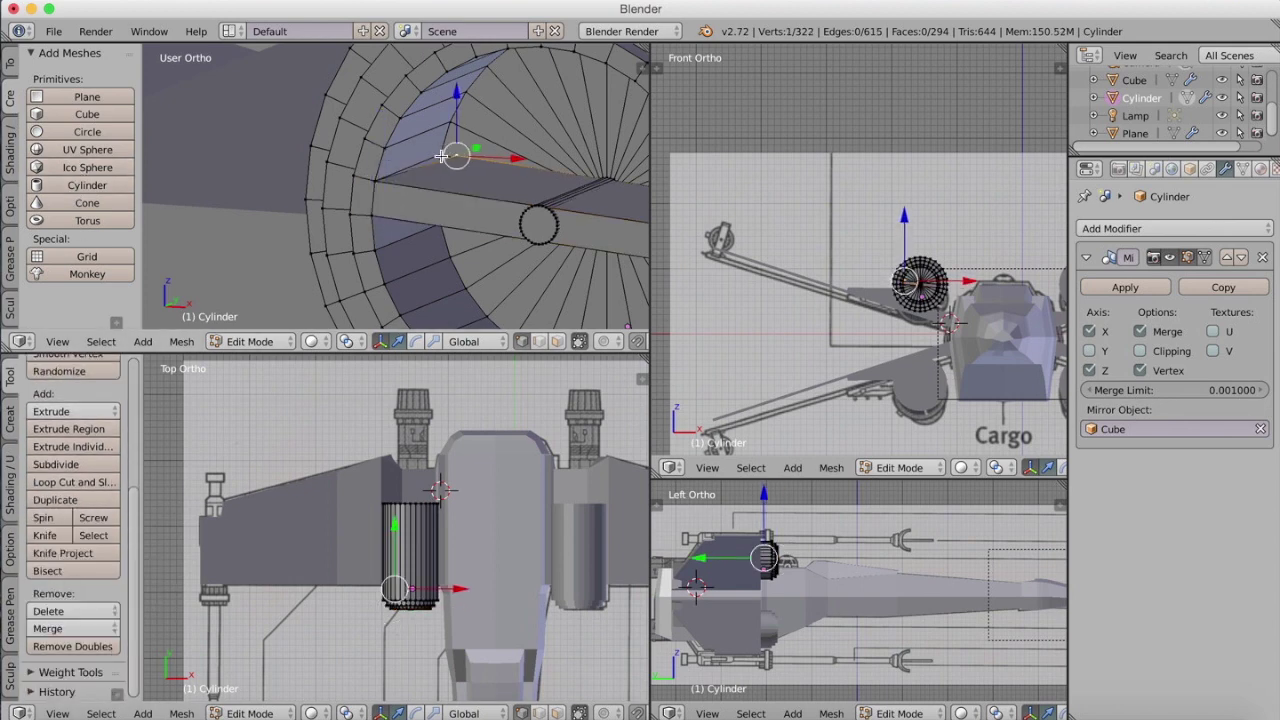
key("super+z")
Step: Merge the remaining corner vertices of the crossbar's free end with the intake wall's vertices
left_click(381, 341)
left_click(70, 628)
left_click(40, 527)
middle_click_drag(400, 190, 443, 191)
left_click(72, 628)
left_click(40, 527)
Step: Move the central rod's end face slightly along Y, then extrude it forward and scale the new face to shape its tip
middle_click_drag(531, 213, 592, 258)
left_click(504, 341)
right_click(536, 199)
left_click_drag(409, 548, 409, 543)
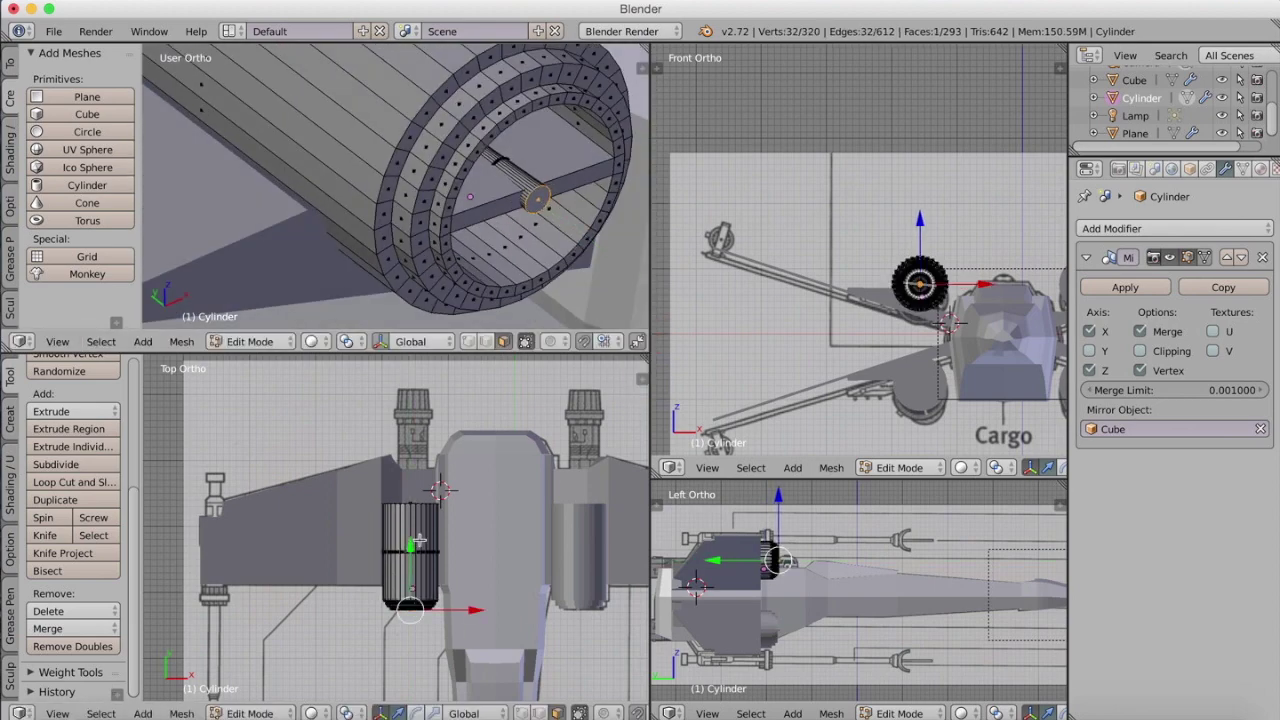
key("e")
left_click(557, 194)
key("s")
left_click(552, 200)
Step: Return to Object Mode and hide the wing to expose the blueprint behind the engines
middle_click_drag(552, 200, 500, 205)
key("Tab")
scroll(512, 245, "down", 8)
right_click(405, 490)
key("h")
Step: Add a cylinder for the rear engine section and set its X rotation to 90°
middle_click_drag(388, 180, 458, 187)
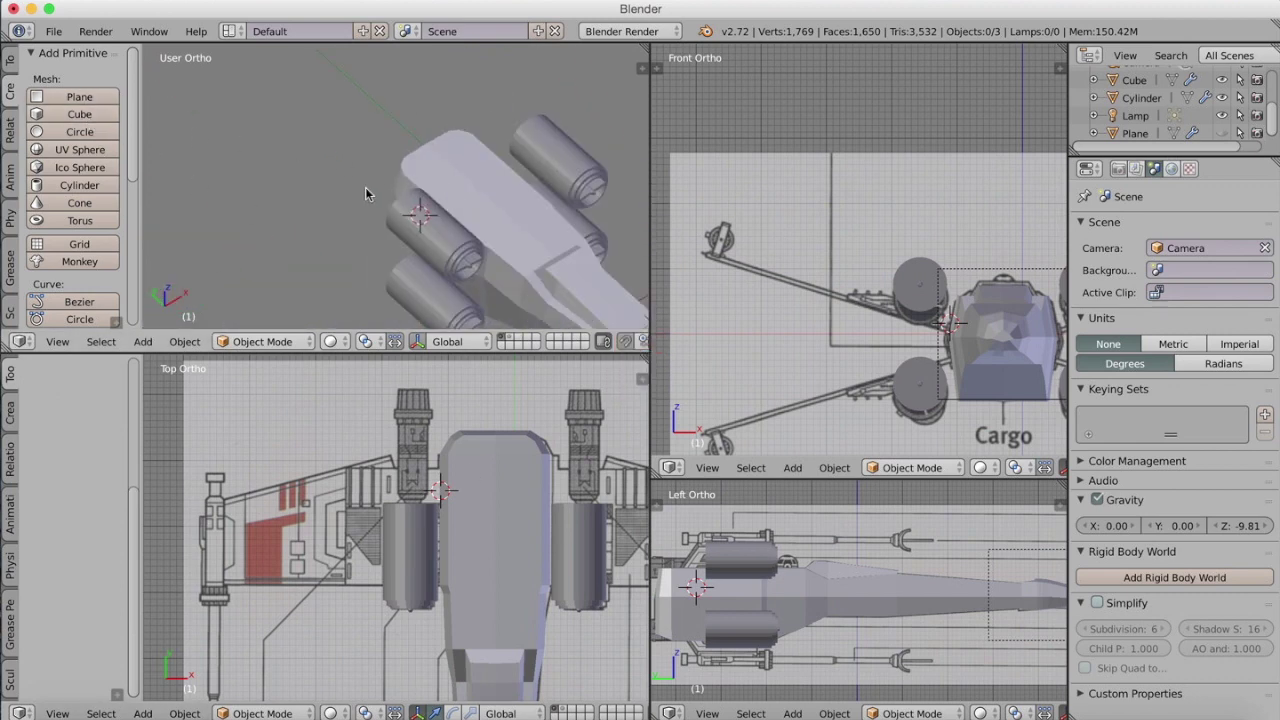
left_click(80, 187)
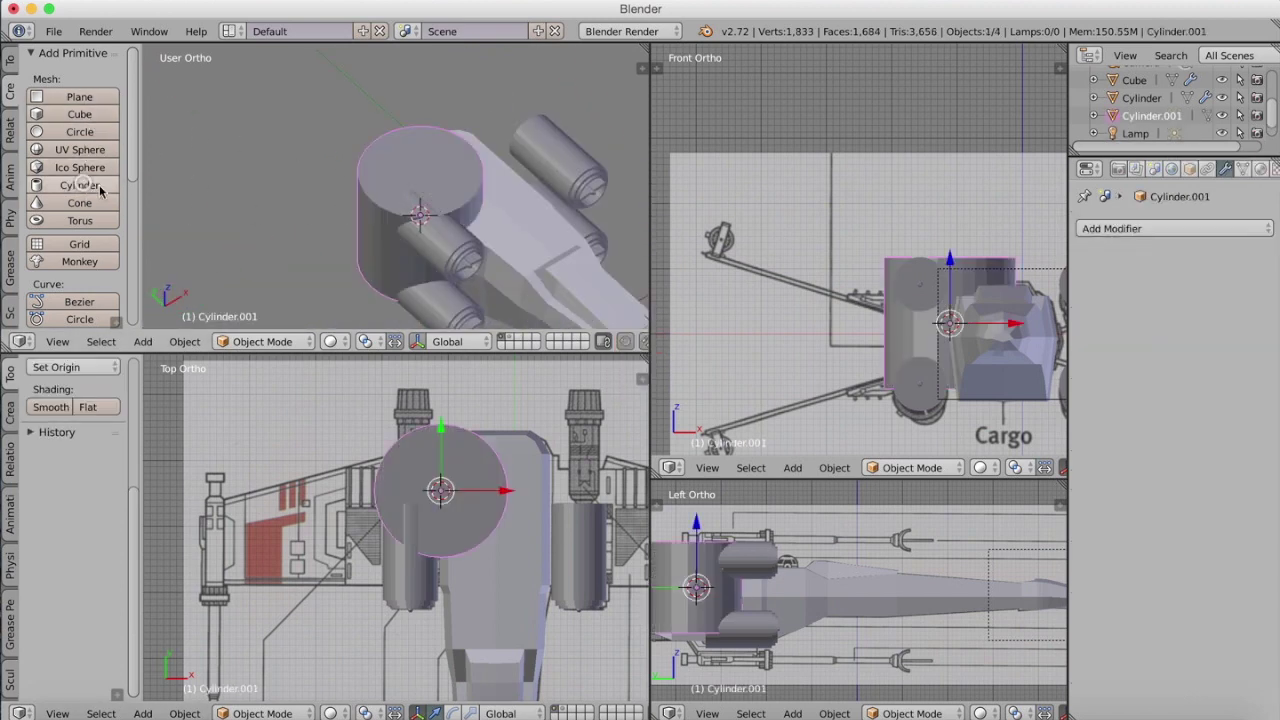
left_click(643, 70)
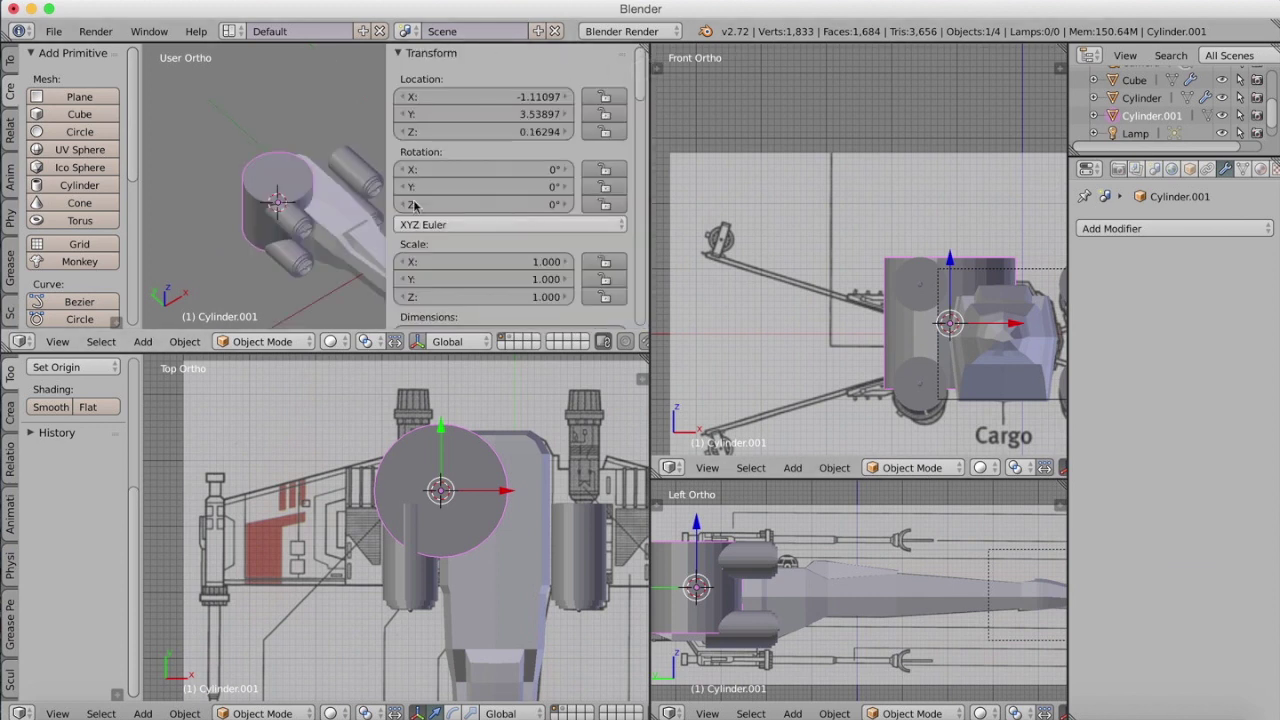
left_click(516, 168)
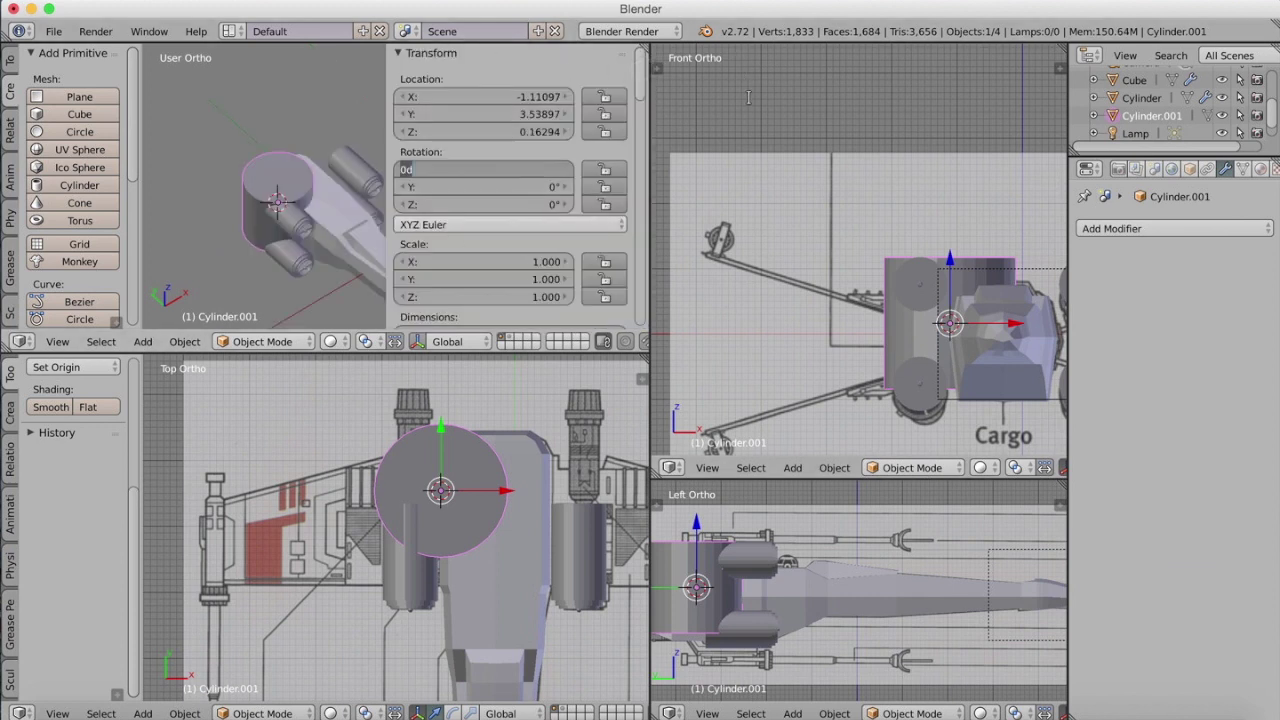
type("90")
key("Return")
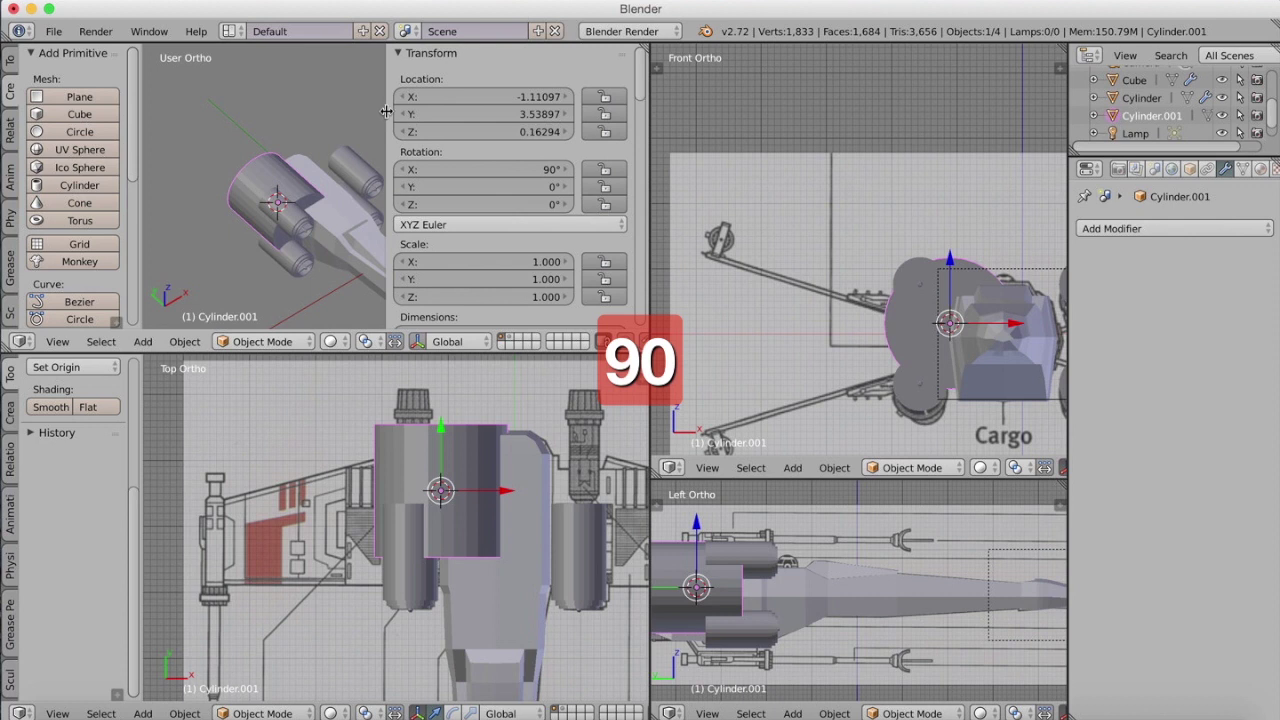
left_click_drag(386, 111, 520, 118)
Step: Scale the cylinder down and move it along X onto the blueprint's rear engine section
key("s")
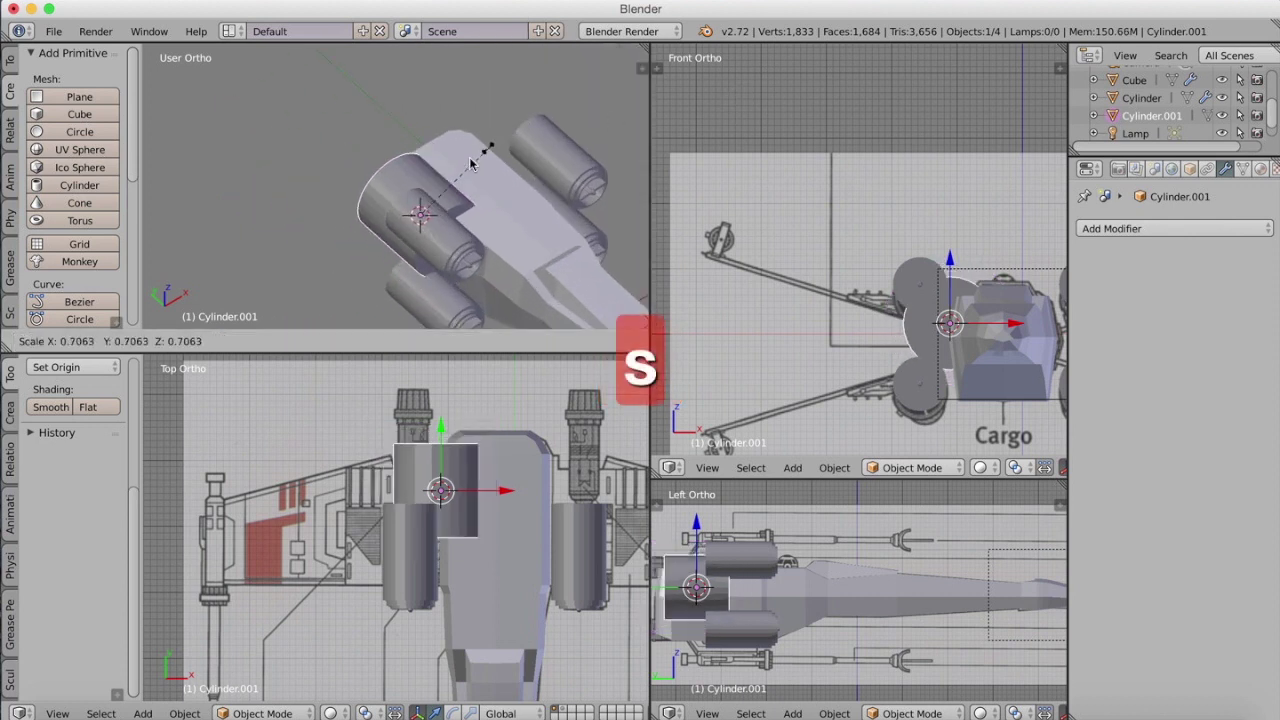
left_click(443, 169)
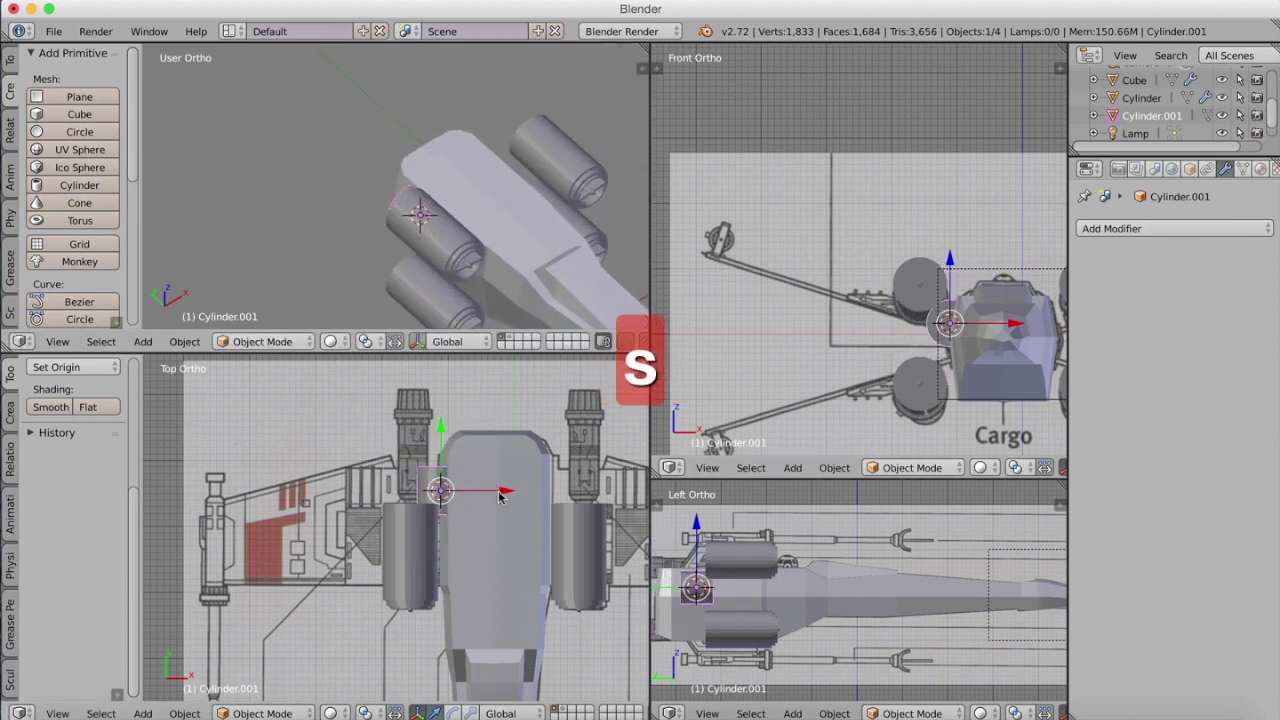
key("g")
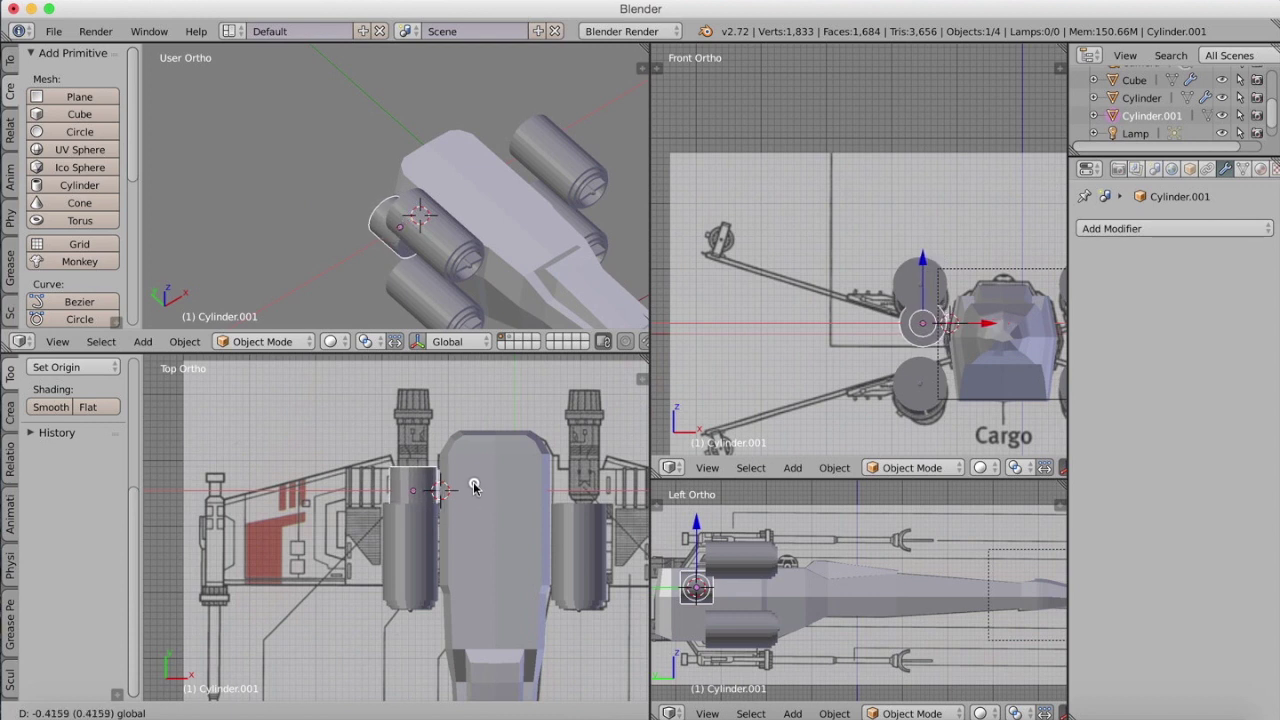
left_click(474, 486)
key("s")
right_click(434, 457)
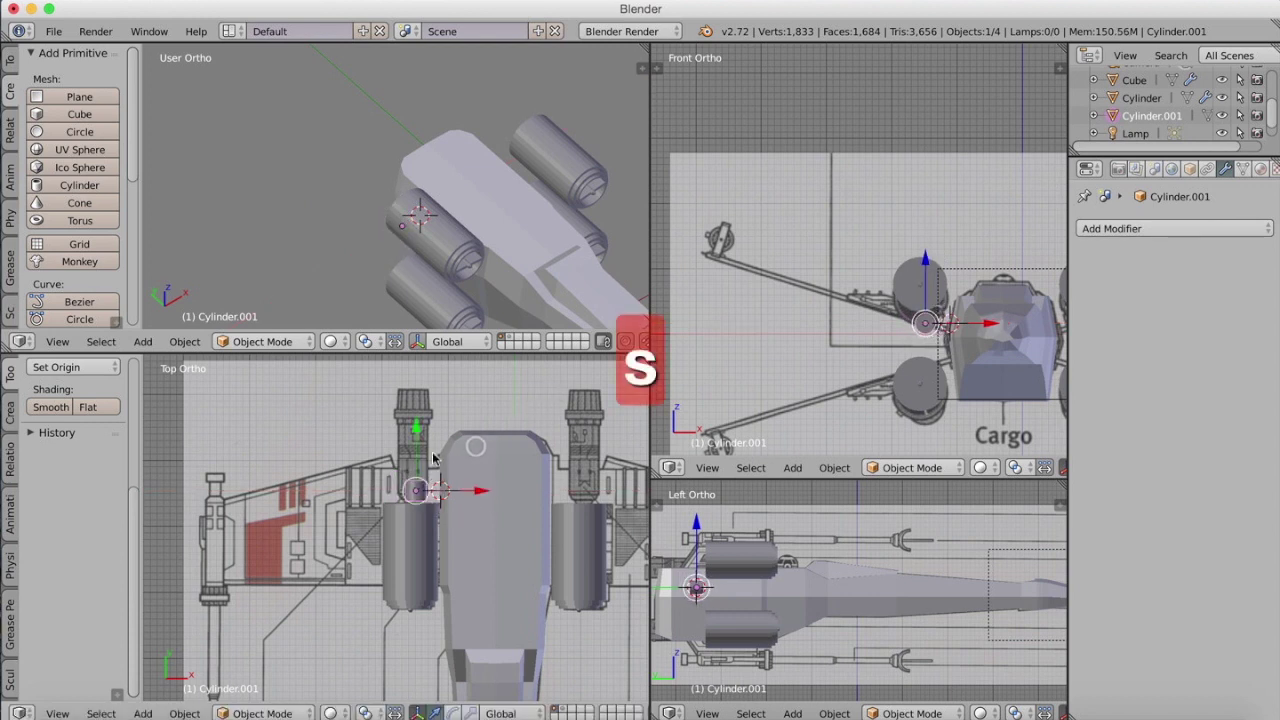
Step: Align the small cylinder with the upper engine's rear end along X, Y and Z
mouse_move(416, 429)
left_mouse_down()
mouse_move(414, 396)
mouse_move(418, 418)
left_mouse_up()
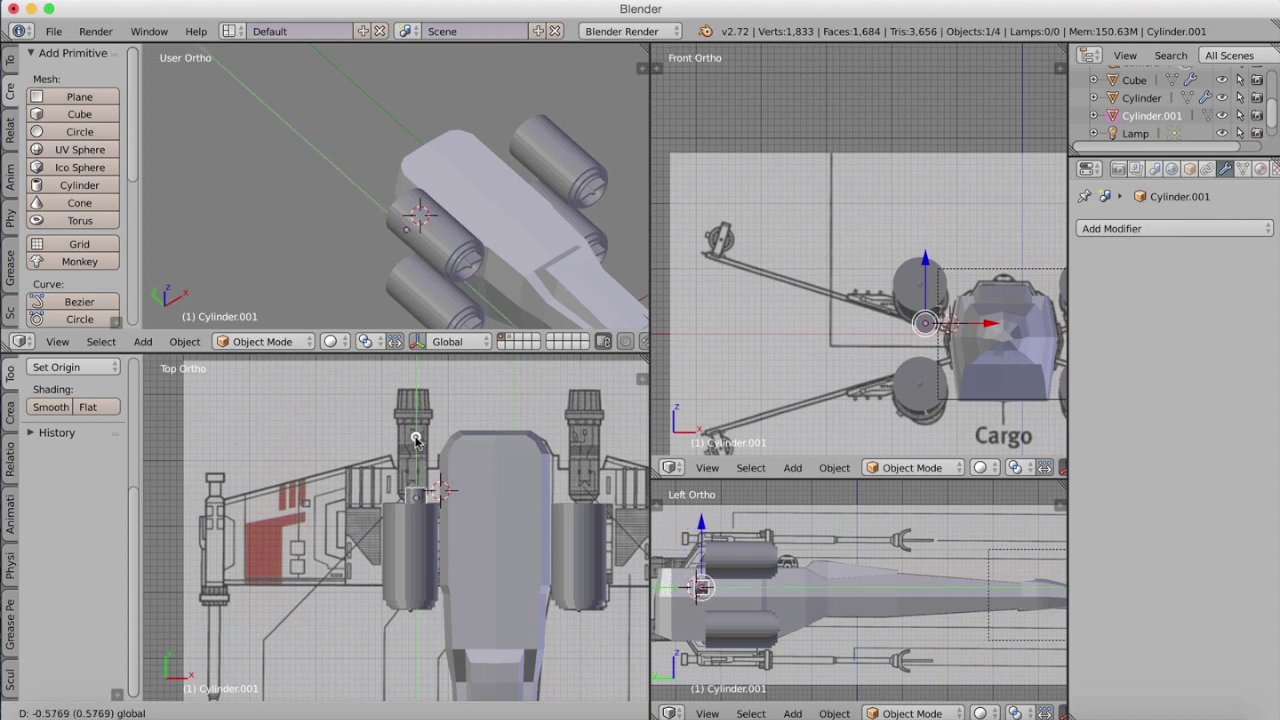
left_click_drag(417, 449, 417, 450)
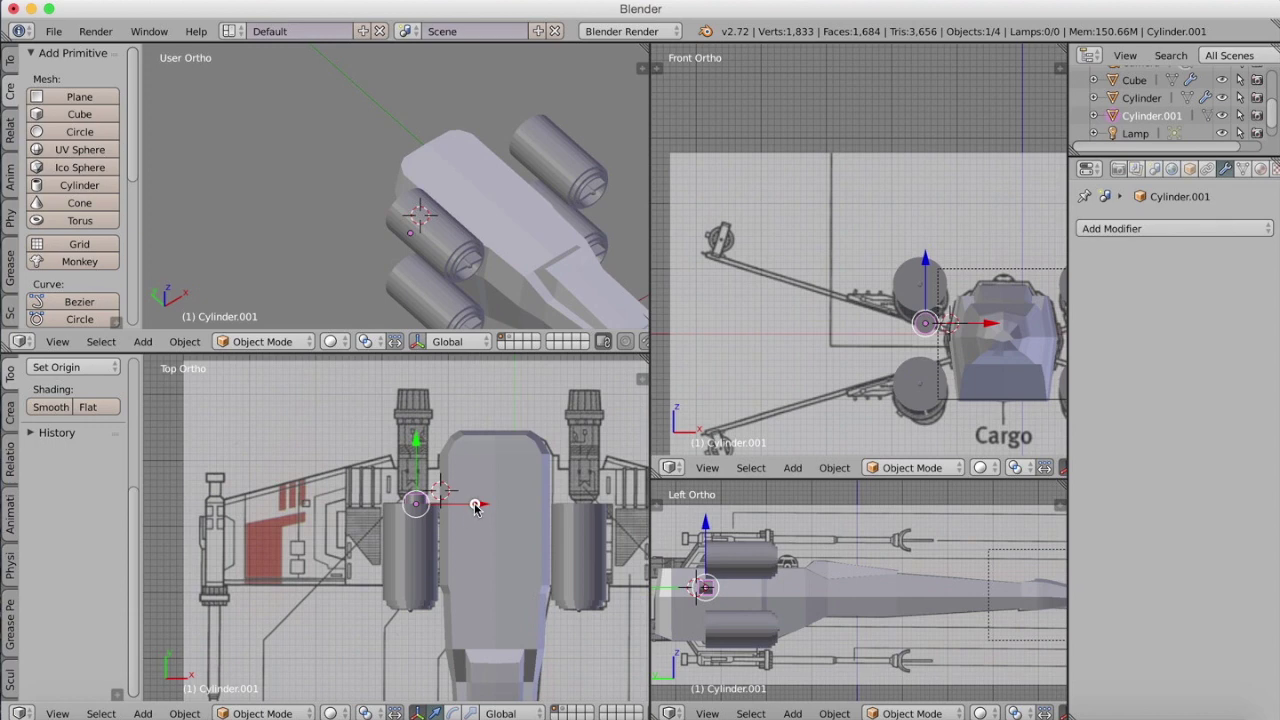
left_click_drag(475, 505, 472, 505)
left_click_drag(420, 439, 423, 444)
middle_click_drag(430, 280, 575, 215)
left_click_drag(707, 522, 707, 497)
middle_click_drag(385, 215, 454, 206)
Step: In Edit Mode, extrude the cylinder's rear face in short segments and scale them to form a flared neck
key("Tab")
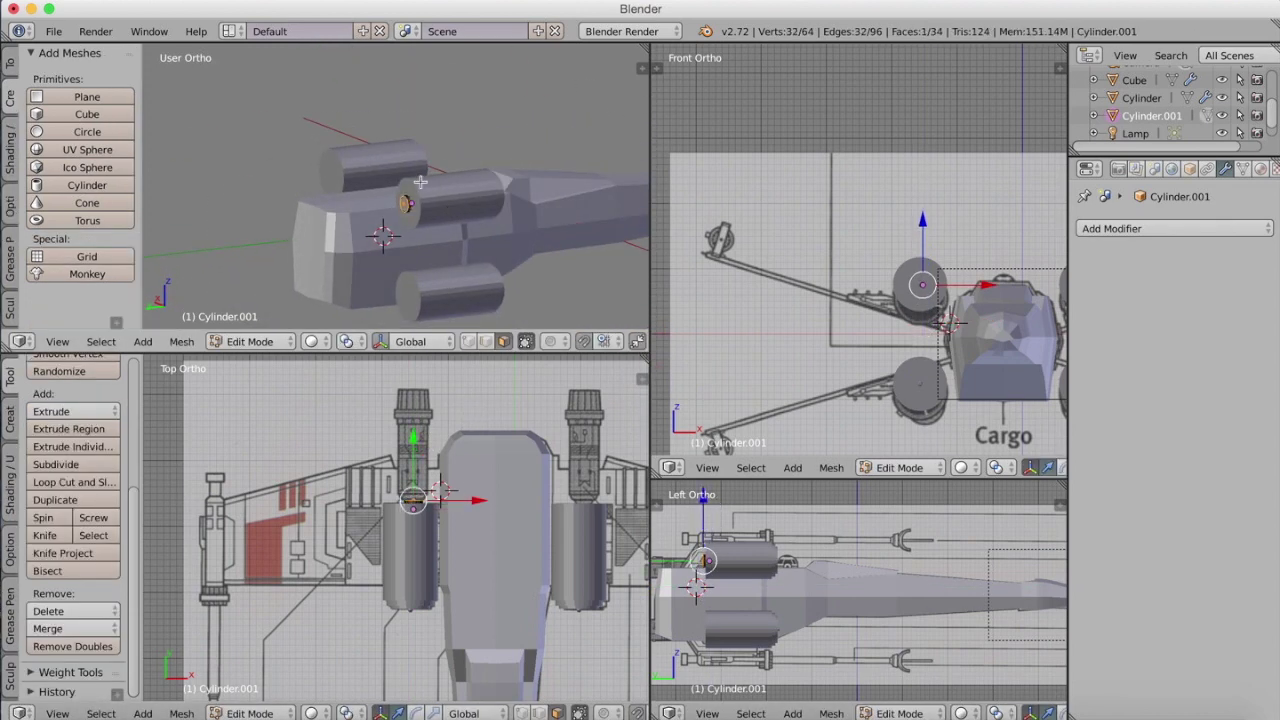
key("e")
key("e")
key("e")
key("s")
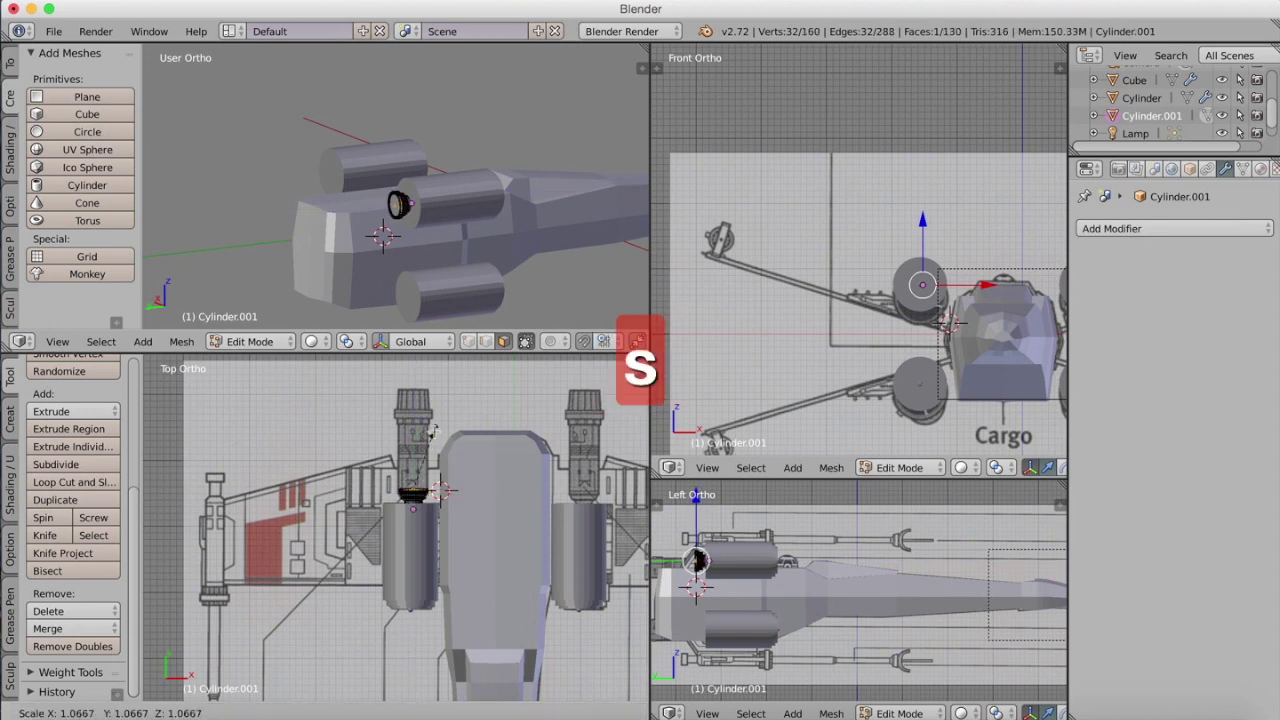
left_click(434, 432)
Step: Extrude the rear face backward into a long straight section following the blueprint's engine outline
middle_click_drag(425, 262, 475, 250)
scroll(475, 250, "up", 5)
key("e")
left_click(435, 404)
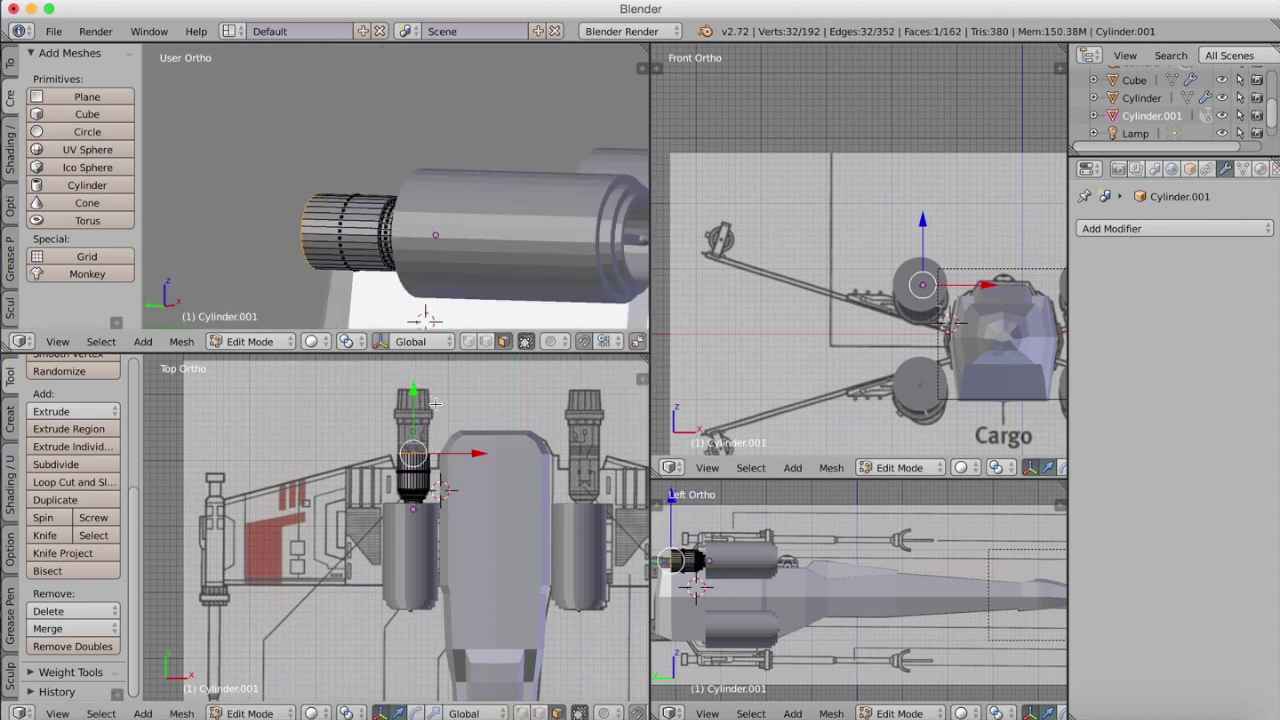
Step: Extrude a series of short, slightly scaled segments at the section's end to form a narrow ring band
key("KP_Decimal")
key("e")
left_click(412, 420)
key("e")
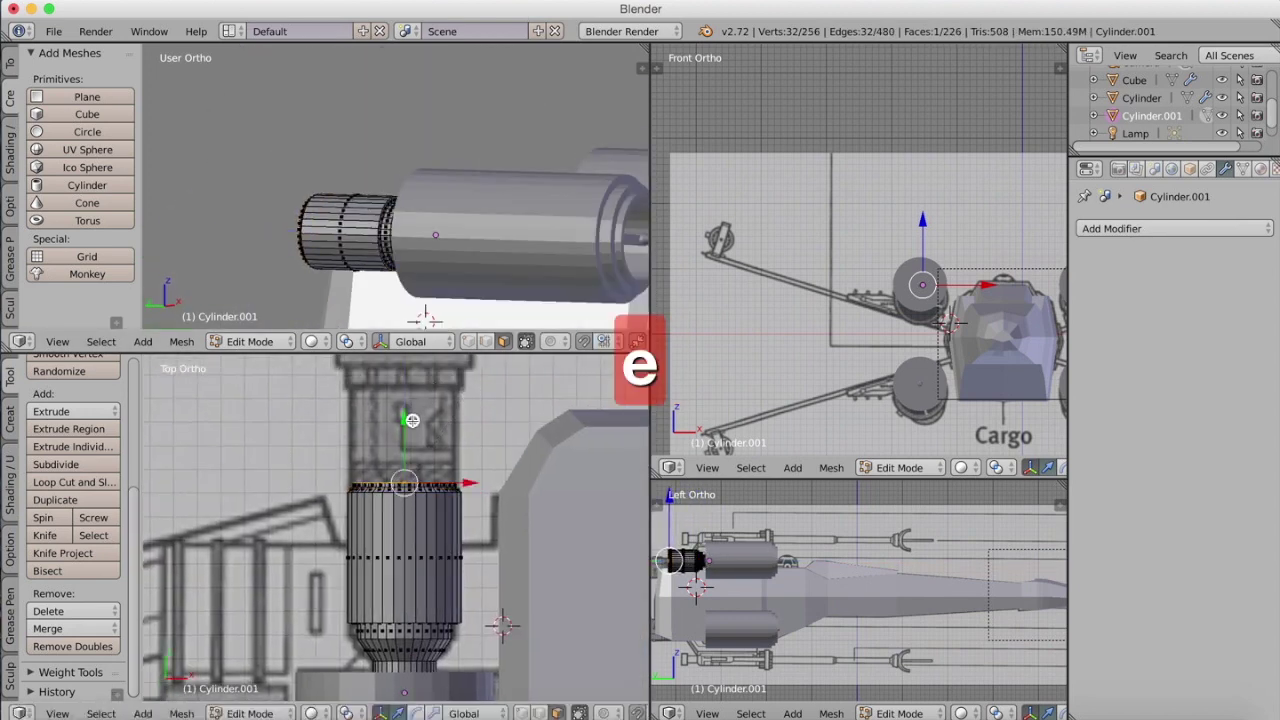
key("e")
key("e")
key("e")
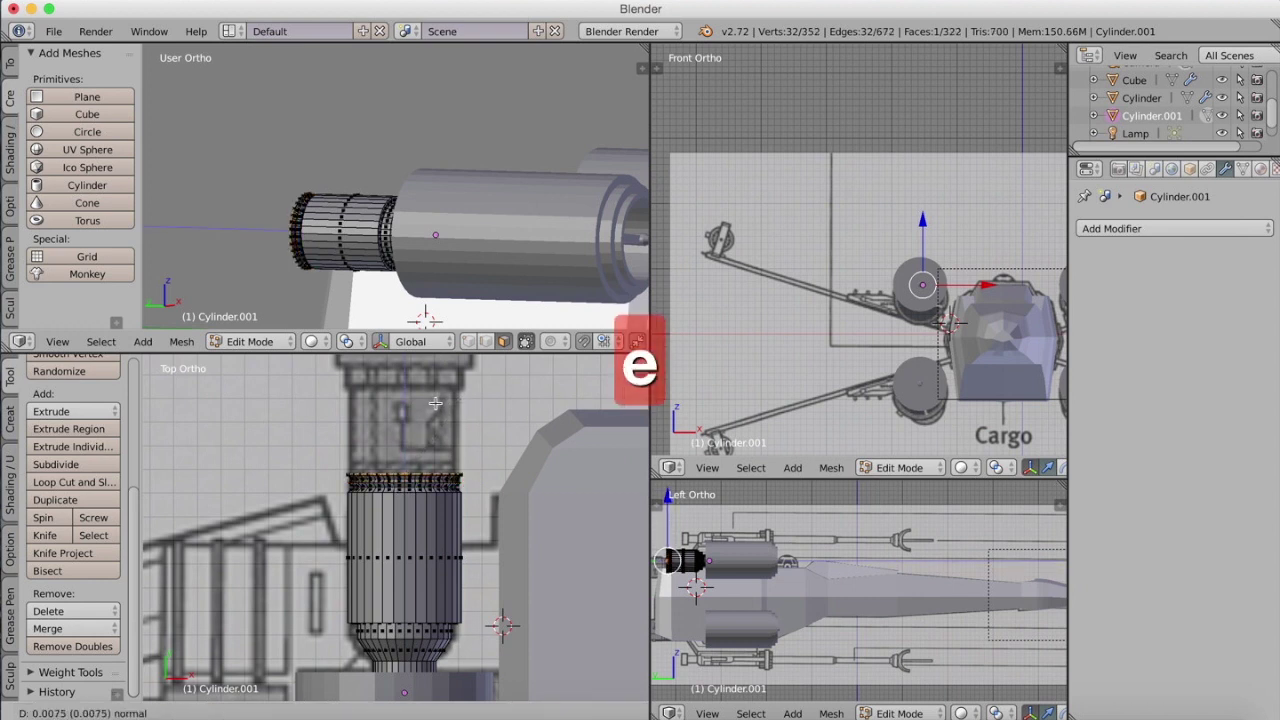
left_click(435, 403)
key("e")
key("s")
left_click(440, 398)
Step: Extrude the next straight section up to the blueprint's collar, then extrude and slightly widen the collar's first stage
key("e")
left_click(453, 318)
key("e")
key("s")
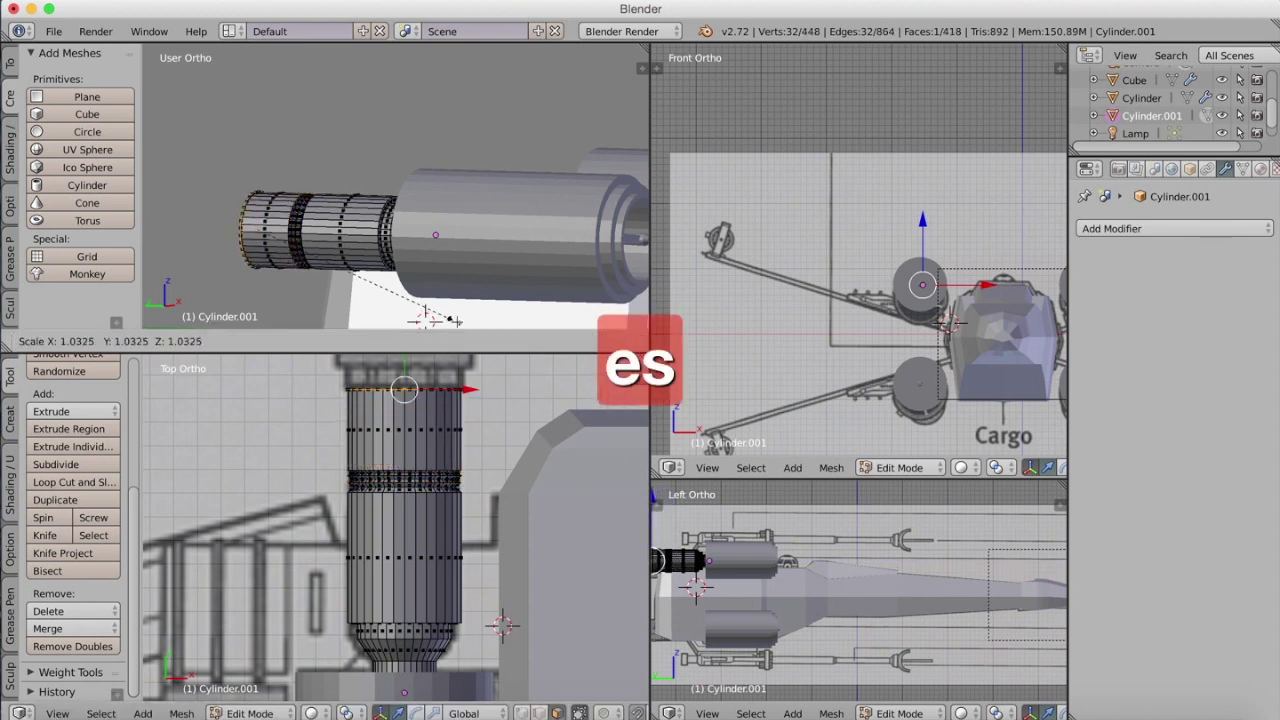
left_click(457, 321)
key("e")
left_click(435, 364)
Step: Extrude and scale up the wide collar ring, then scale its rear face inward for the nozzle
middle_click_drag(435, 364, 428, 549, "shift")
key("e")
key("s")
left_click(430, 510)
key("e")
key("e")
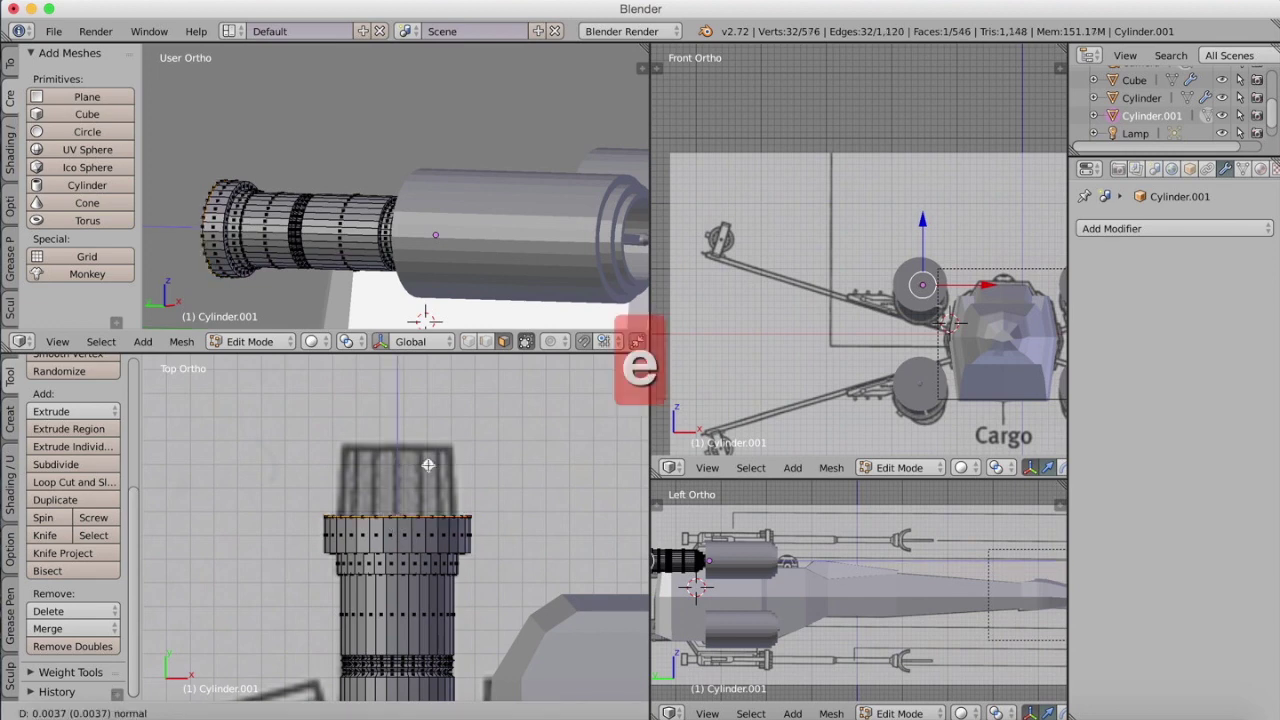
key("s")
left_click(421, 473)
Step: Extrude the nozzle from the collar to the blueprint's rear end and scale its end face into a taper
key("e")
left_click(406, 411)
key("super+z")
key("e")
left_click(418, 394)
key("s")
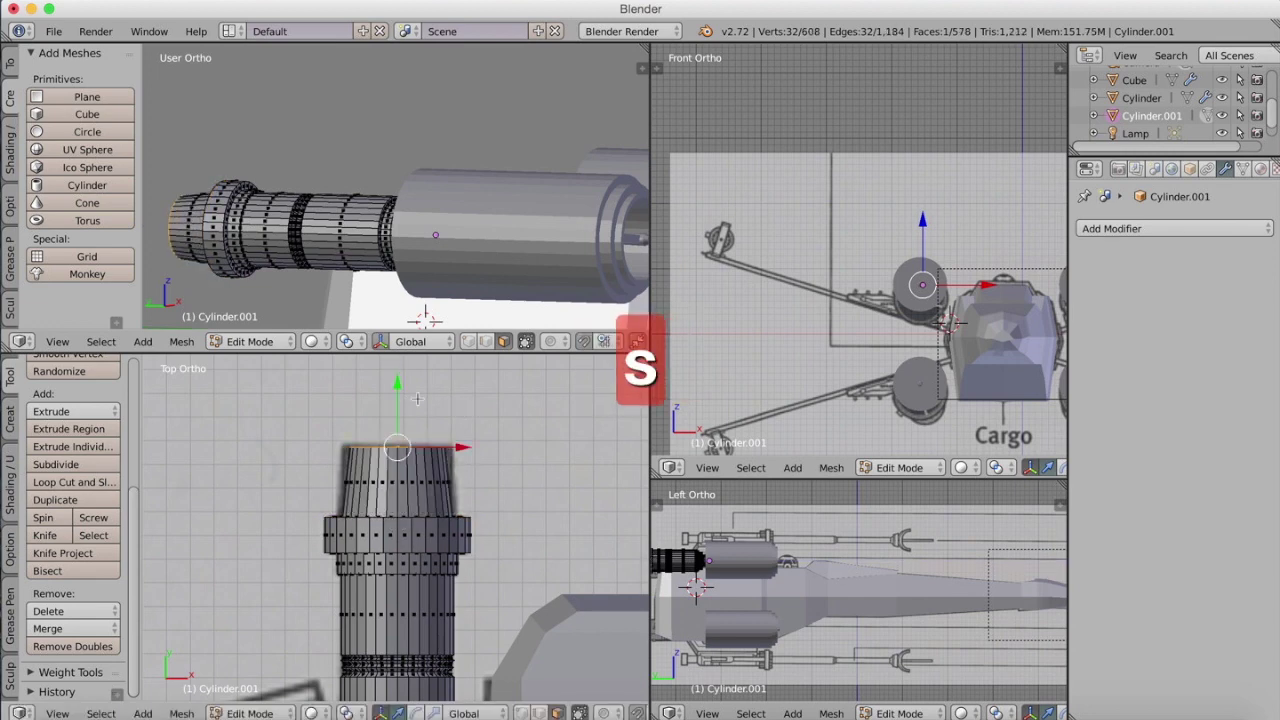
key("s")
left_click(428, 394)
Step: Add a Mirror modifier to the rear engine section with Cube as mirror object and the X and Z axes enabled
scroll(428, 396, "down", 8)
middle_click_drag(428, 396, 462, 370)
key("KP_7")
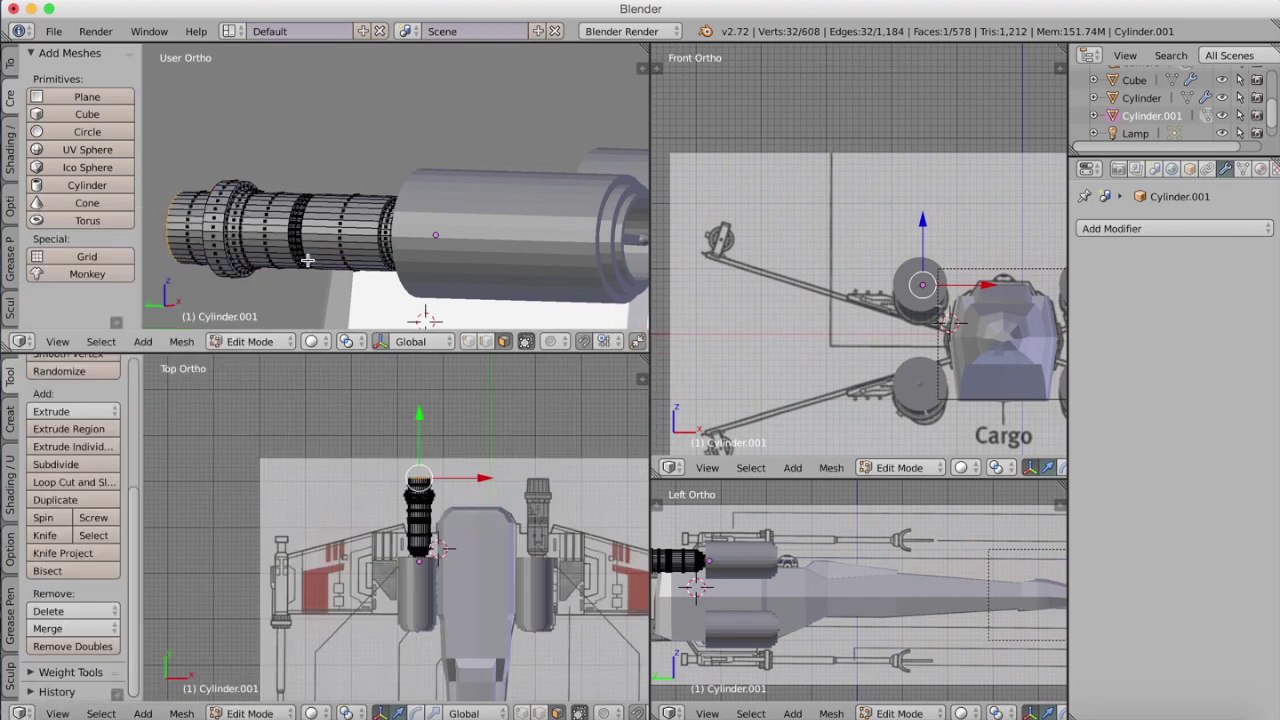
scroll(308, 260, "down", 7)
middle_click_drag(308, 260, 480, 285)
left_click(1117, 229)
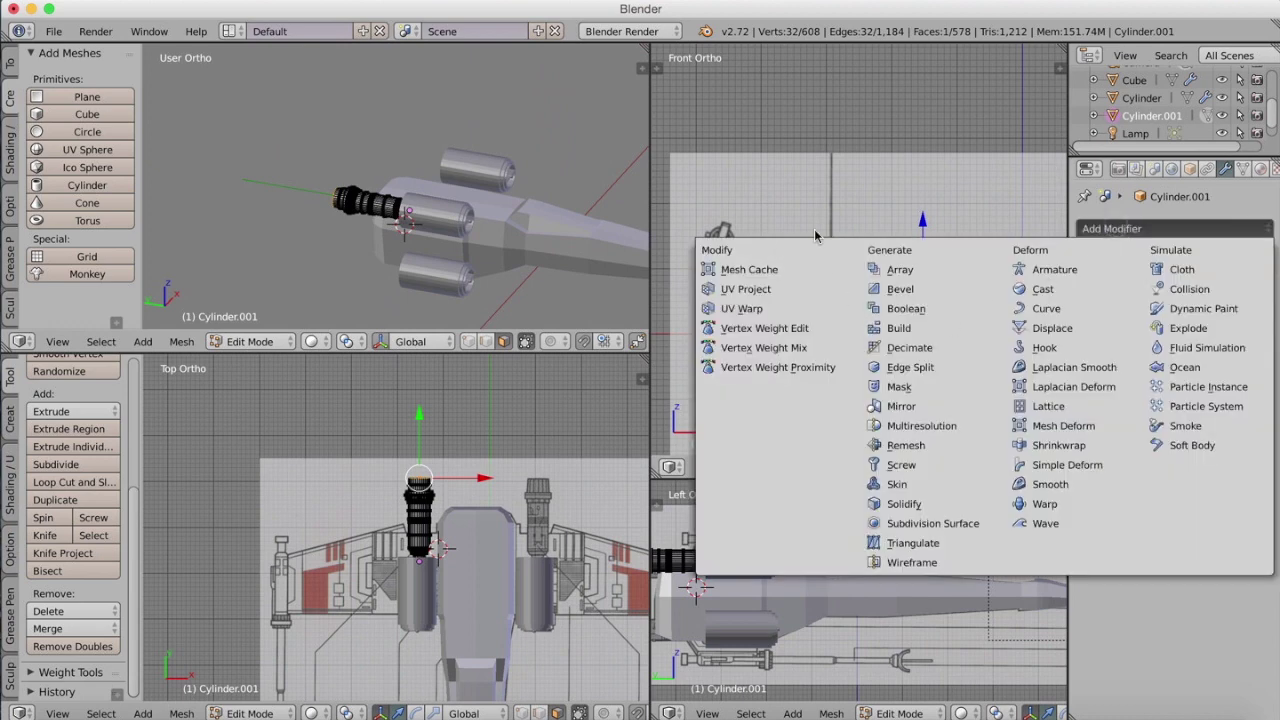
left_click(905, 406)
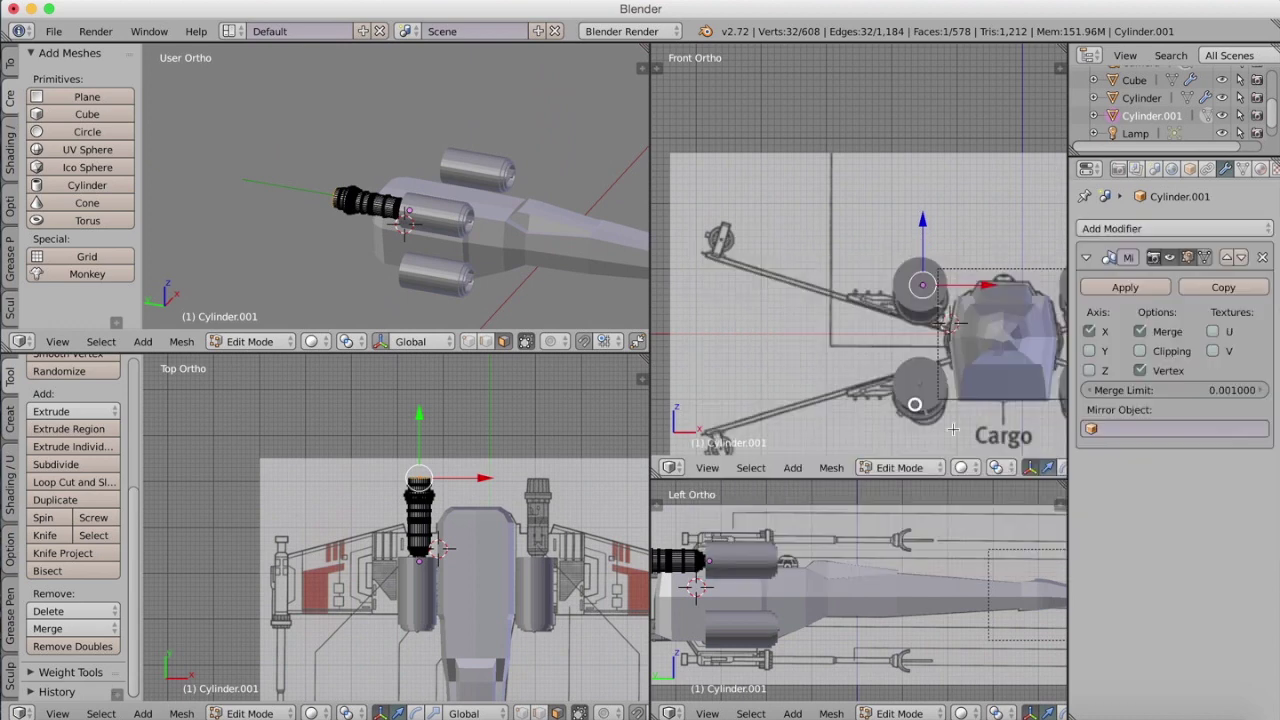
left_click(1140, 428)
left_click(1128, 446)
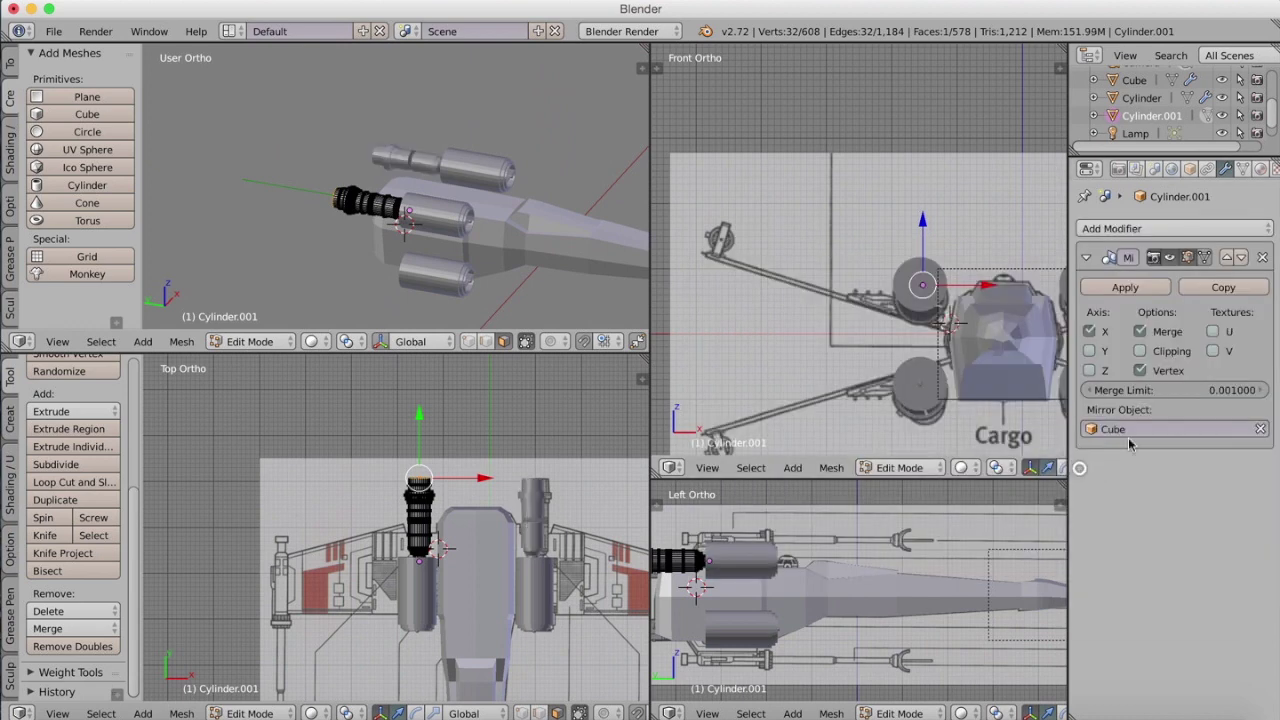
left_click(1090, 370)
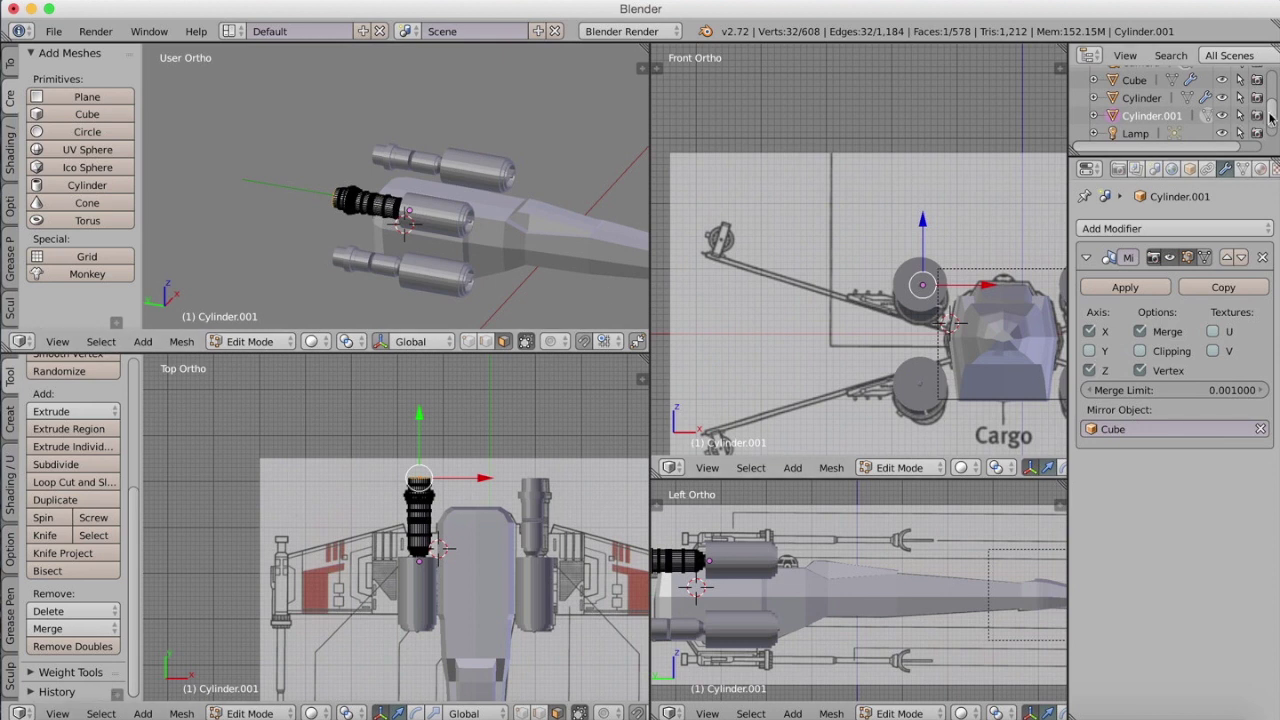
Step: Unhide the wing plane and check the mirrored engines on the whole ship
left_click_drag(1271, 118, 1270, 132)
left_click(1224, 135)
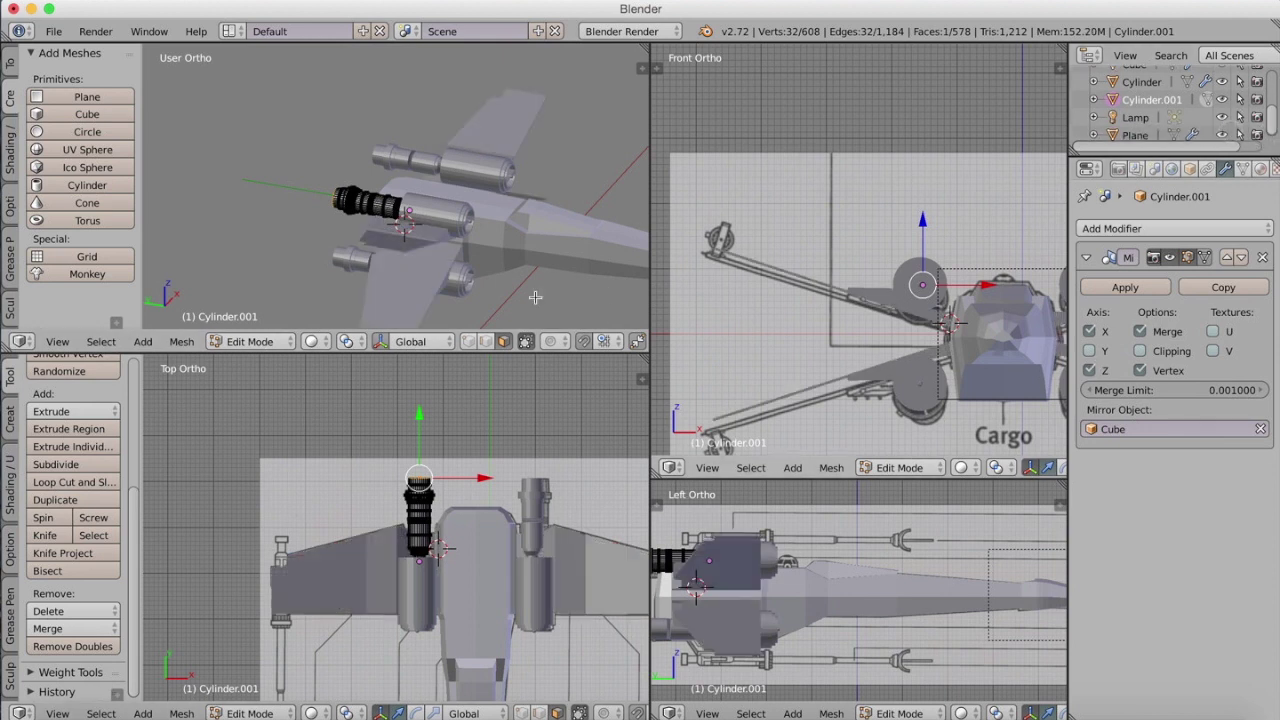
middle_click_drag(535, 297, 458, 219)
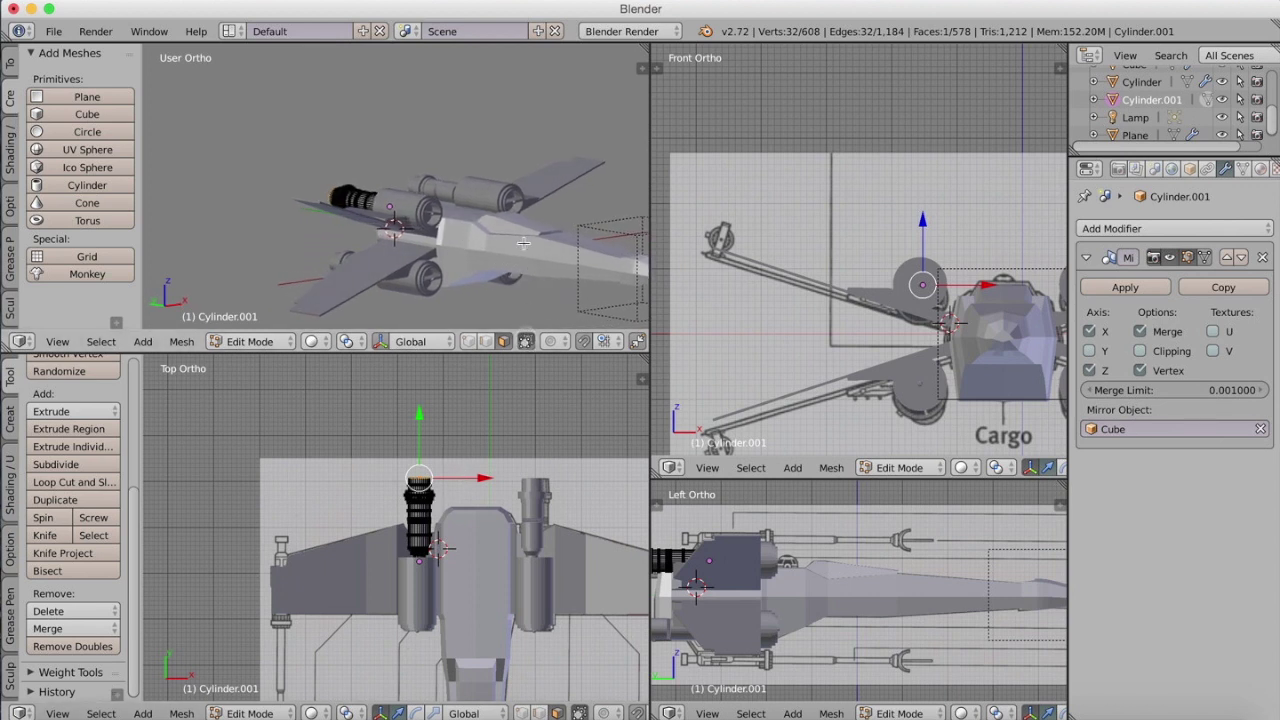
middle_click_drag(517, 248, 382, 165)
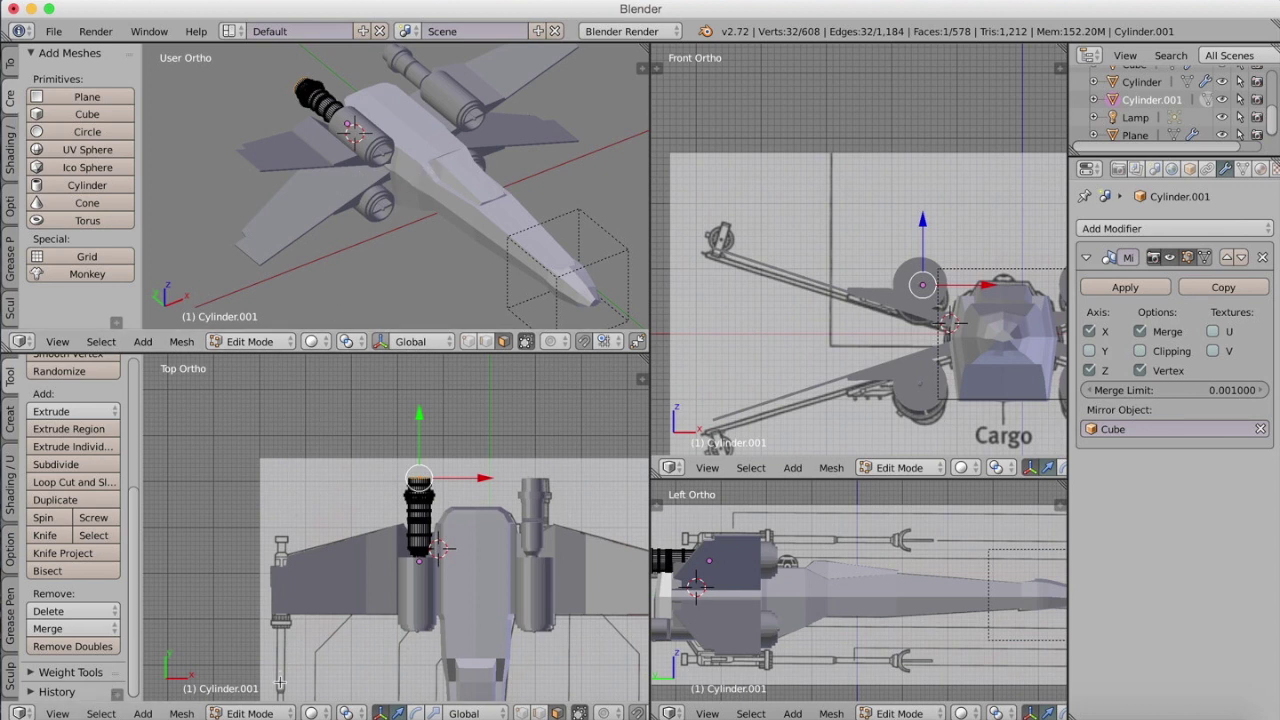
Step: In Object Mode, add another cylinder, scale it down and move it to the wingtip laser cannon's front end
middle_click_drag(355, 513, 350, 413, "shift")
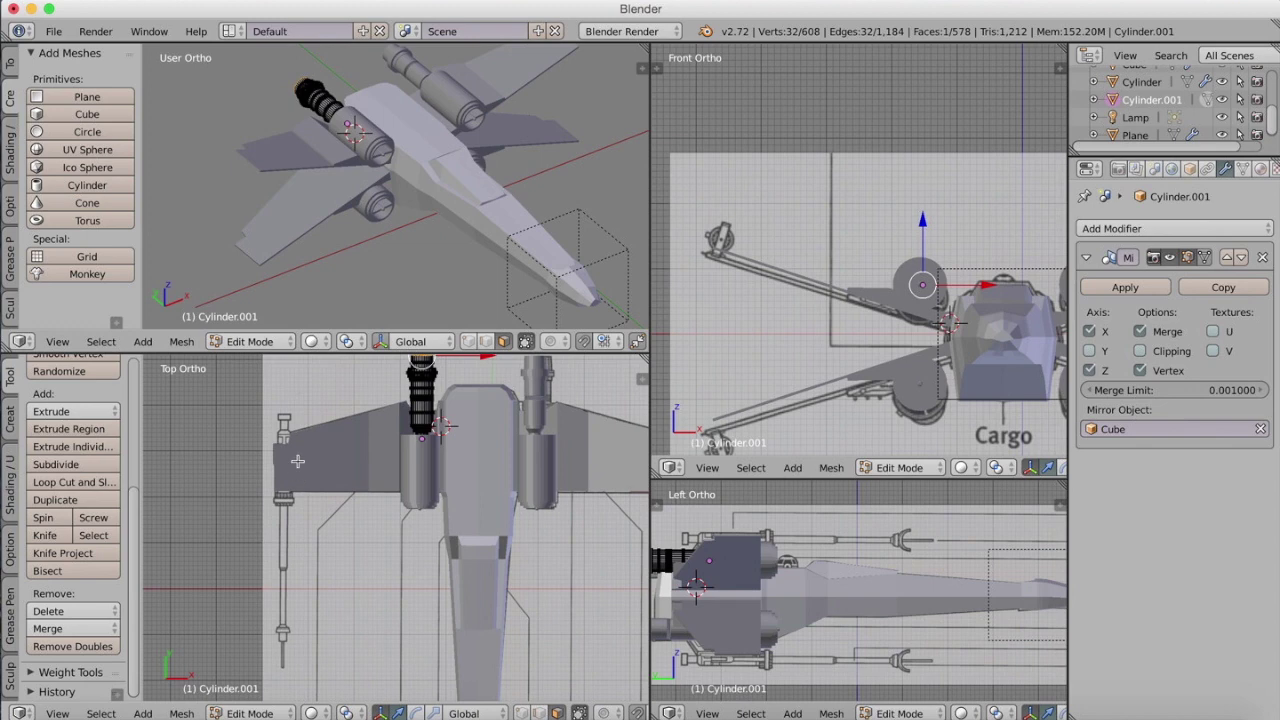
key("Tab")
left_click(80, 185)
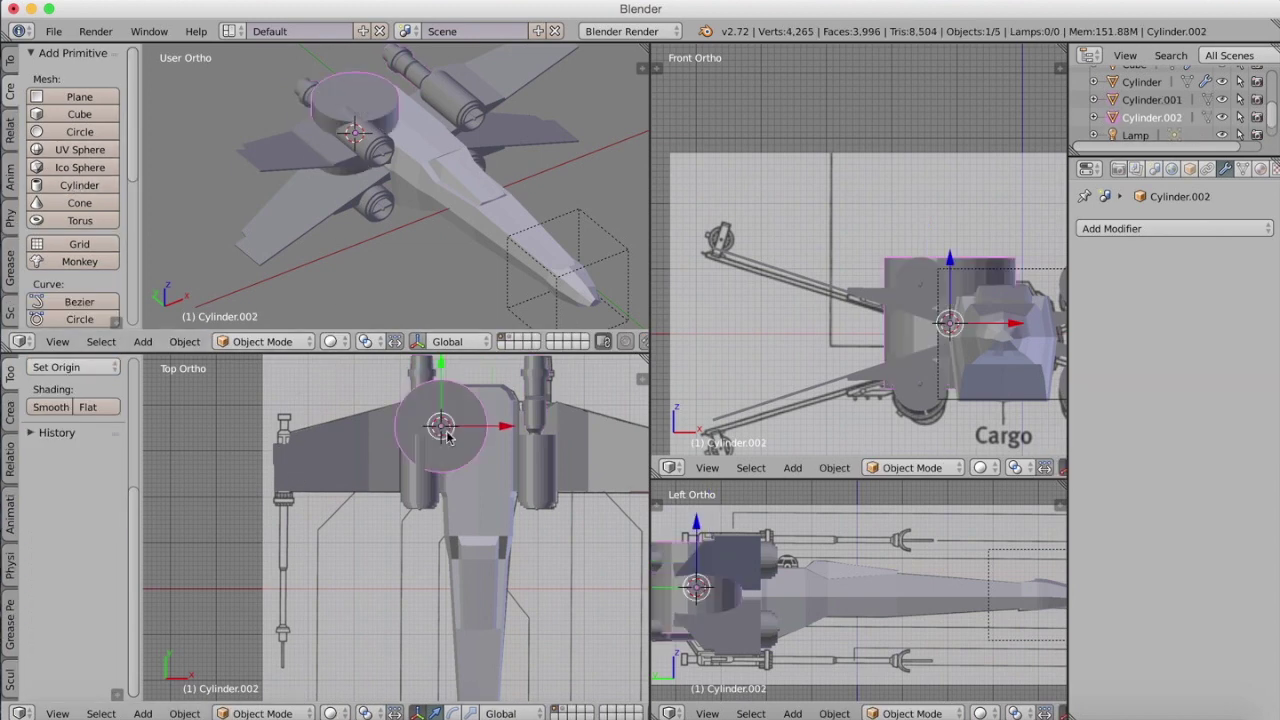
key("s")
left_click(477, 426)
left_click_drag(508, 426, 351, 426)
left_click_drag(284, 368, 284, 597)
Step: Set the new cylinder's rotation to 90° on X, leaving Y at 0°
left_click(642, 69)
left_click(485, 186)
type("90")
left_click(485, 186)
type("0")
left_click(485, 168)
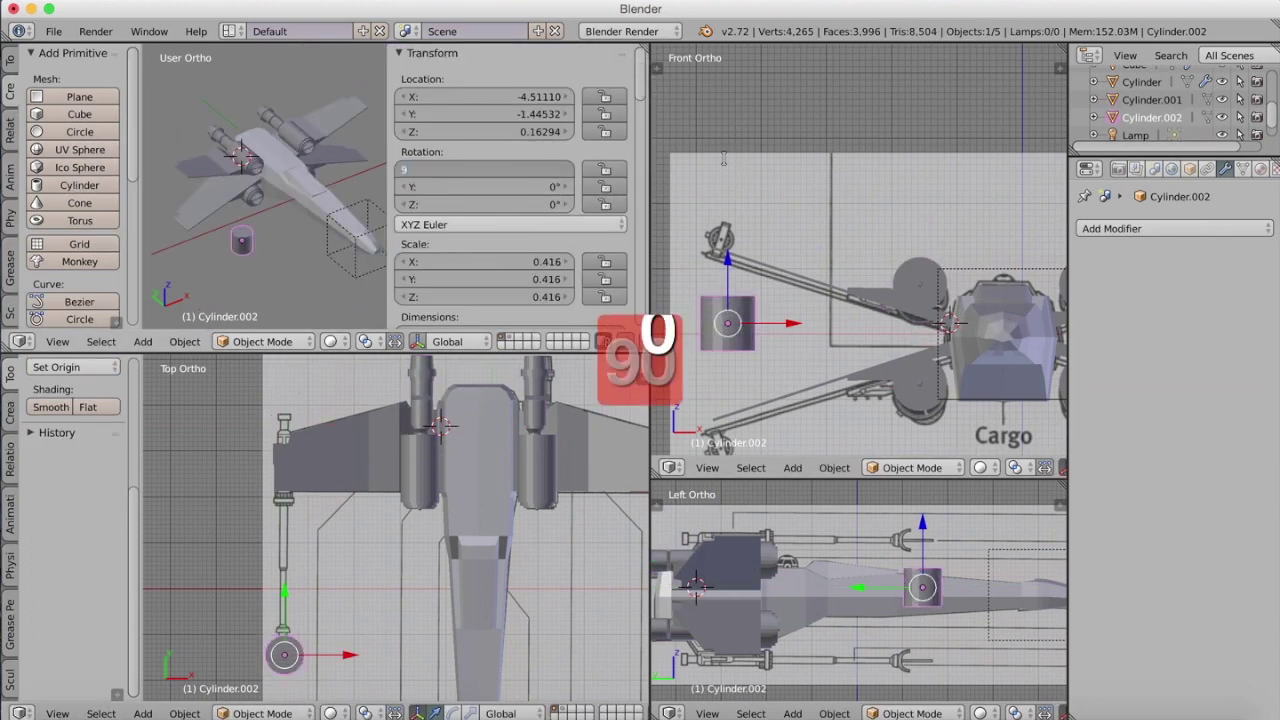
type("90")
Step: Move the cylinder along Z and X onto the upper cannon in the front view and scale it to about 0.32
left_click_drag(728, 259, 728, 172)
left_click_drag(794, 236, 789, 236)
key("s")
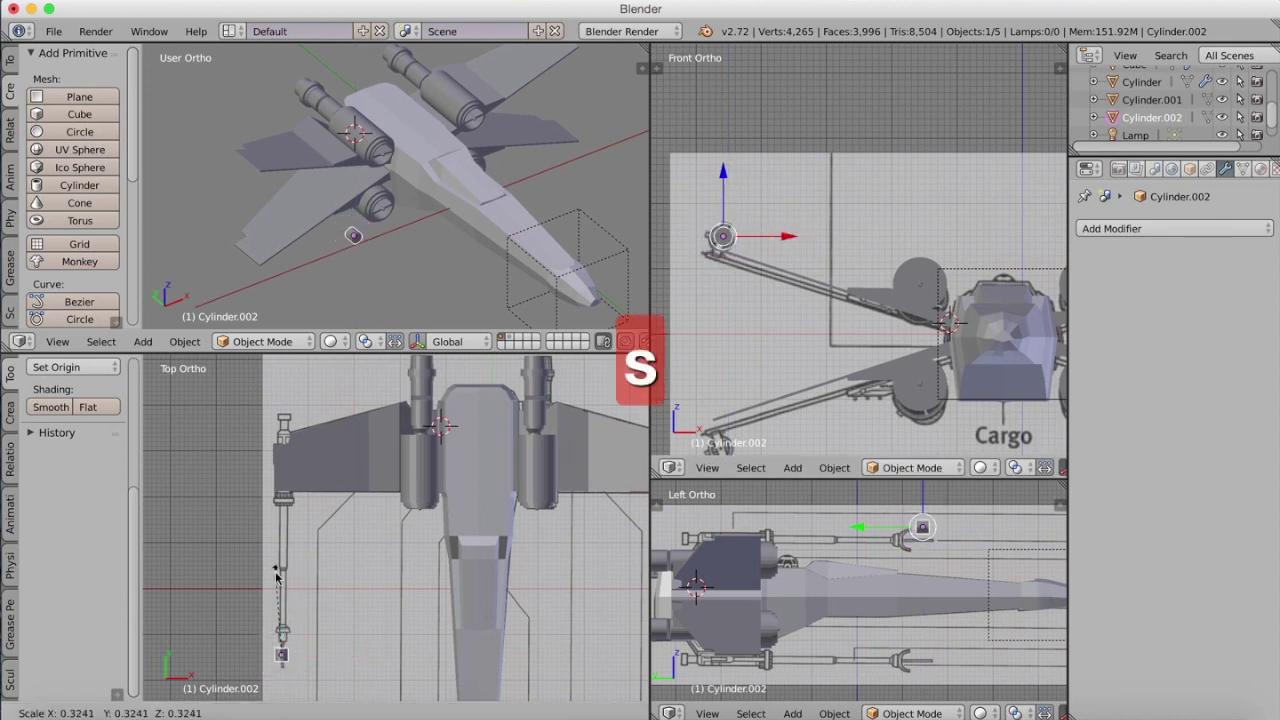
left_click(277, 571)
Step: Fine-tune the cylinder's position on the cannon tip in the top and side views and scale it down further
scroll(277, 571, "up", 4)
middle_click_drag(268, 690, 373, 403, "shift")
left_click_drag(272, 428, 272, 442)
left_click_drag(338, 505, 340, 505)
middle_click_drag(943, 506, 906, 552, "shift")
left_click_drag(893, 514, 893, 526)
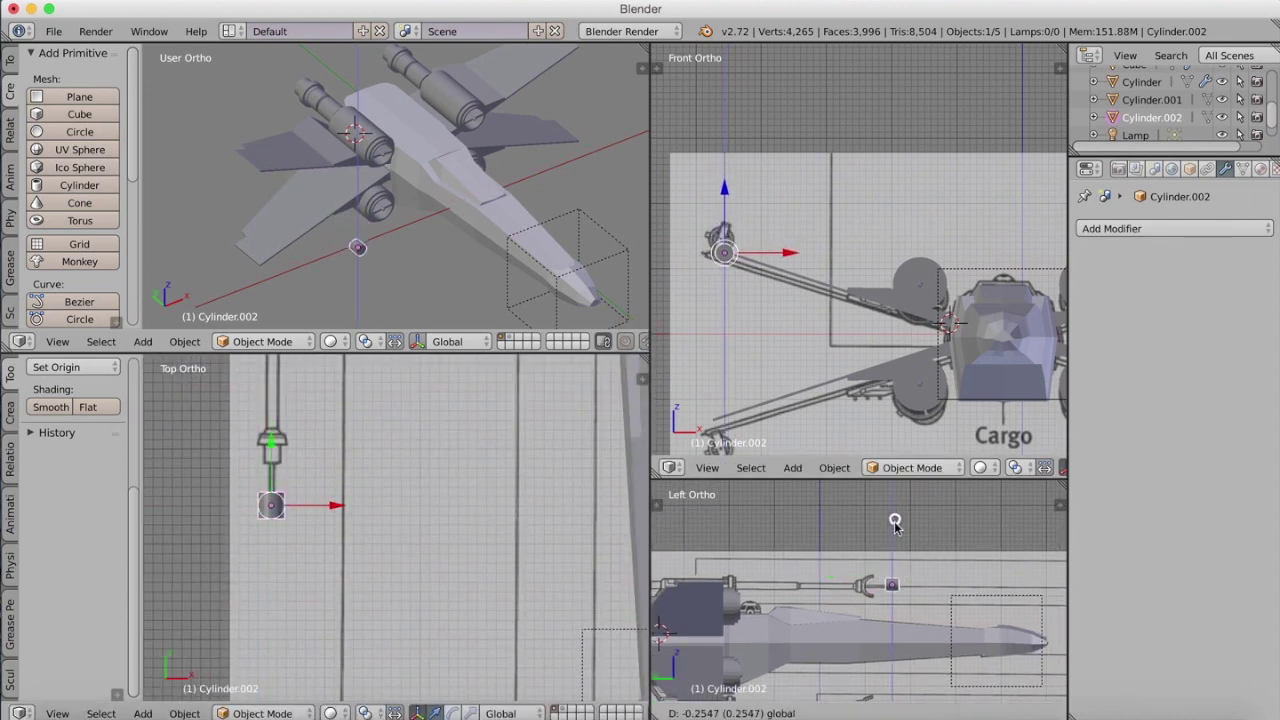
key("s")
left_click(331, 469)
left_click_drag(271, 441, 271, 449)
Step: In Edit Mode, select the small cylinder's rear face and move it back along Y to lengthen the cannon tip
scroll(359, 265, "up", 8)
middle_click_drag(359, 265, 350, 165)
key("Tab")
right_click(345, 150)
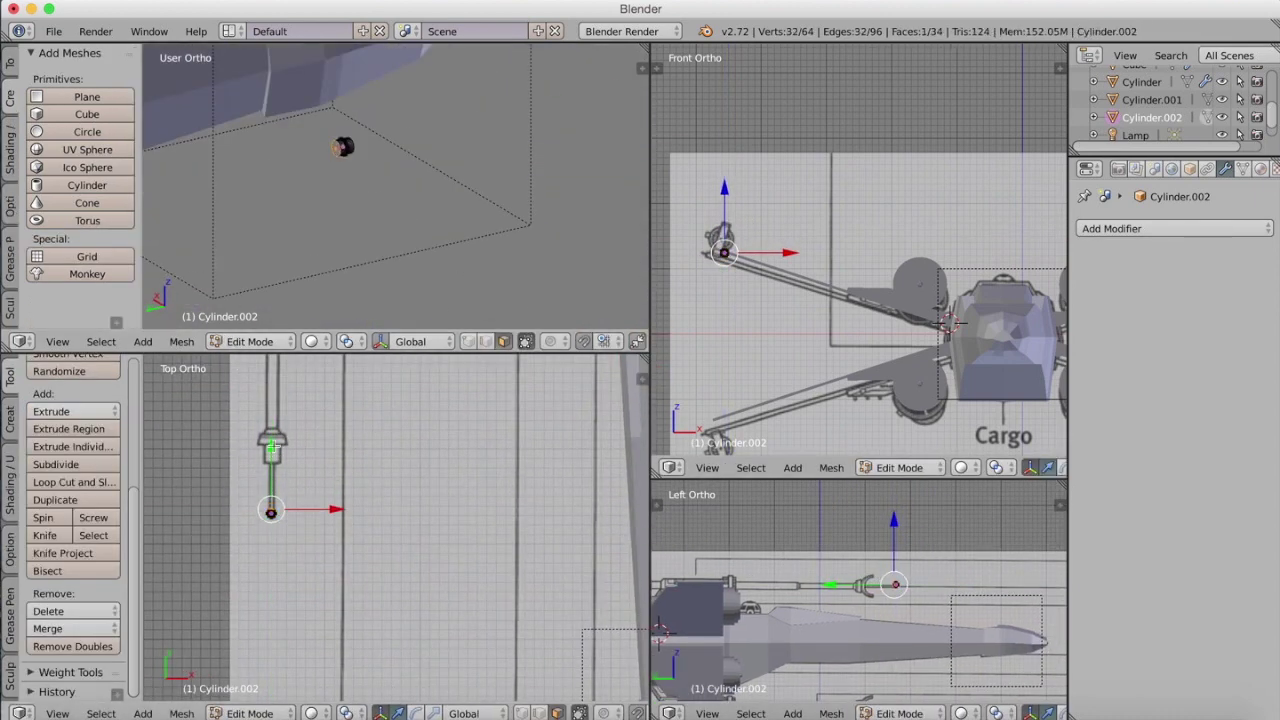
left_click_drag(273, 449, 279, 383)
Step: Extrude the cannon tip's rear face and scale it up about 3.45 times into a wide flange
key("e")
left_click(280, 381)
key("s")
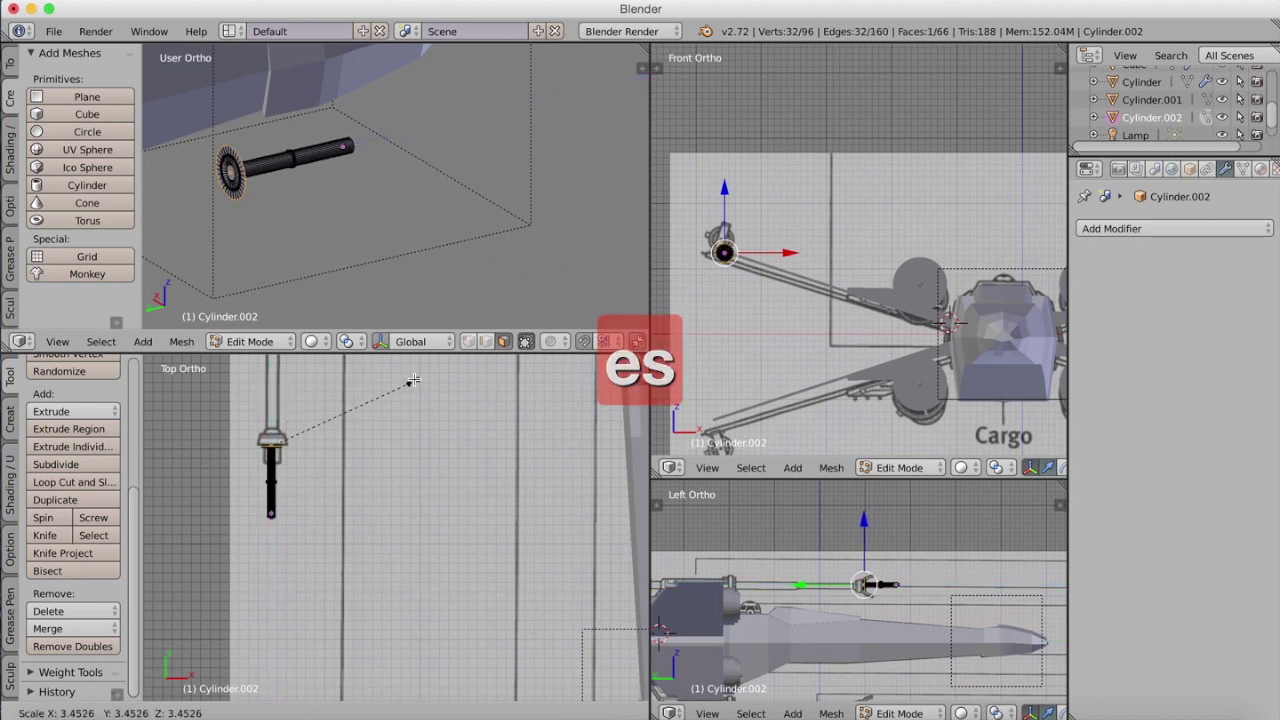
left_click(414, 378)
Step: Extrude the flange's rear face back in further sections and scale them to form the stepped collar behind the cannon tip
key("e")
key("s")
left_click(362, 406)
key("e")
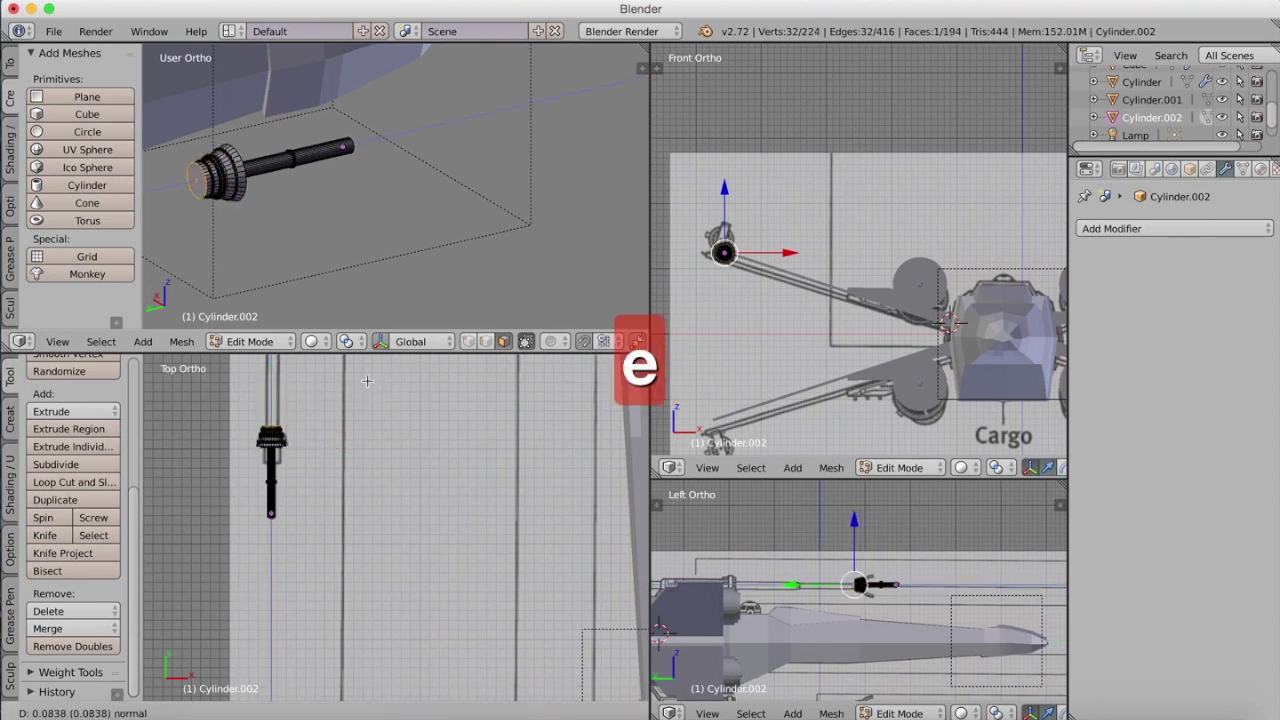
left_click(398, 372)
key("e")
key("s")
left_click(380, 381)
Step: Extrude the collar's rear face back along the barrel outline in the top view and scale the barrel's end face
key("e")
middle_click_drag(300, 365, 322, 573, "shift")
key("e")
left_click(311, 466)
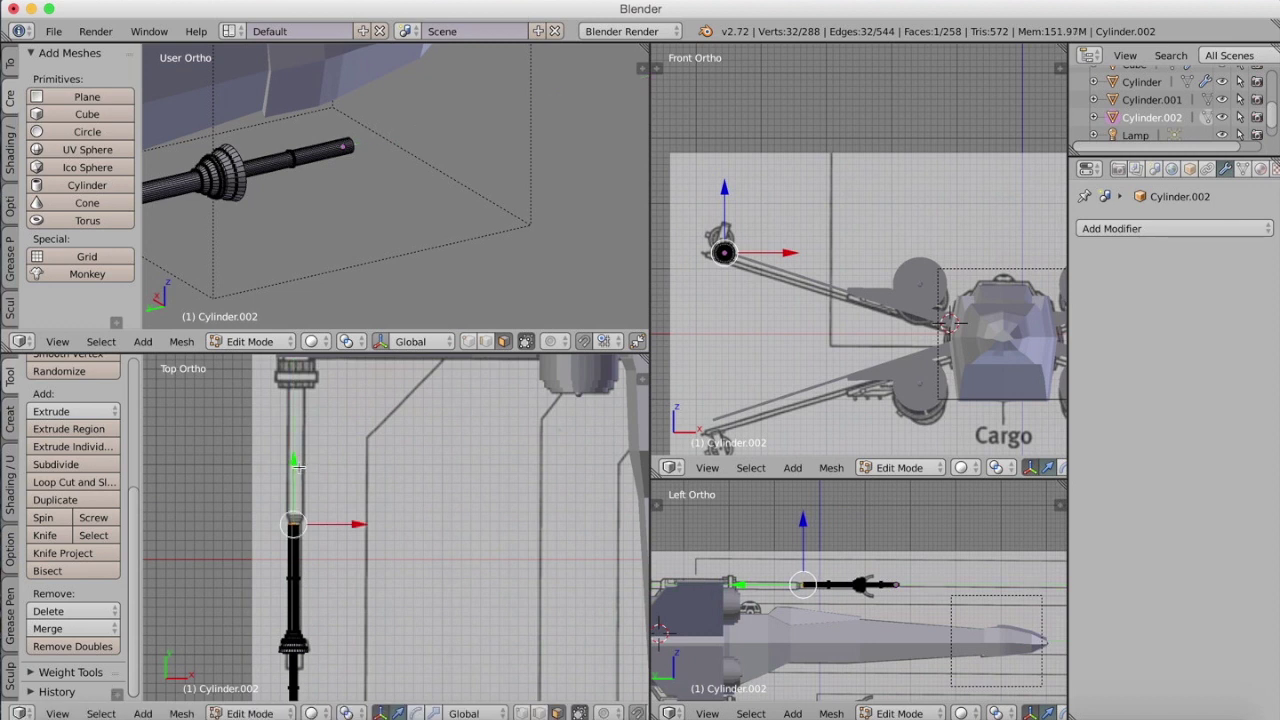
key("s")
left_click(315, 342)
middle_click_drag(345, 360, 339, 503, "shift")
Step: Extrude and scale the barrel's end face into a wide ring just in front of the wingtip
key("e")
left_click(345, 467)
key("e")
key("s")
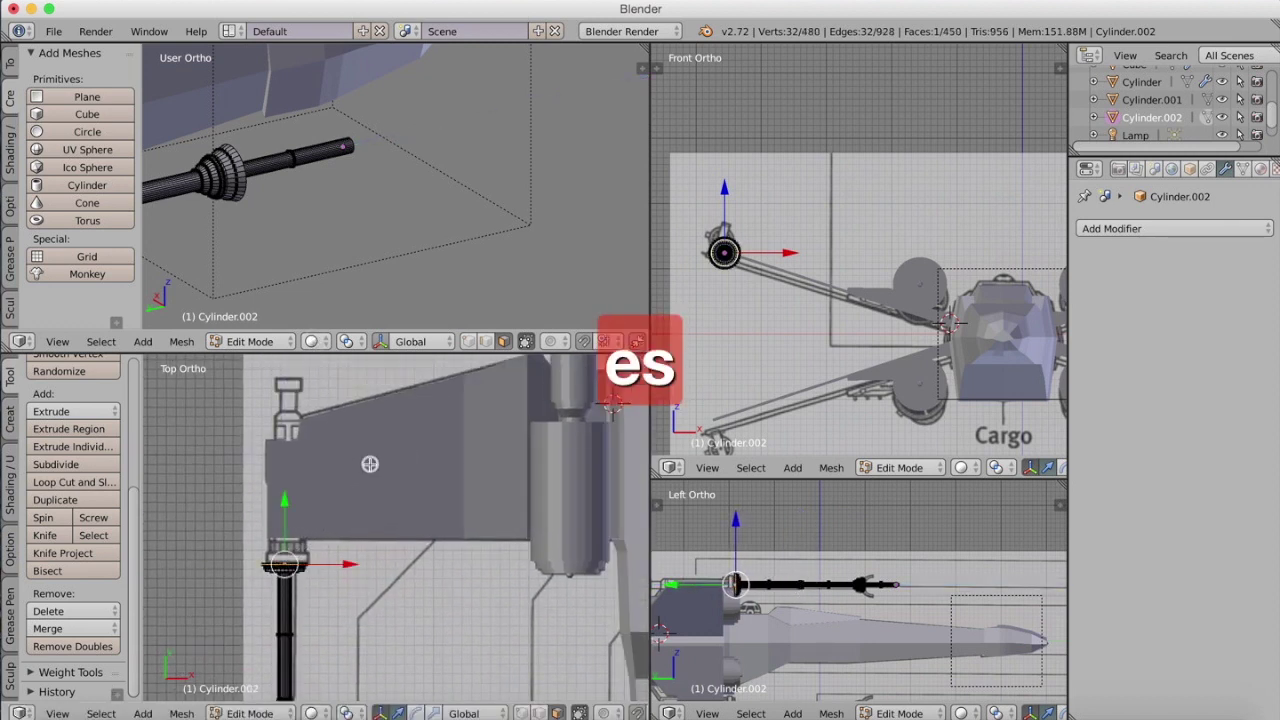
left_click(364, 451)
key("e")
left_click(362, 447)
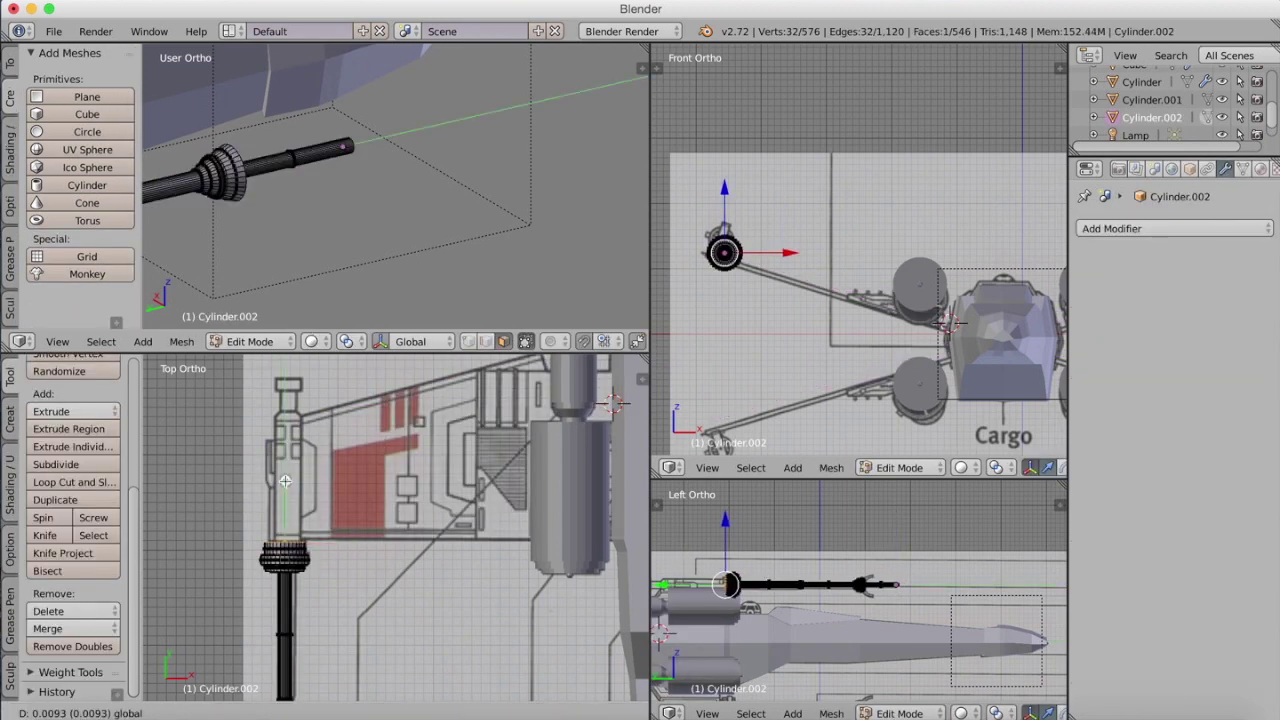
Step: Scale in a new extrusion from the ring and extend it back along the wingtip as the cannon's main body
key("e")
key("s")
left_click(340, 465)
key("e")
left_click(334, 372)
key("e")
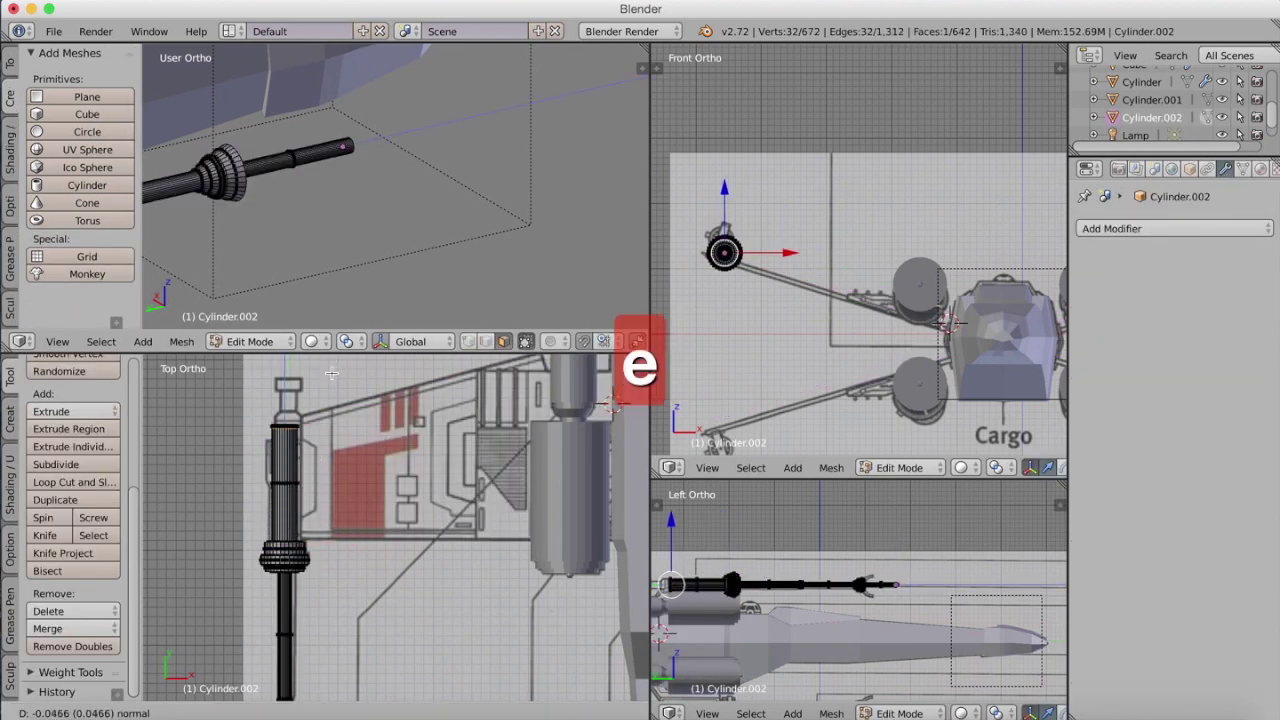
Step: Extrude and scale down the body's rear face to form the narrower neck at the back of the cannon
key("s")
key("e")
key("s")
left_click(394, 356)
key("s")
left_click(376, 366)
key("e")
left_click(368, 362)
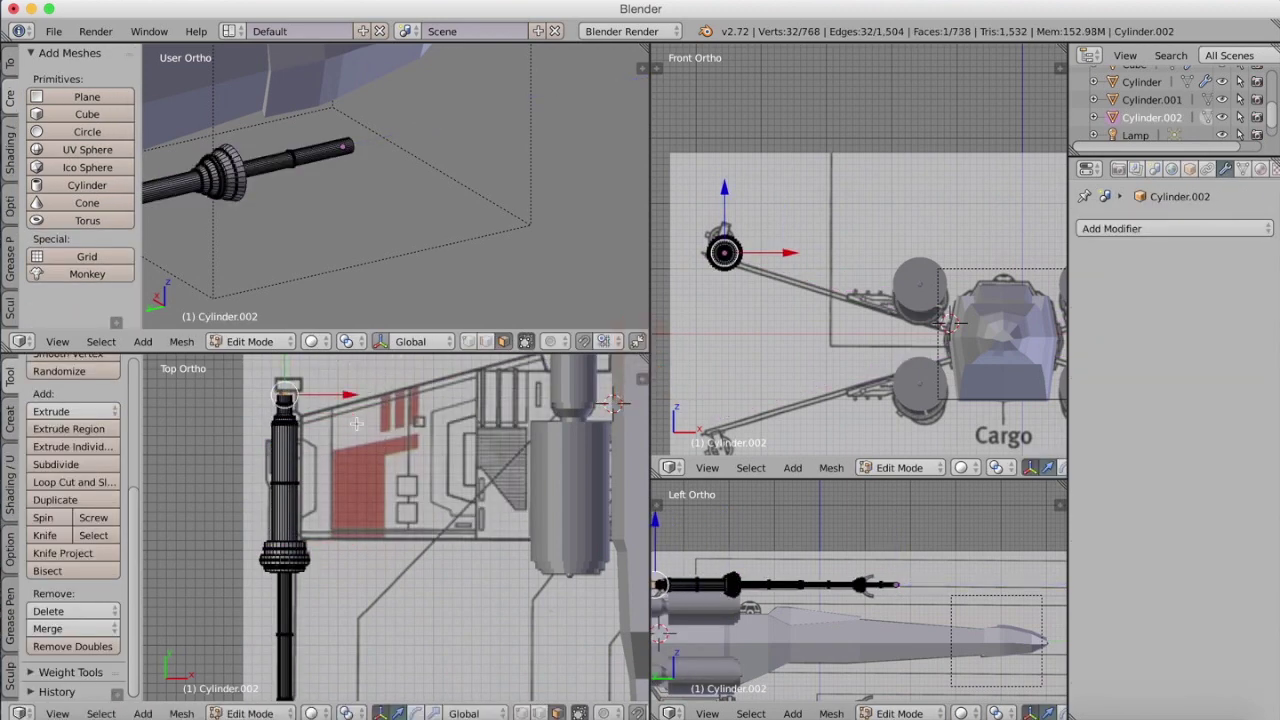
Step: Extrude and scale the neck's end face into a wider end cap, undoing and redoing the last adjustment
middle_click_drag(348, 368, 352, 473, "shift")
key("e")
key("s")
left_click(352, 434)
key("e")
left_click(347, 426)
key("super+z")
key("s")
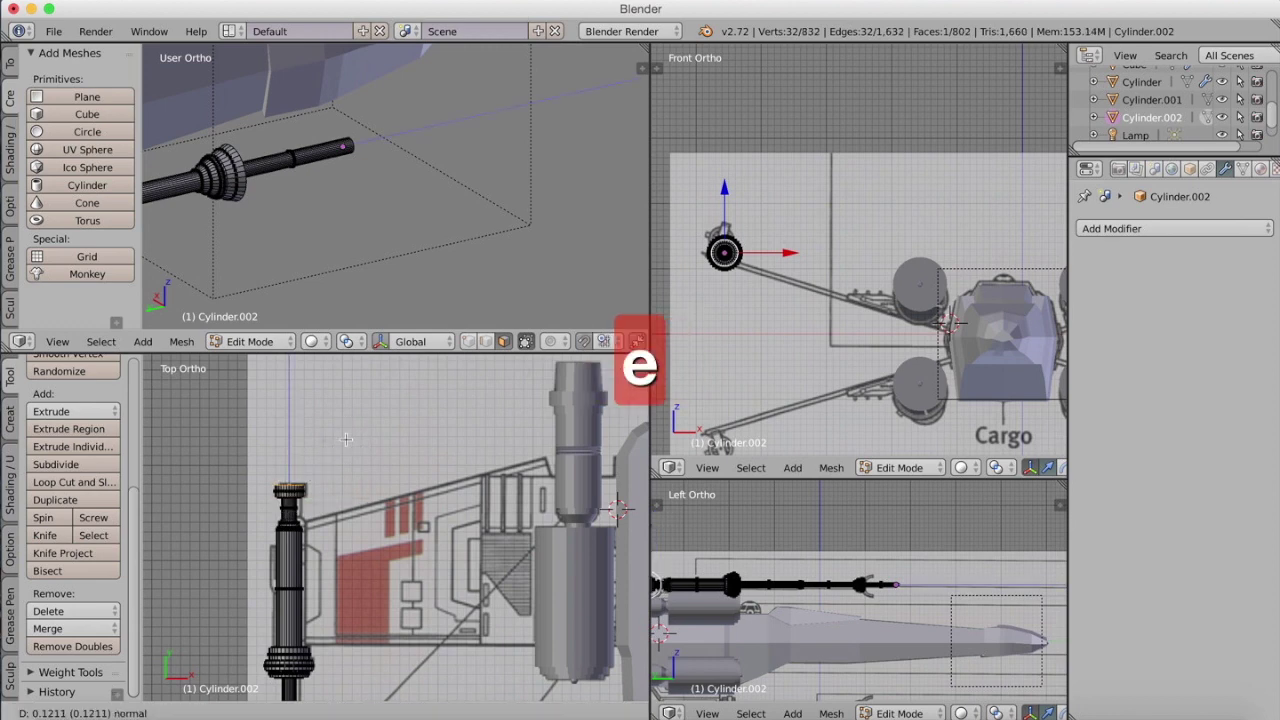
left_click(347, 438)
Step: Add a Mirror modifier to the cannon with X and Z axes enabled and Cube as the mirror object
scroll(347, 438, "down", 5)
left_click(1175, 228)
left_click(875, 380)
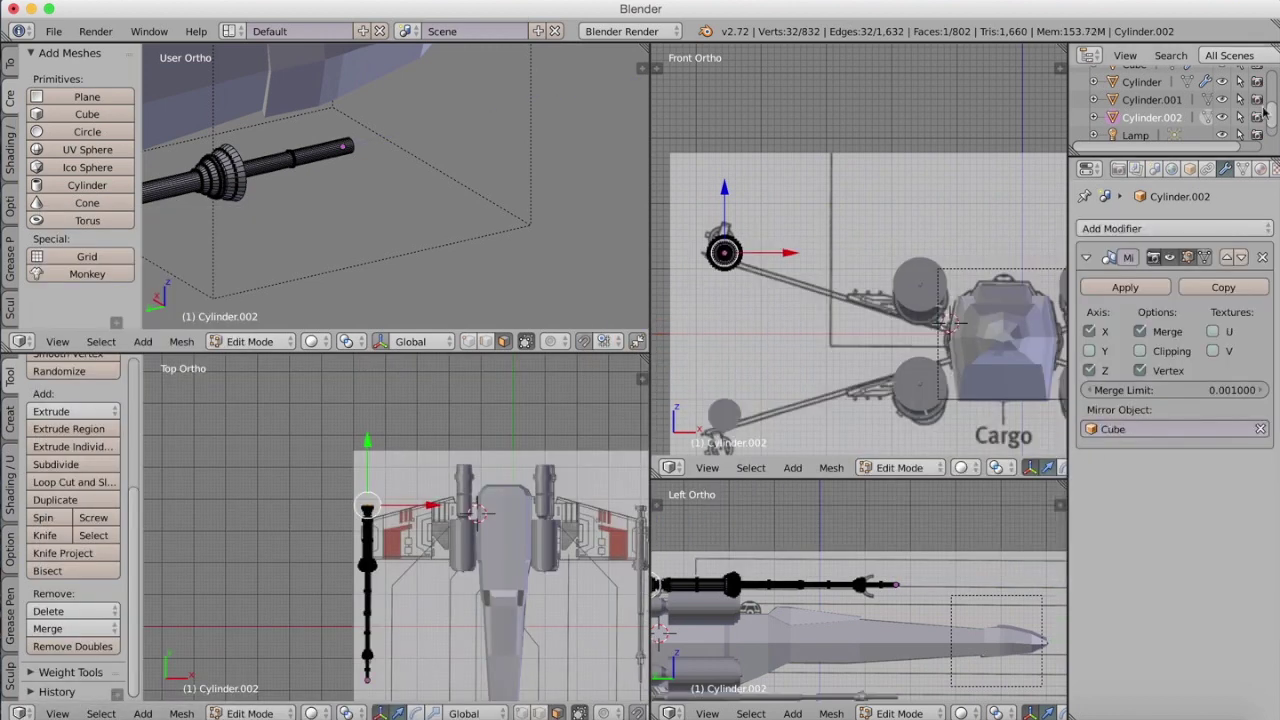
left_click_drag(1264, 112, 1265, 123)
scroll(454, 277, "down", 10)
Step: Compare the mirrored cannons with the X-wing reference picture, return to Object Mode and inspect the whole ship
middle_click_drag(454, 277, 349, 214)
key("super+Tab")
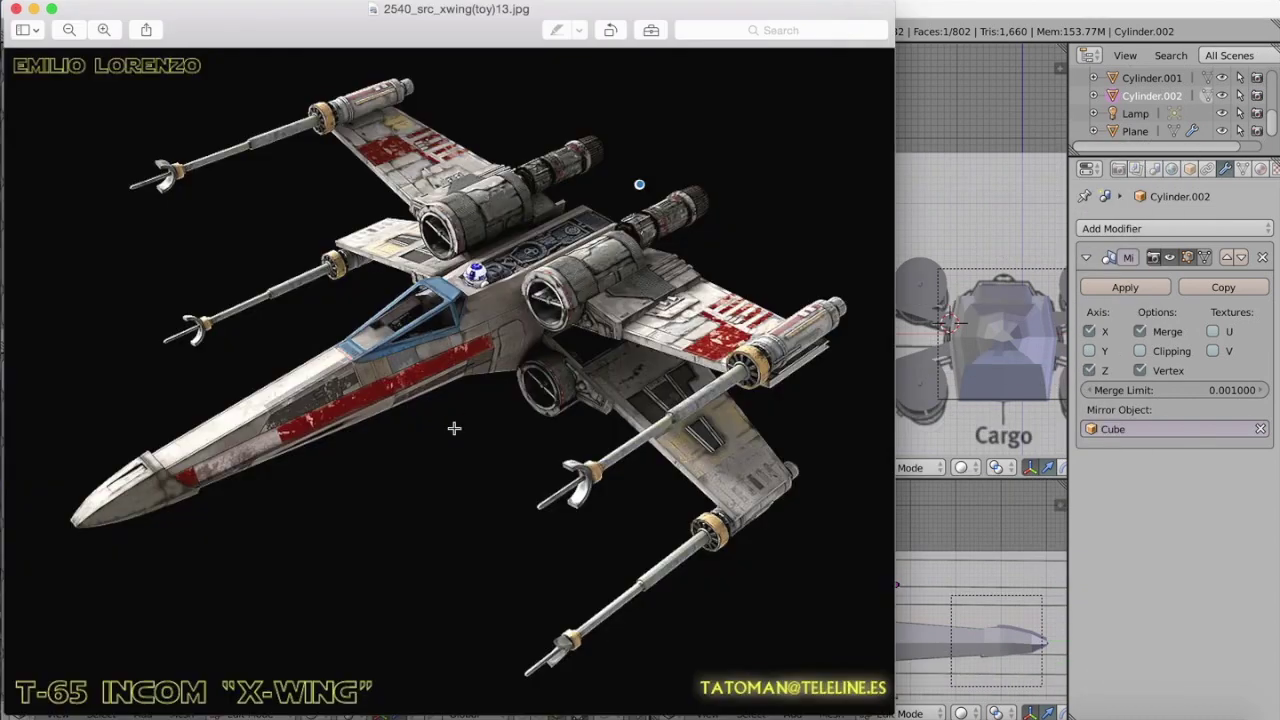
key("super+Tab")
mouse_move(457, 209)
middle_mouse_down()
mouse_move(452, 295)
mouse_move(463, 177)
mouse_move(435, 200)
mouse_move(465, 210)
middle_mouse_up()
key("Tab")
scroll(452, 295, "up", 3)
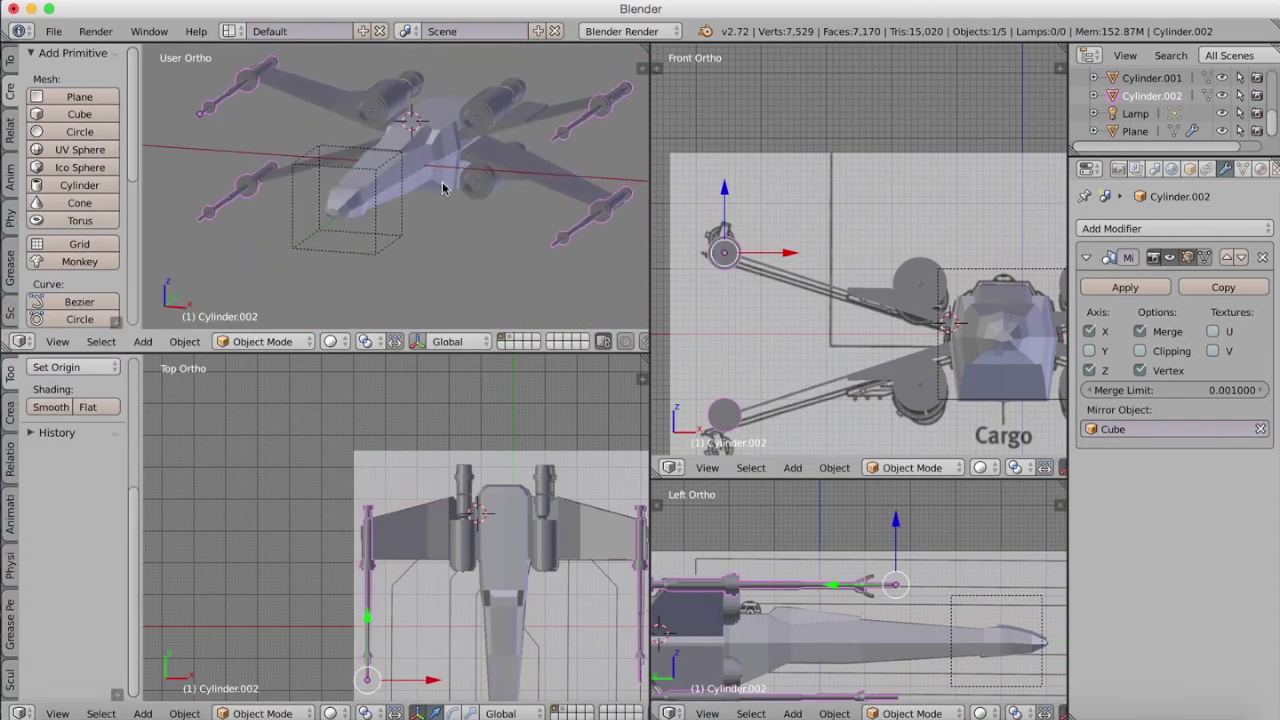
middle_click_drag(472, 157, 366, 183)
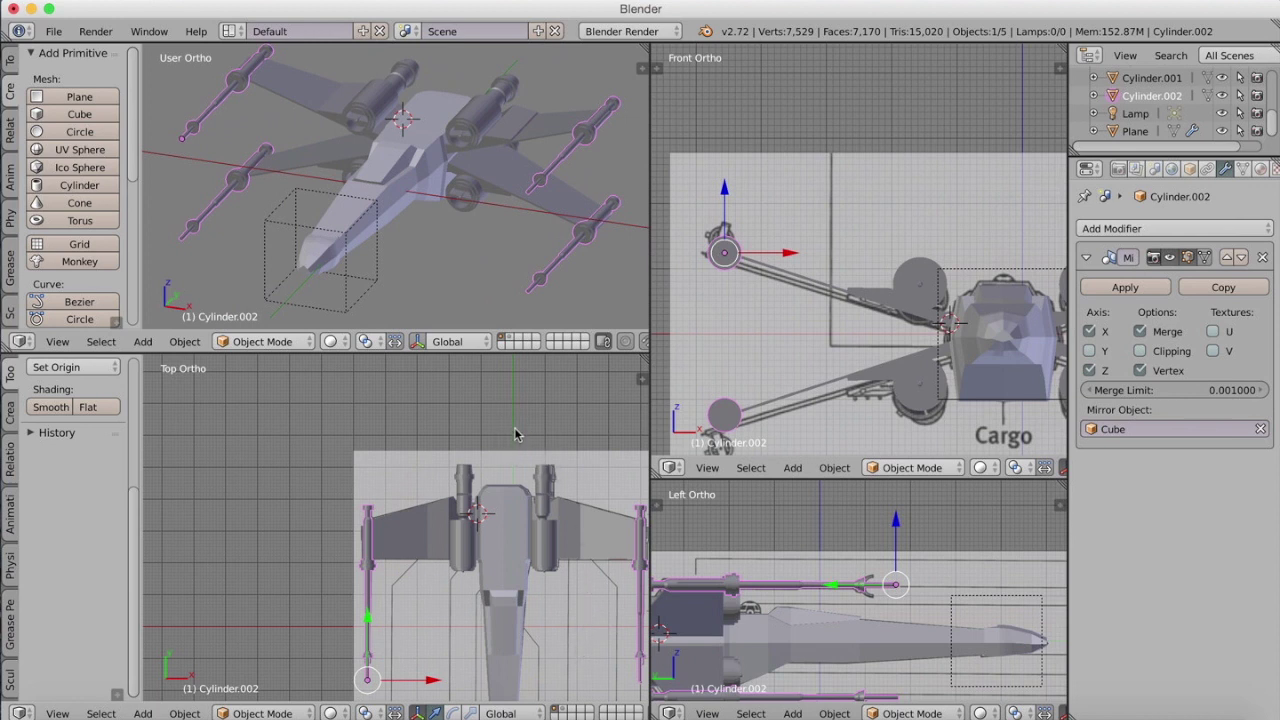
middle_click_drag(515, 434, 394, 326, "shift")
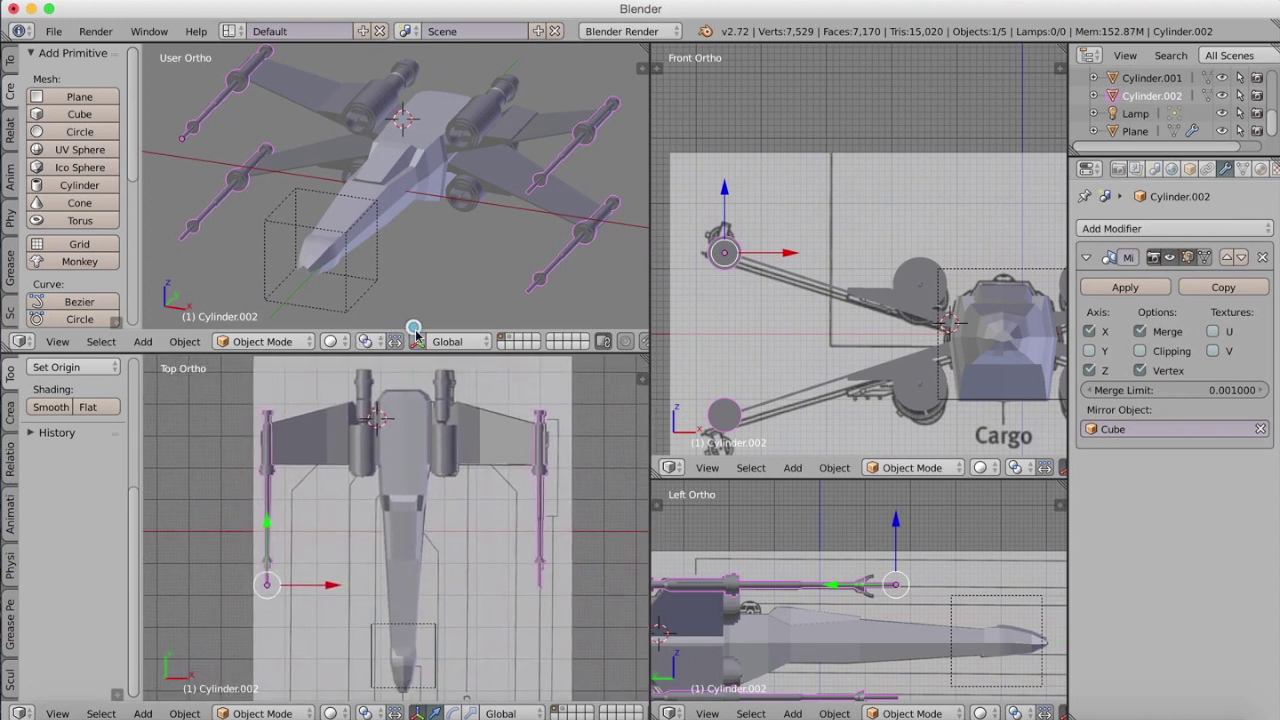